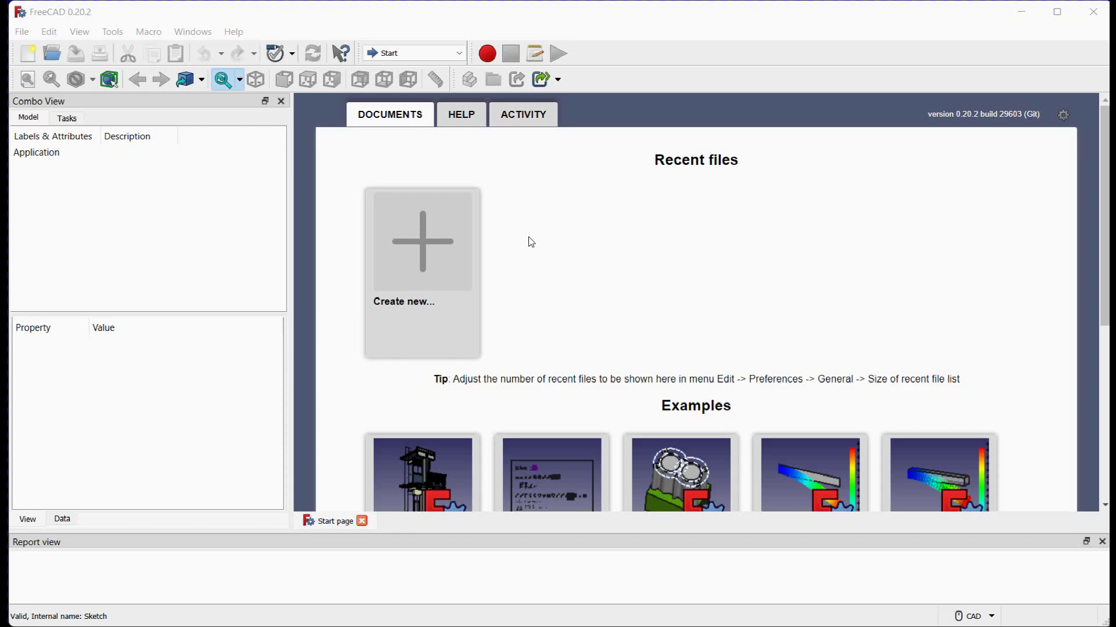
# Create a new document in the Sketcher workbench and start a sketch on the XY-plane.
pyautogui.click(450, 56)
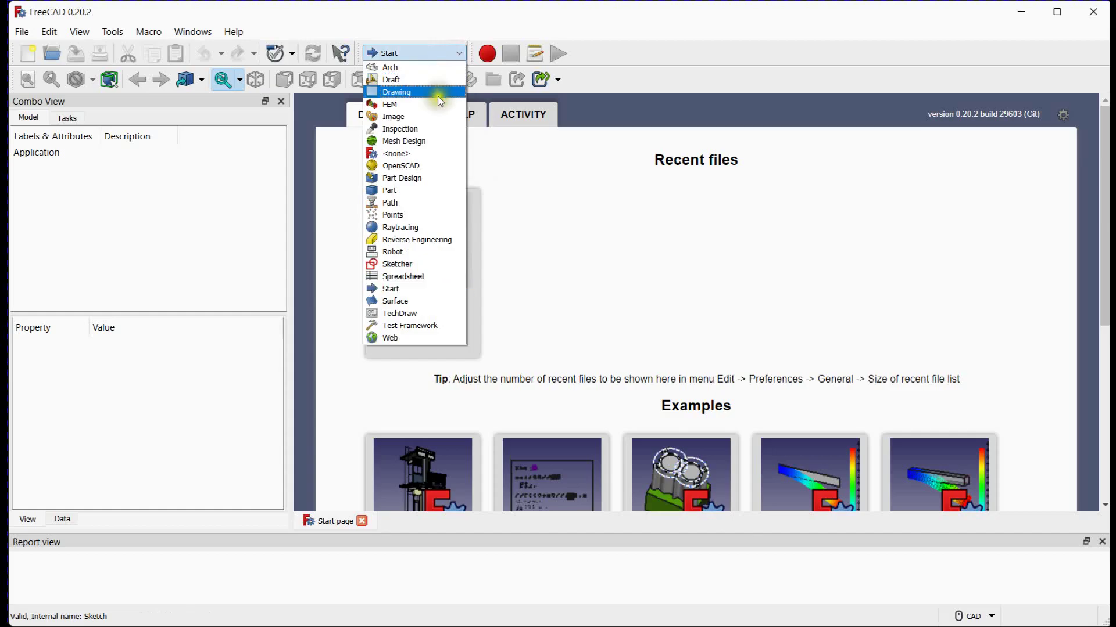
pyautogui.click(432, 264)
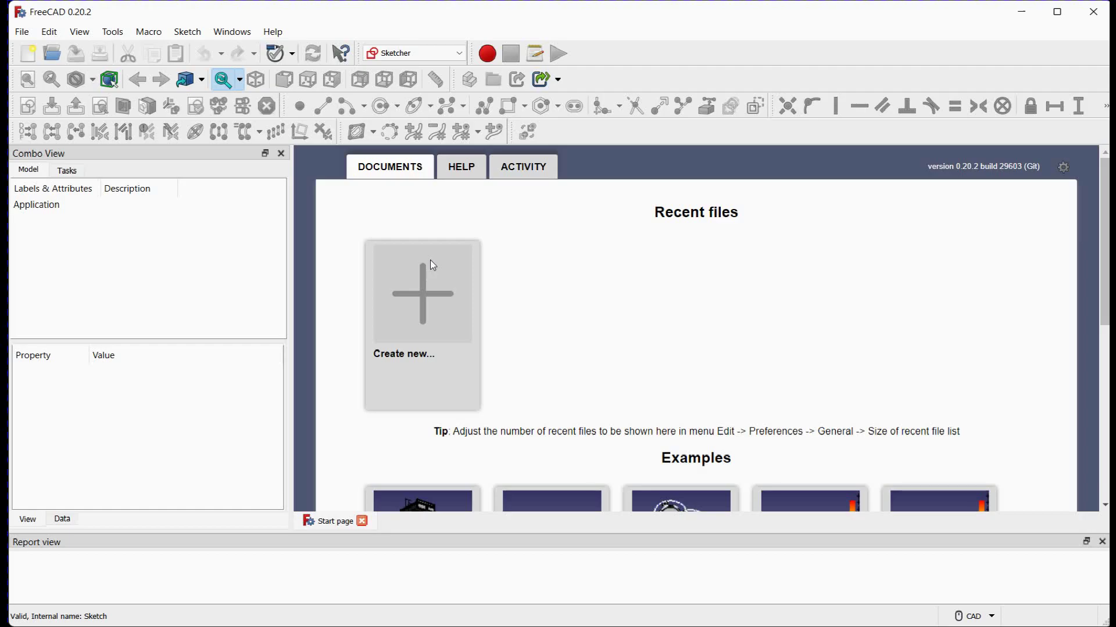
pyautogui.click(26, 58)
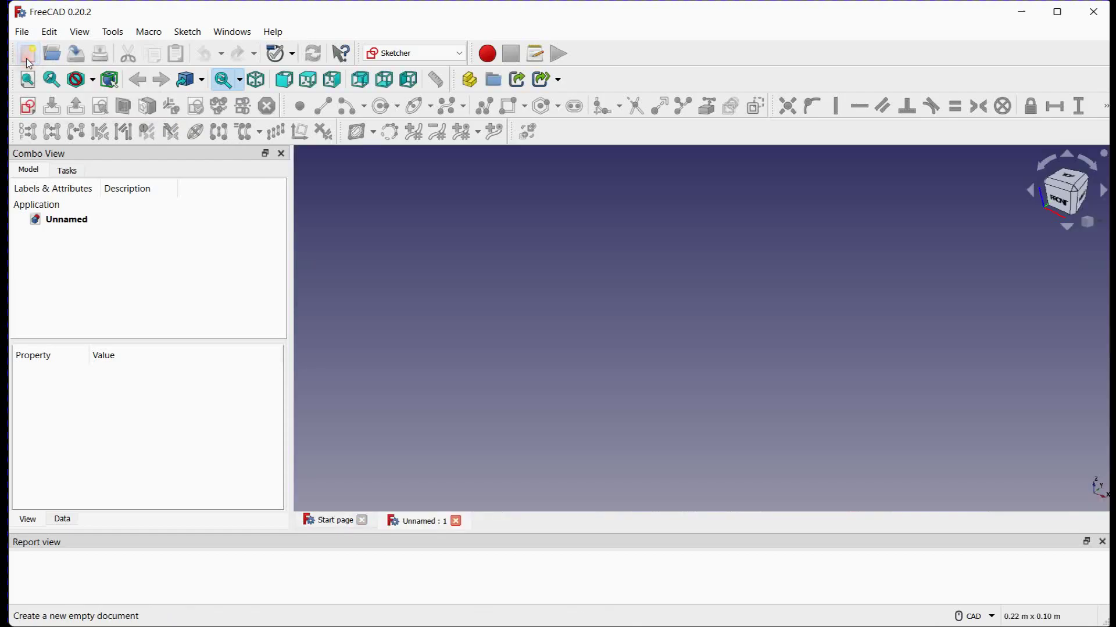
pyautogui.click(28, 107)
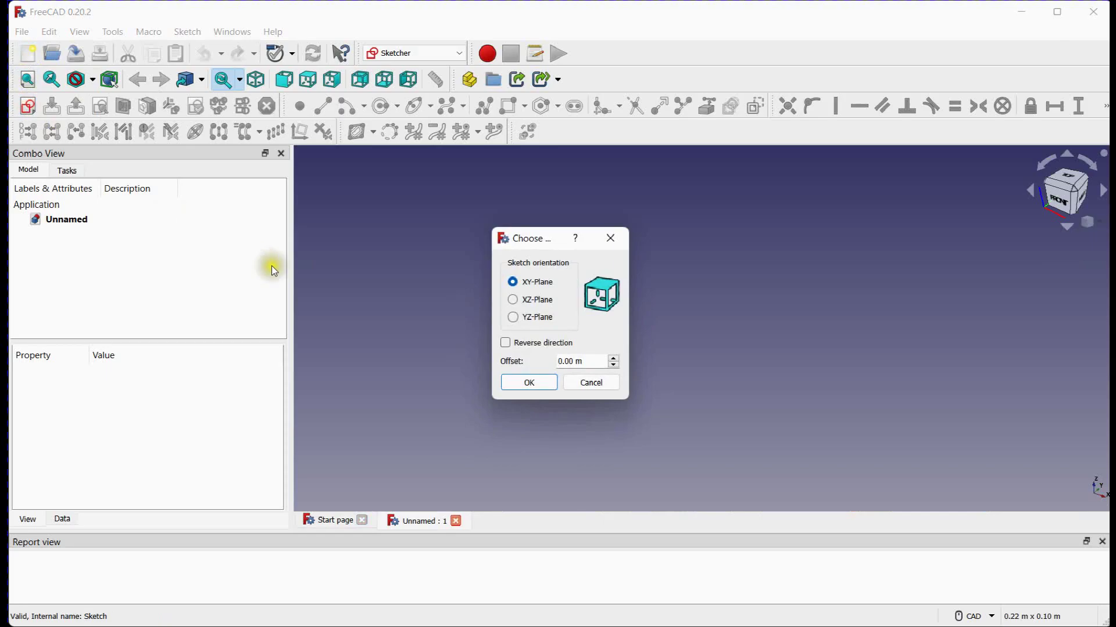
pyautogui.click(532, 383)
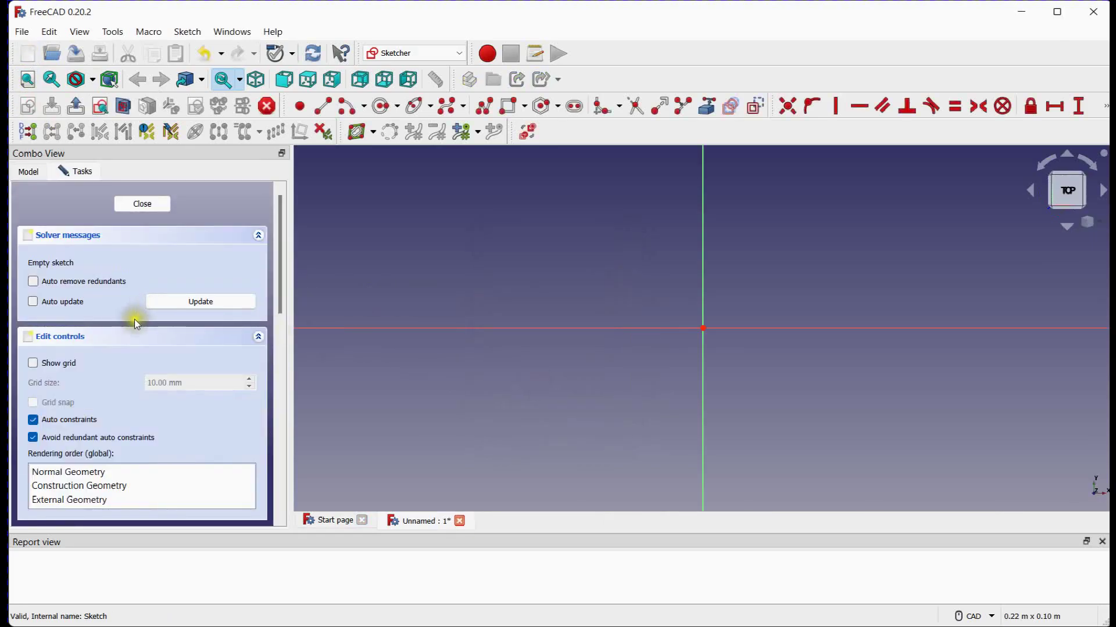
# Show the sketch grid and turn off auto constraints.
pyautogui.click(33, 364)
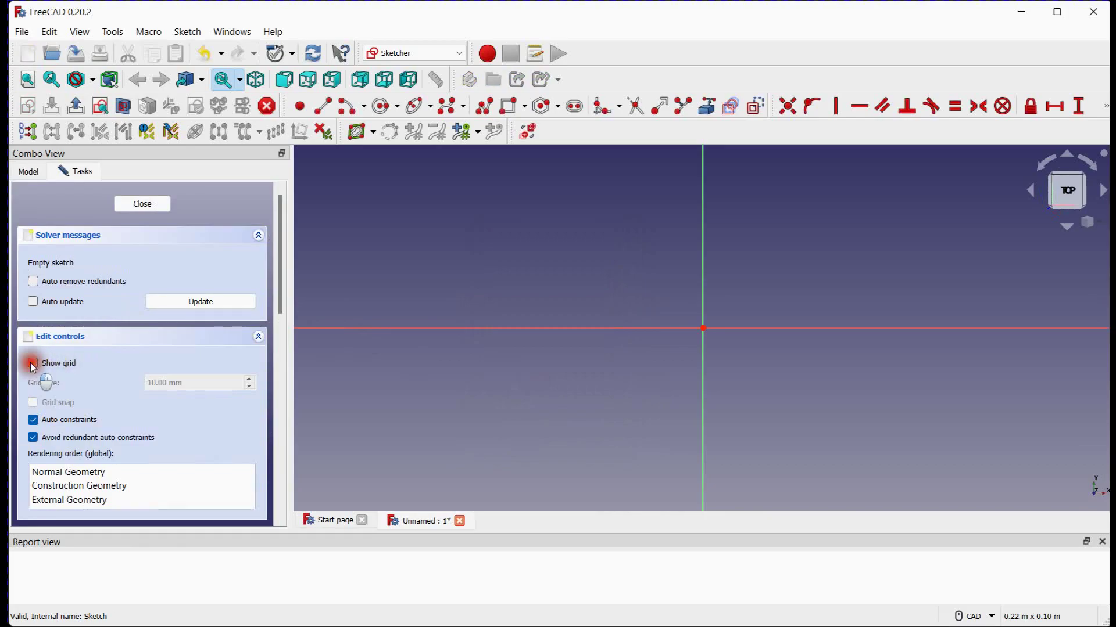
pyautogui.moveTo(278, 294); pyautogui.dragTo(281, 355)
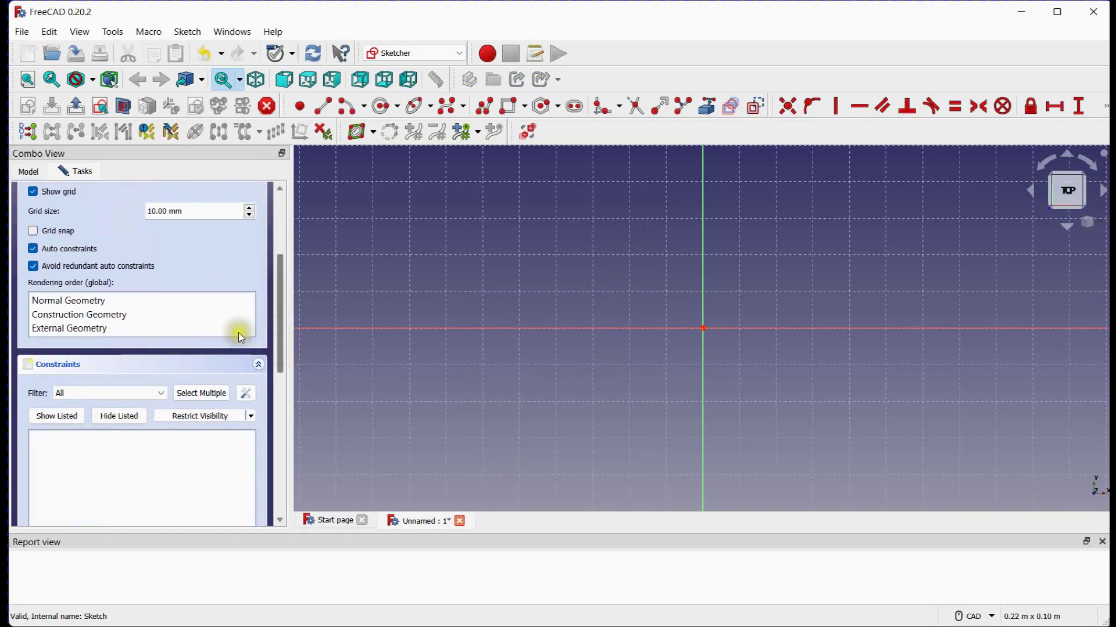
pyautogui.click(33, 249)
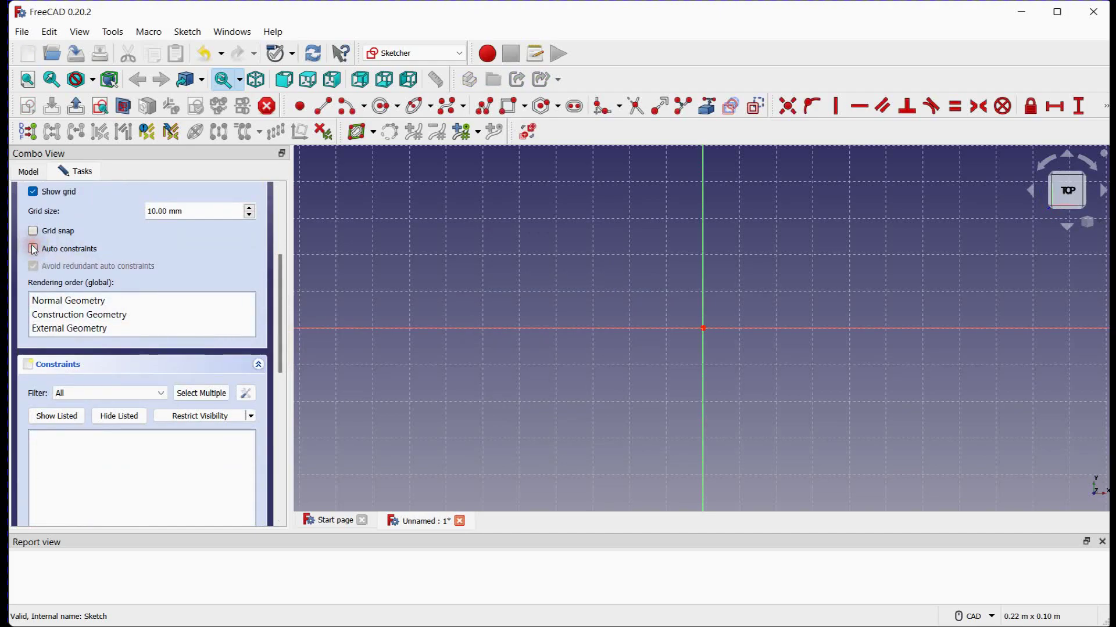
pyautogui.moveTo(279, 290); pyautogui.dragTo(286, 377)
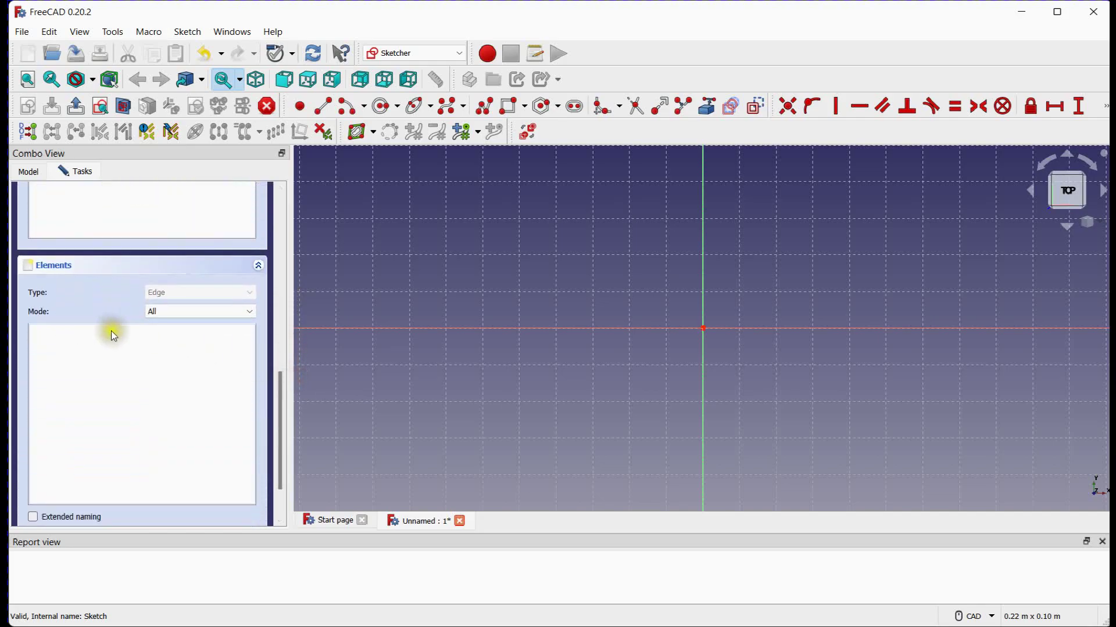
pyautogui.moveTo(279, 378); pyautogui.dragTo(285, 202)
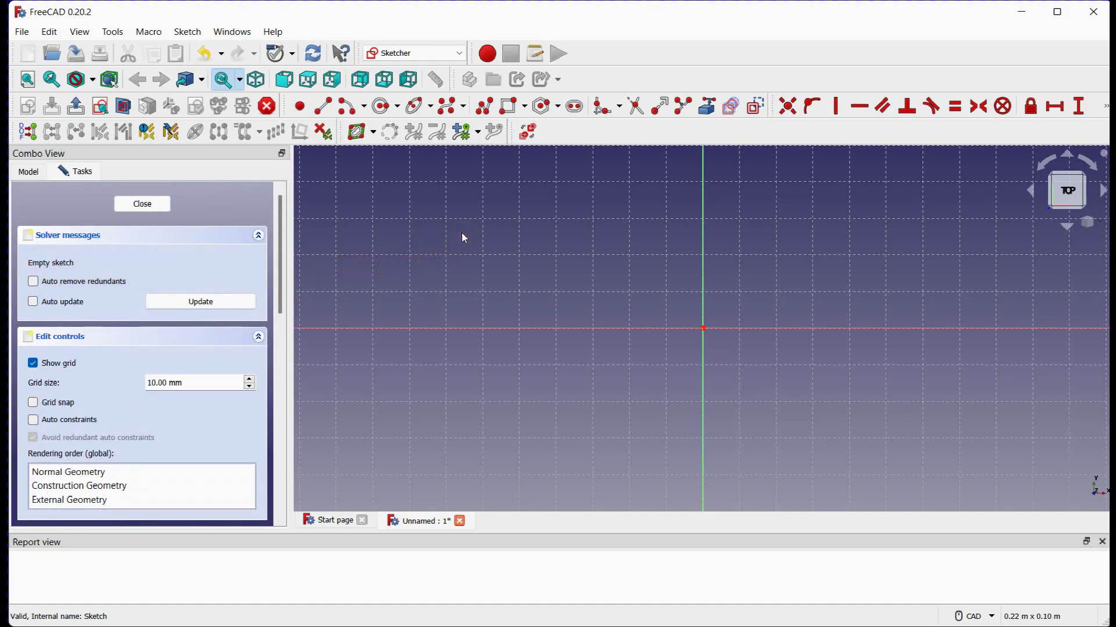
# Draw a tilted ellipse by center, major radius and point, centered near (47, 32) with radii of about 110 mm and 22 mm.
pyautogui.click(433, 109)
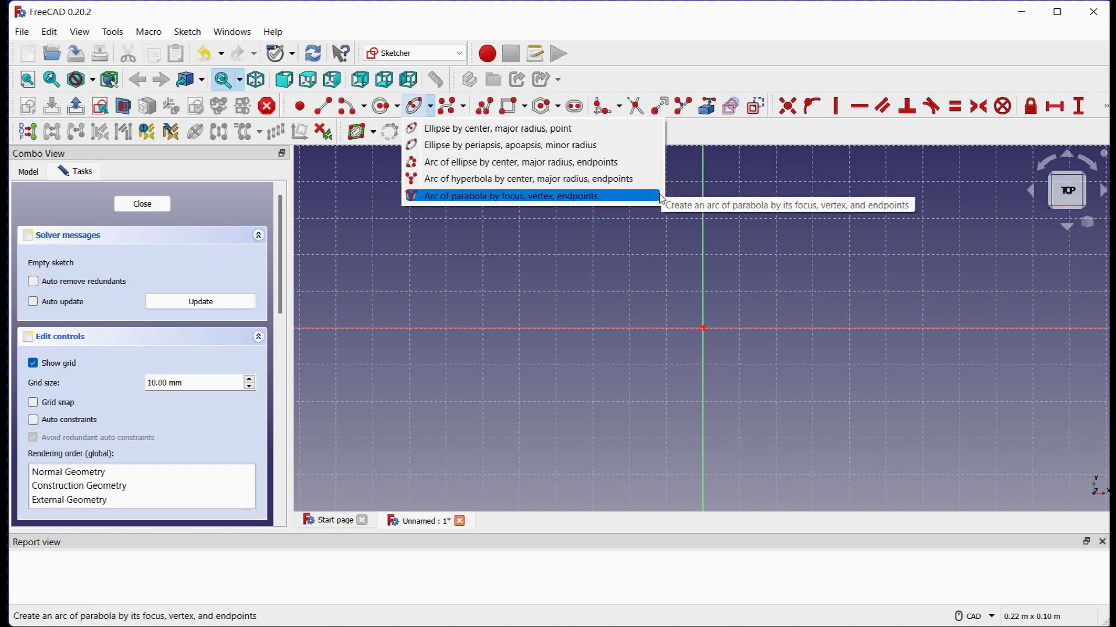
pyautogui.click(651, 129)
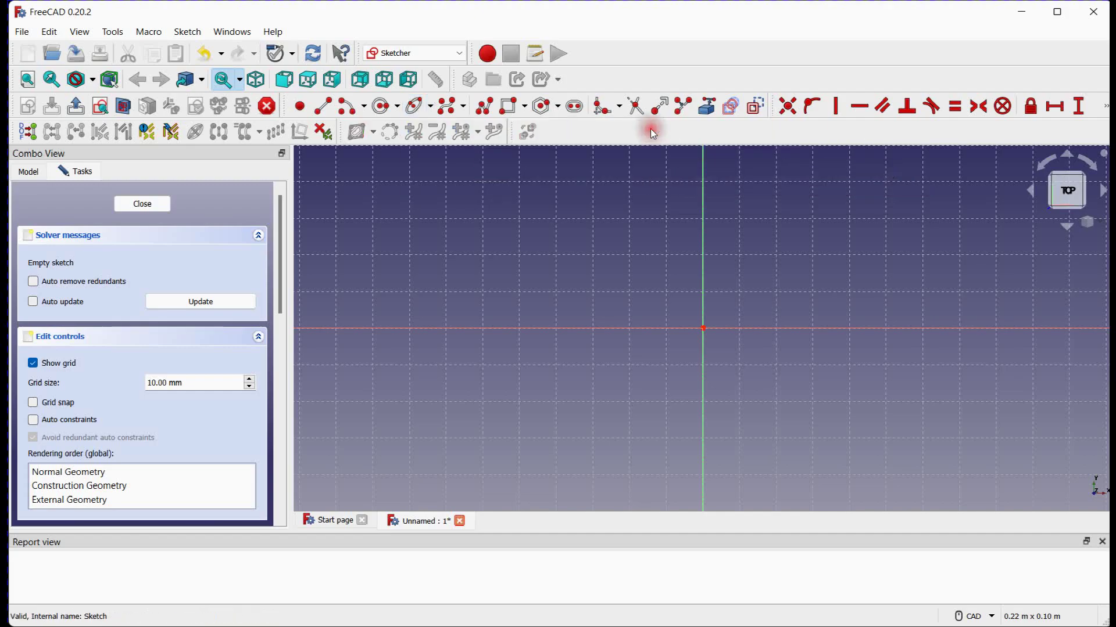
pyautogui.scroll(-3, 629, 258)
pyautogui.moveTo(759, 249); pyautogui.dragTo(596, 274, button='middle')
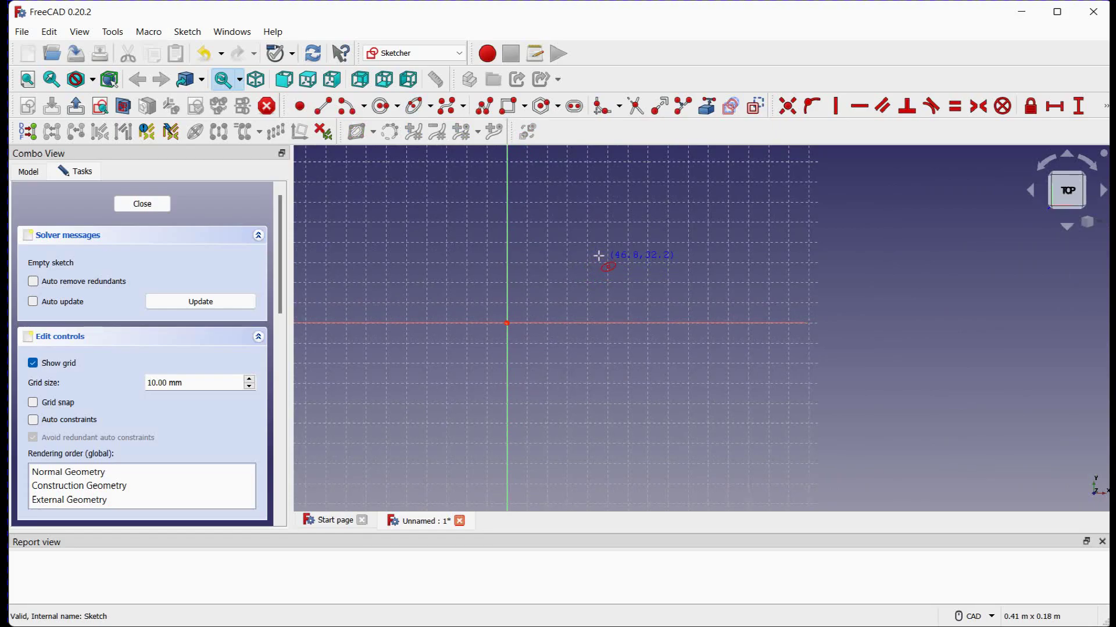
pyautogui.click(598, 256)
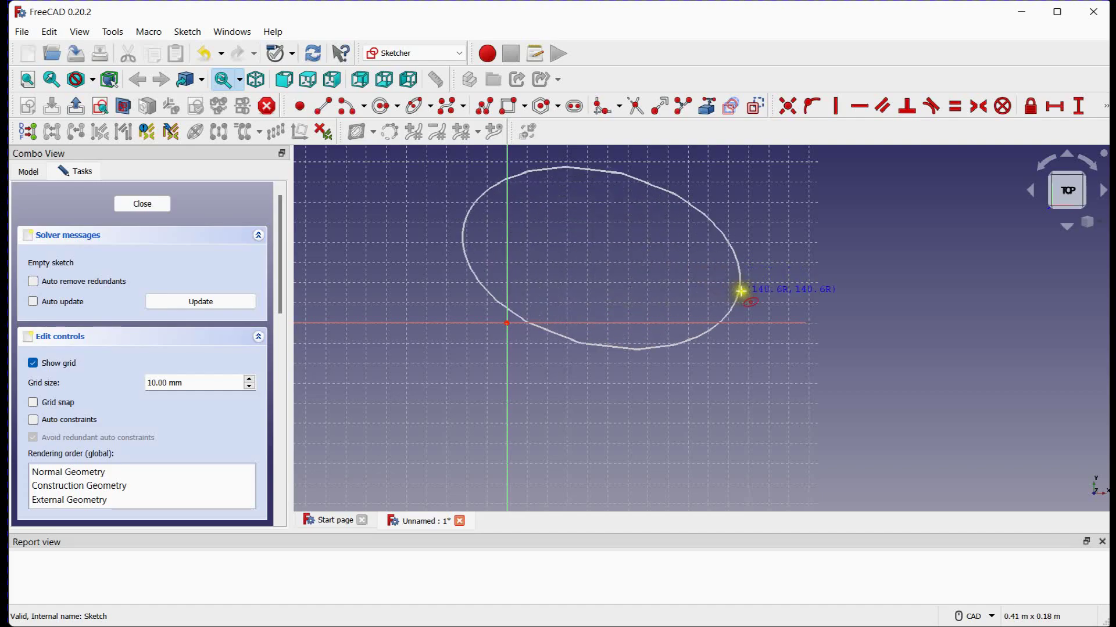
pyautogui.click(819, 272)
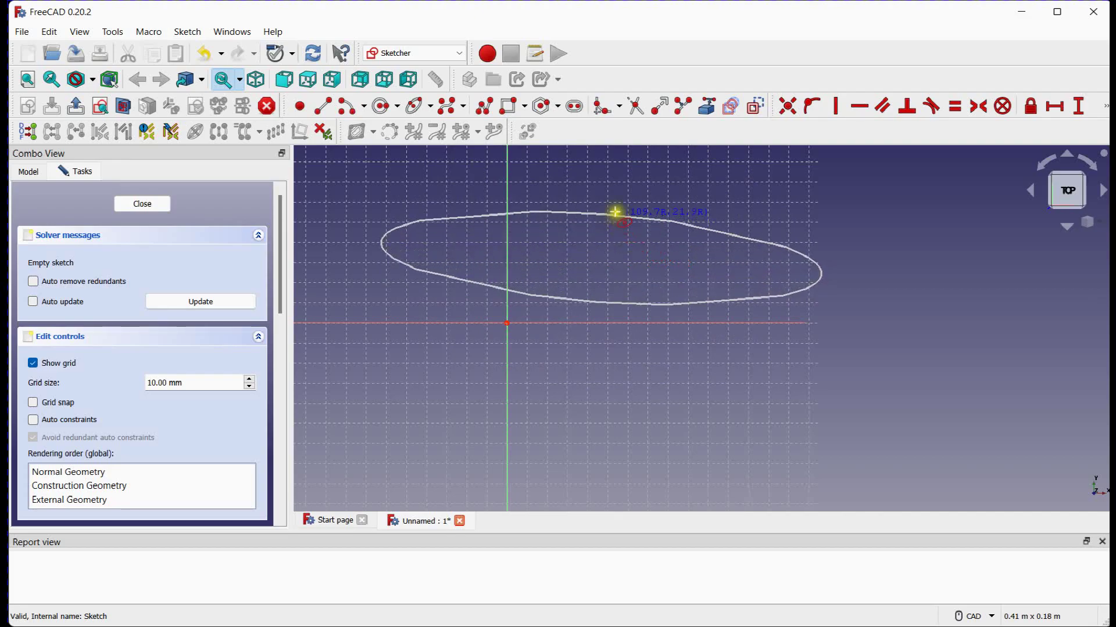
pyautogui.click(615, 211)
pyautogui.rightClick(614, 211)
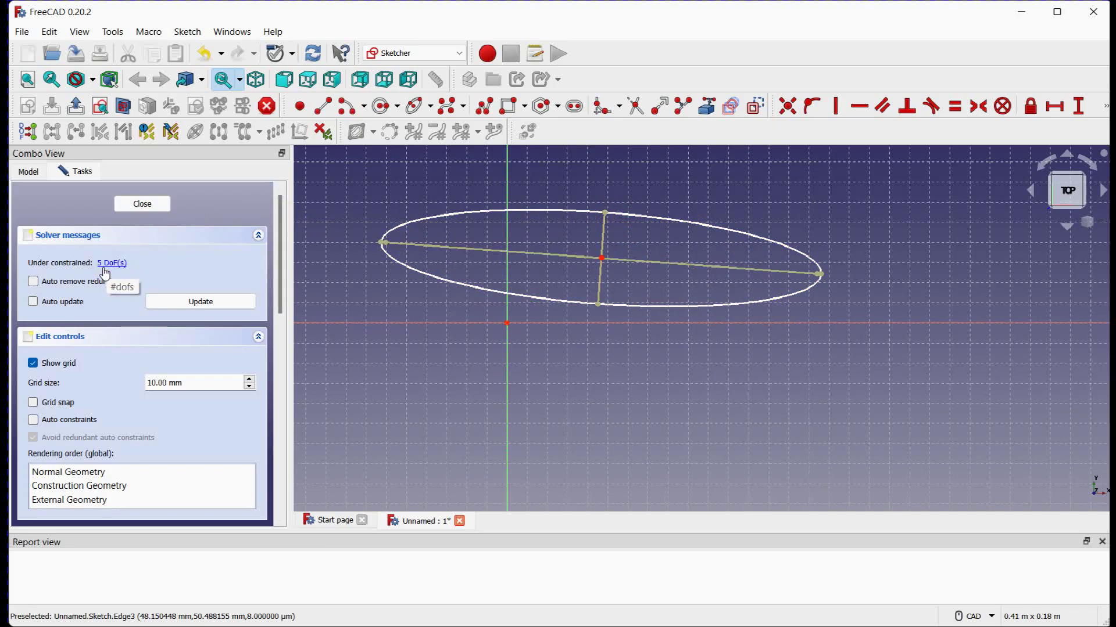
# Examine which axis line or focus point each of the ellipse's four constraints, Constraint1 to Constraint4, controls.
pyautogui.moveTo(277, 263); pyautogui.dragTo(289, 366)
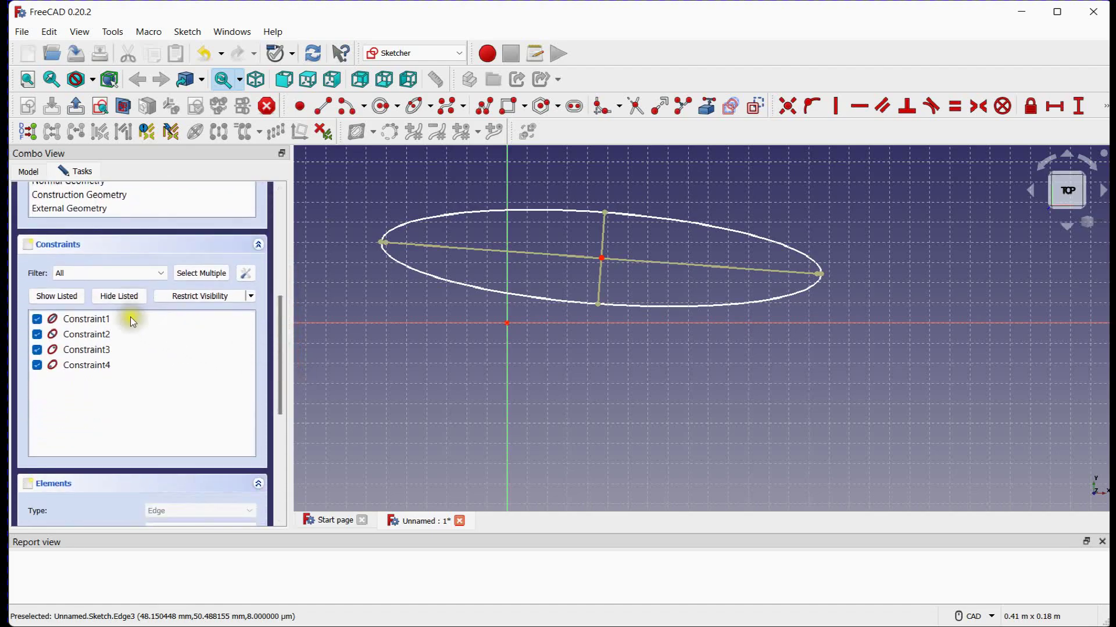
pyautogui.click(90, 319)
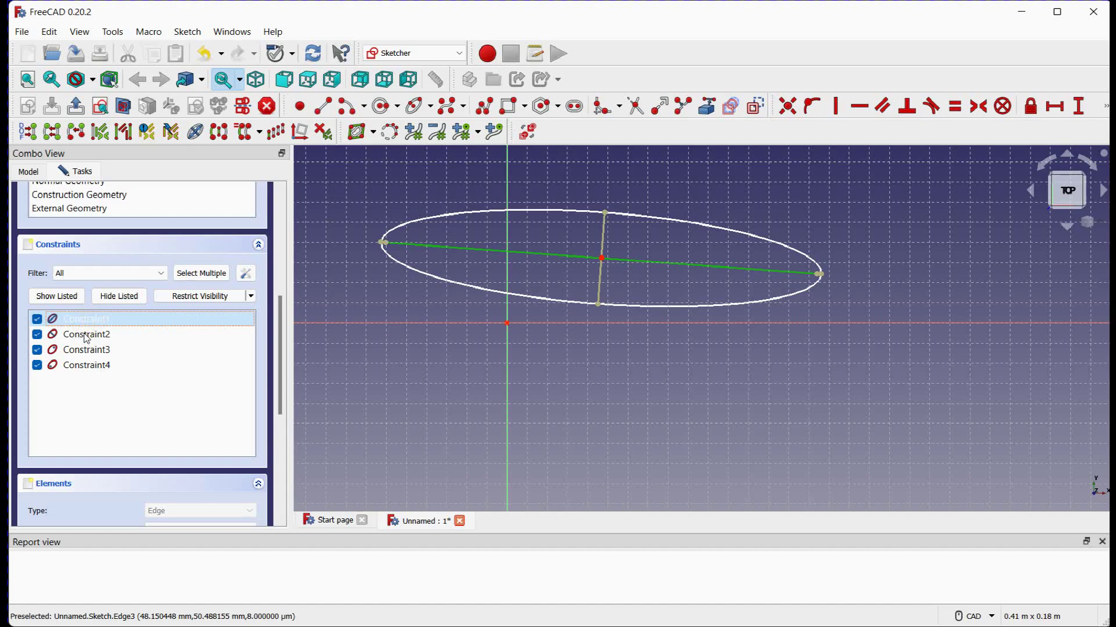
pyautogui.click(86, 336)
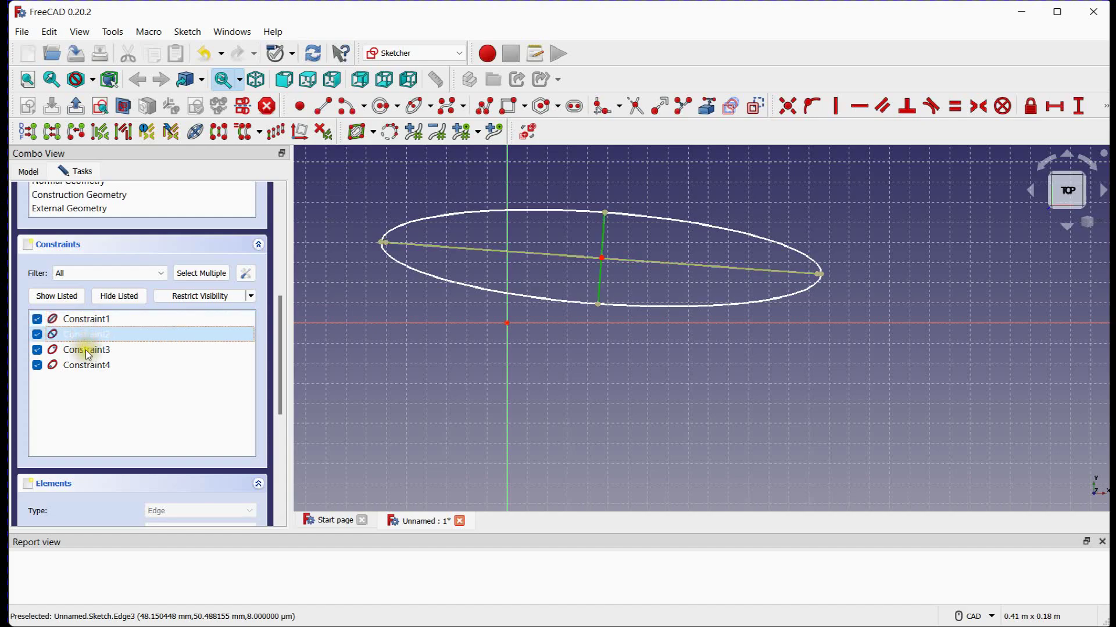
pyautogui.click(85, 349)
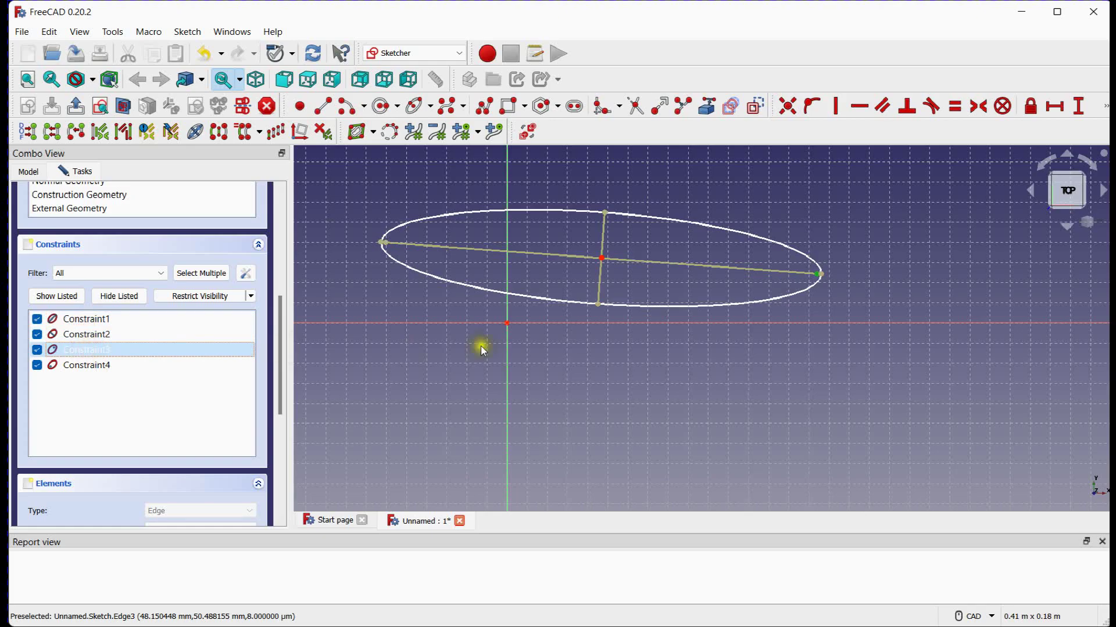
pyautogui.scroll(10, 840, 262)
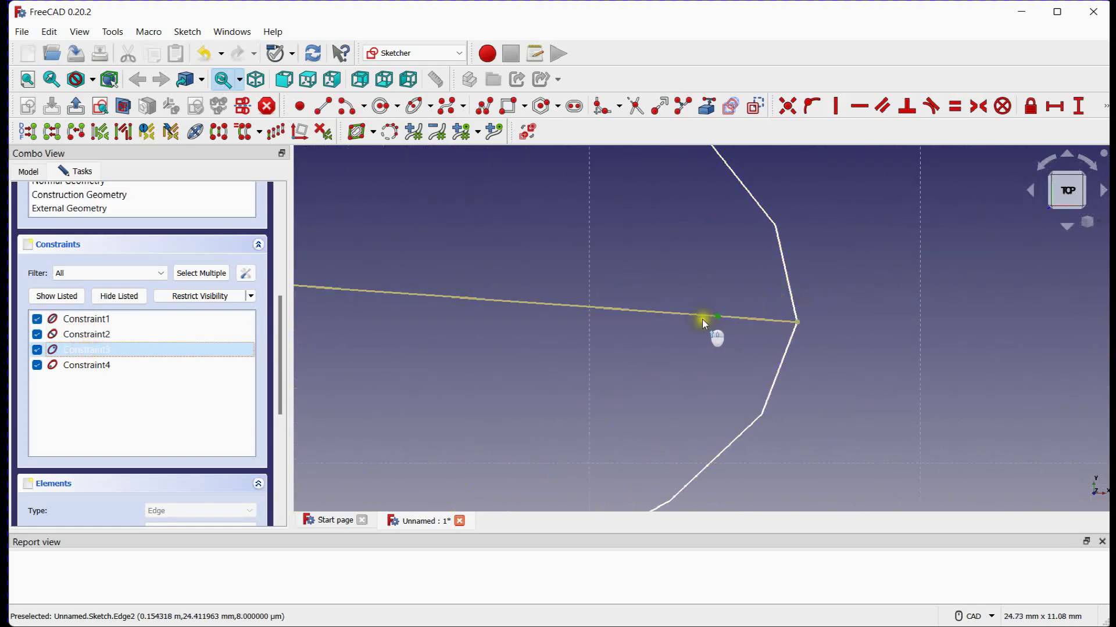
pyautogui.scroll(-10, 752, 313)
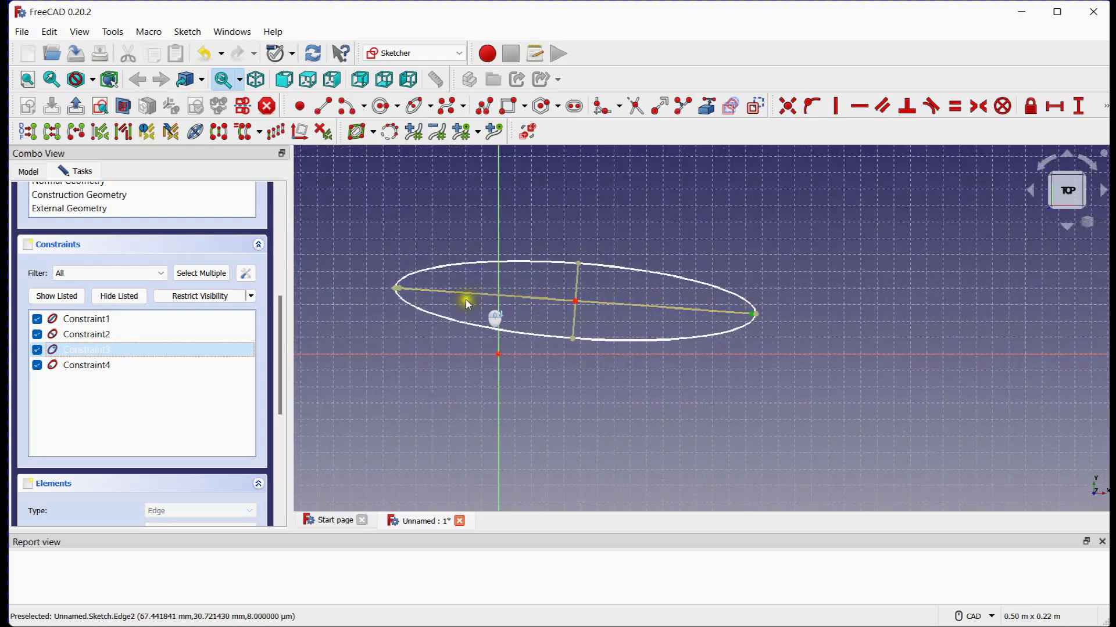
pyautogui.click(88, 365)
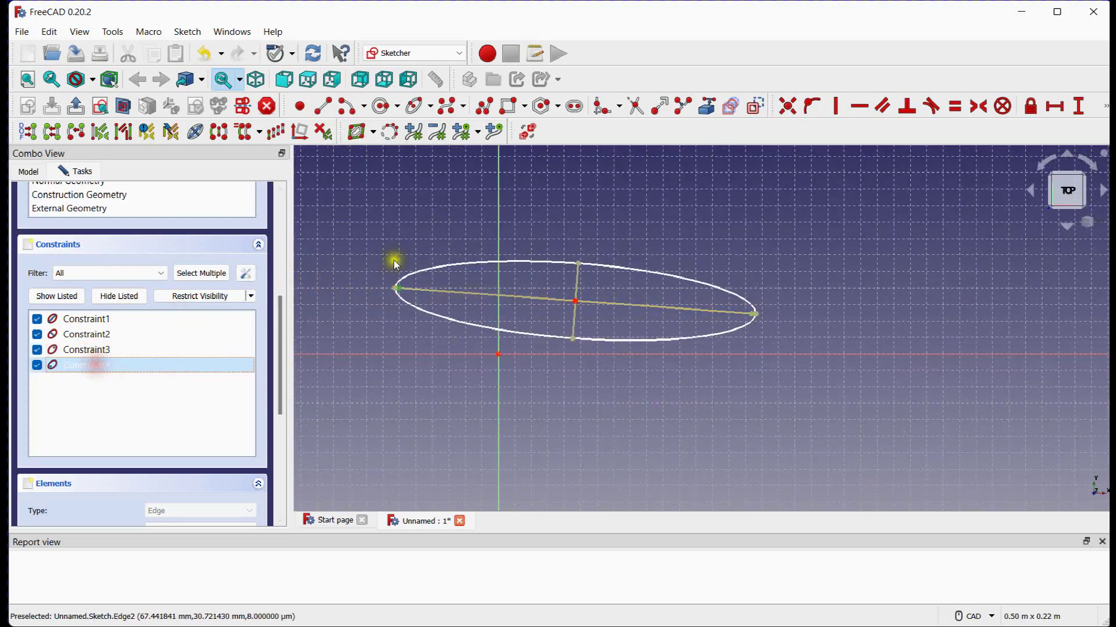
pyautogui.scroll(8, 372, 302)
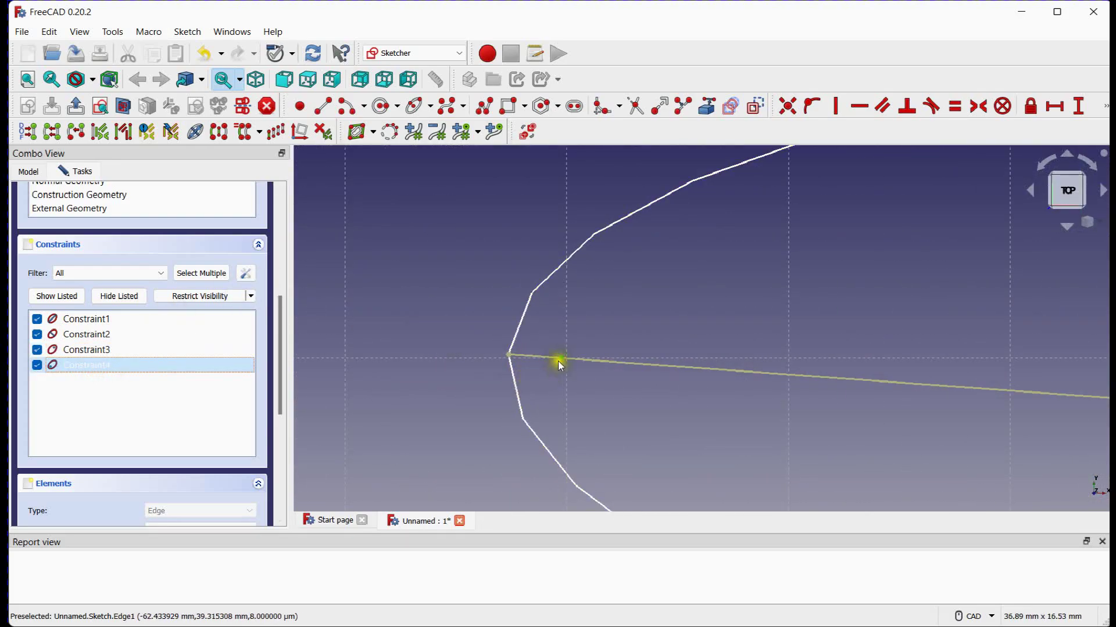
pyautogui.scroll(-3, 450, 349)
pyautogui.scroll(-5, 448, 348)
pyautogui.moveTo(669, 337); pyautogui.dragTo(593, 294, button='middle')
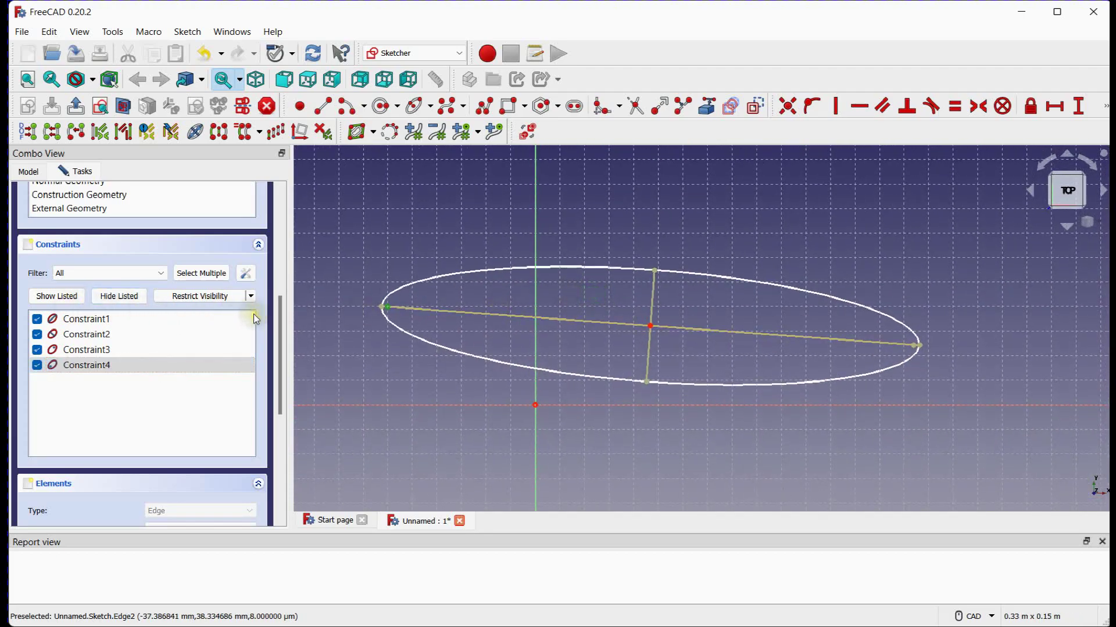
# Examine the sketch's five elements one by one: the ellipse, its two axis lines and its two focus points.
pyautogui.moveTo(279, 307); pyautogui.dragTo(278, 418)
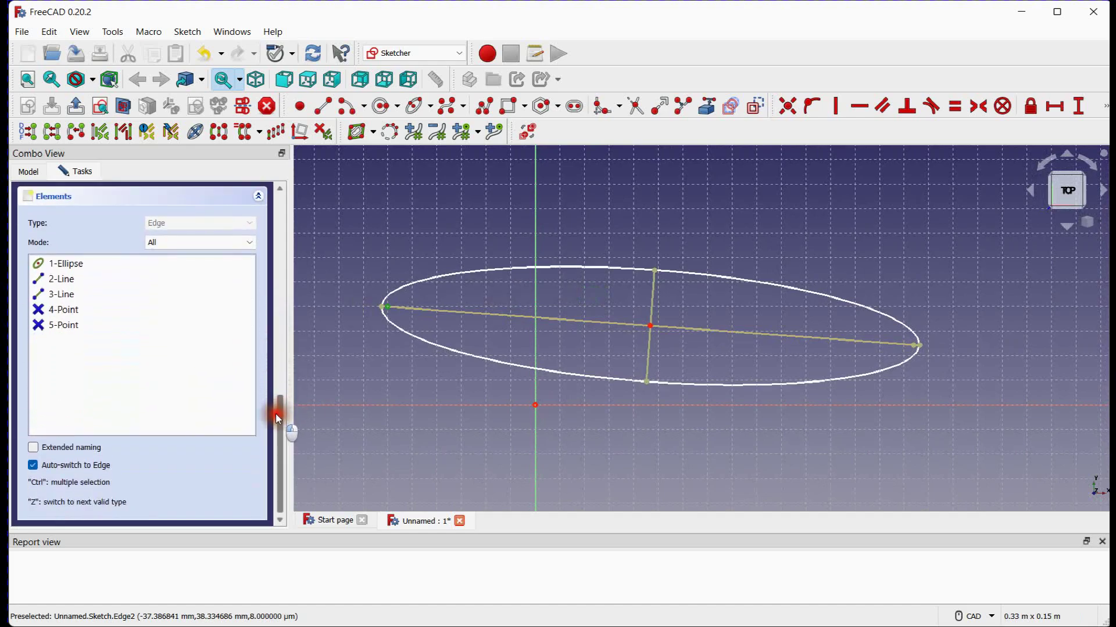
pyautogui.click(86, 267)
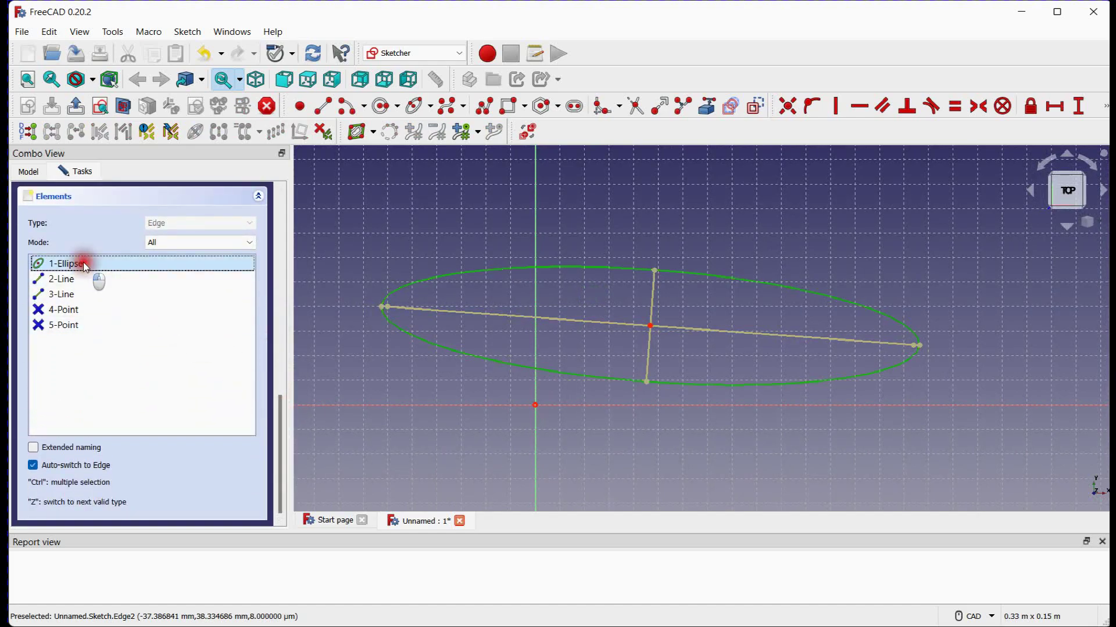
pyautogui.click(80, 280)
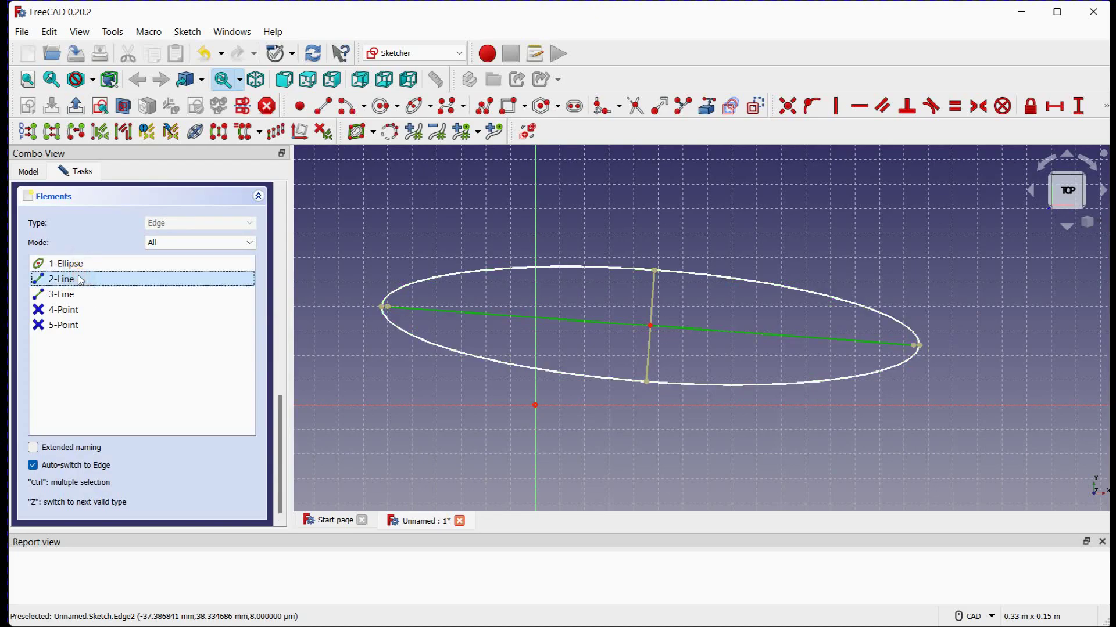
pyautogui.click(79, 296)
pyautogui.click(68, 310)
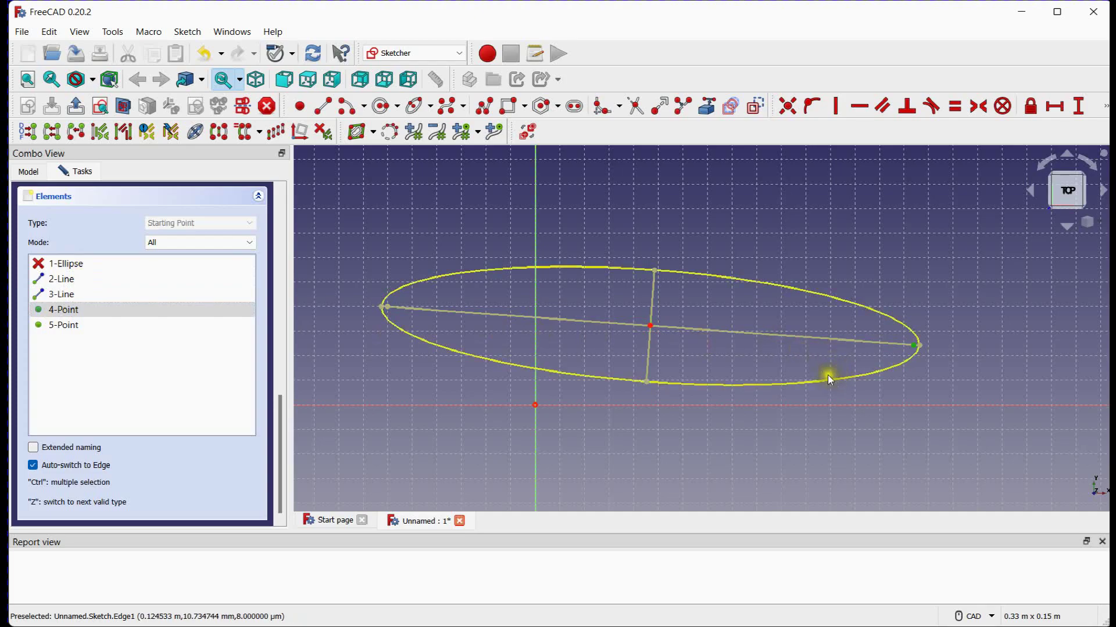
pyautogui.scroll(5, 928, 362)
pyautogui.scroll(-6, 925, 356)
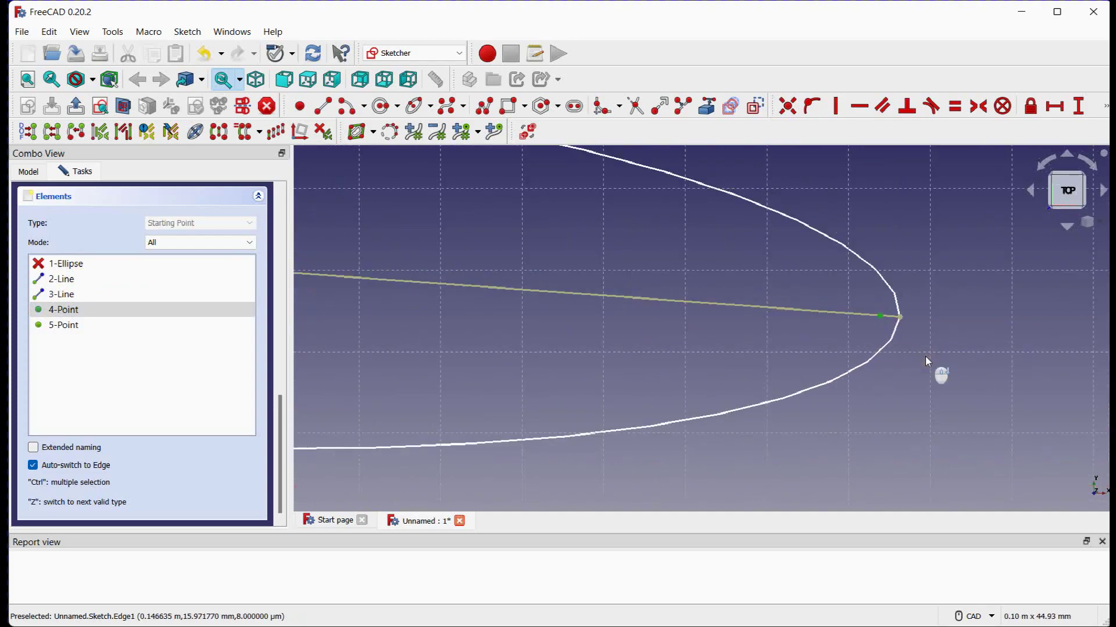
pyautogui.click(85, 326)
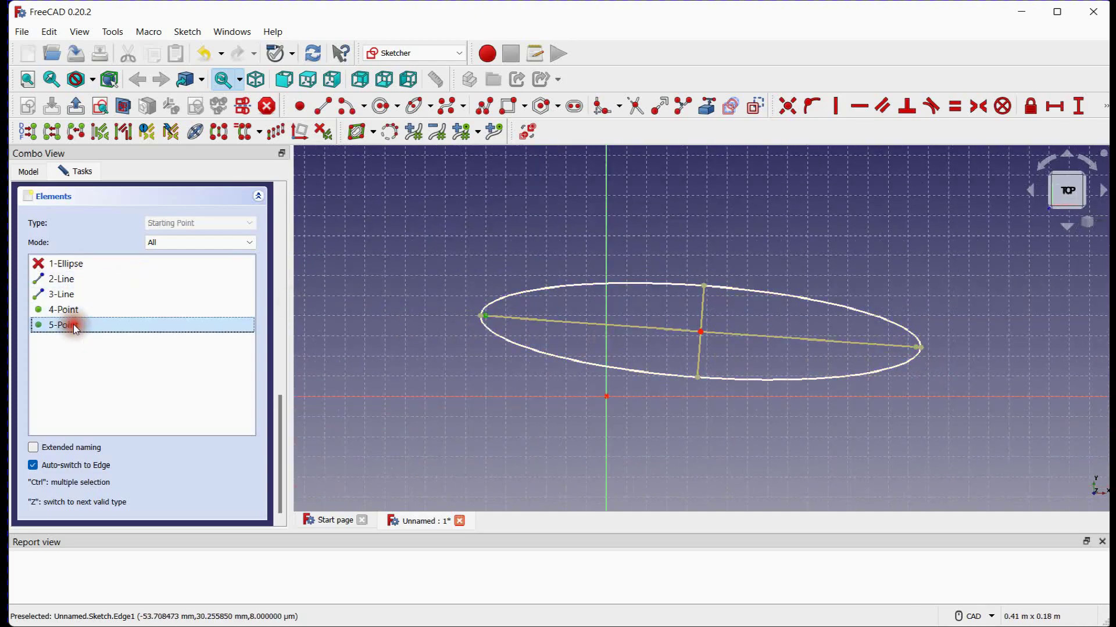
pyautogui.scroll(6, 480, 323)
pyautogui.scroll(-5, 479, 322)
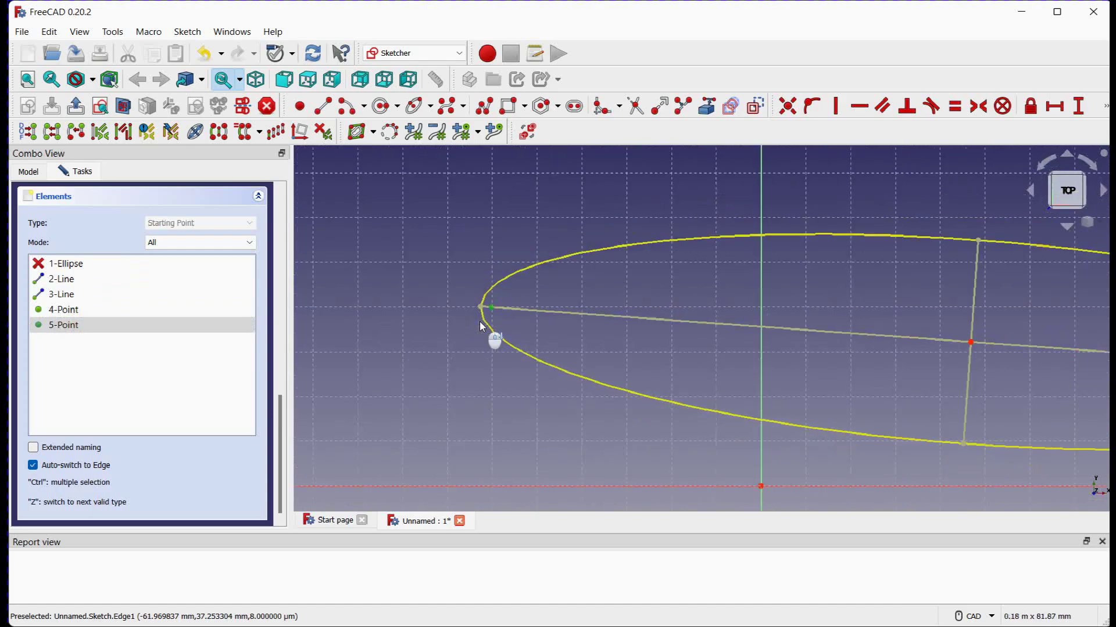
pyautogui.moveTo(632, 341); pyautogui.dragTo(579, 351, button='middle')
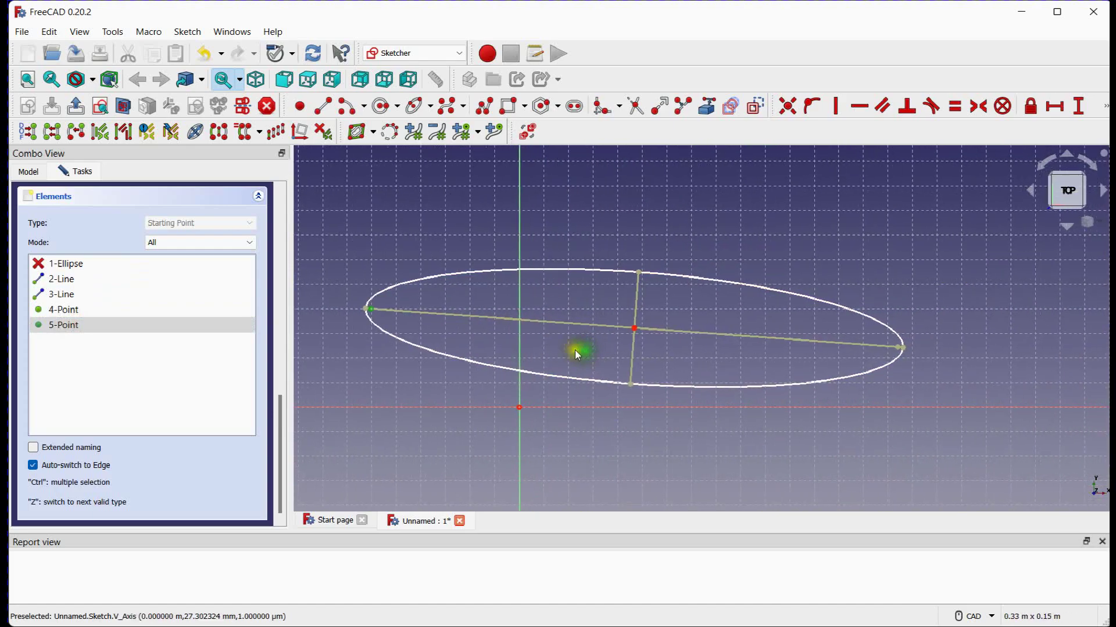
pyautogui.click(543, 347)
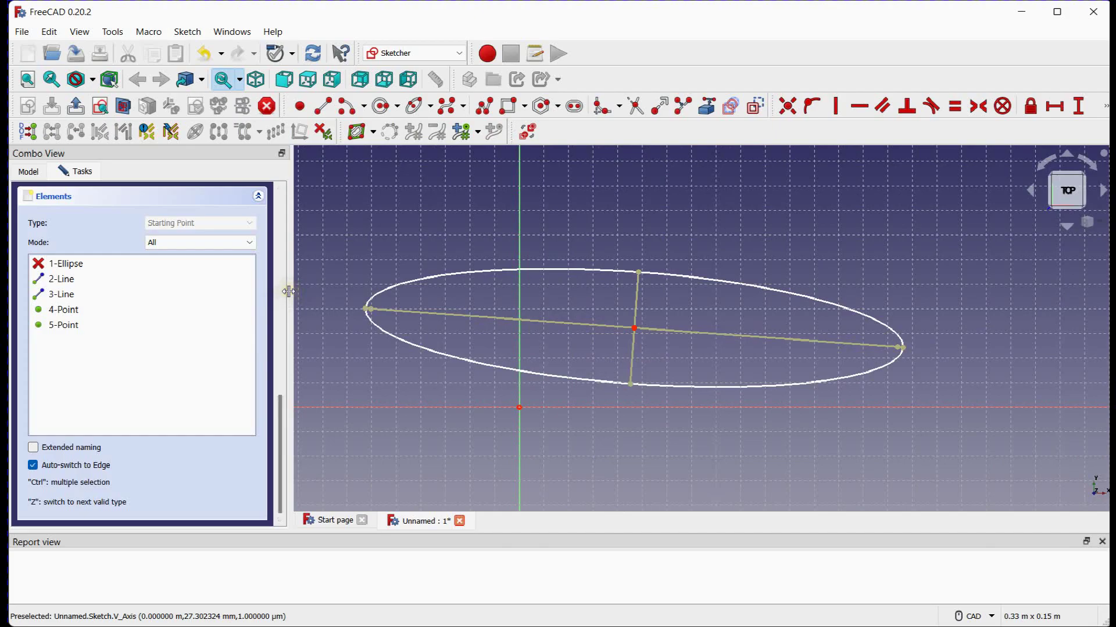
pyautogui.moveTo(276, 412); pyautogui.dragTo(273, 176)
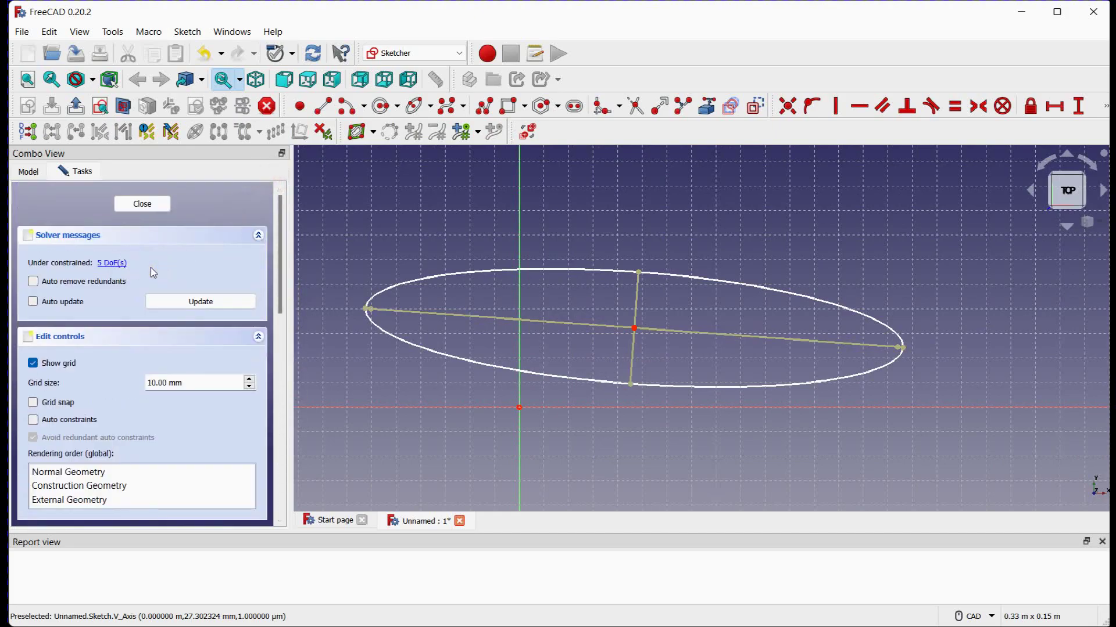
# Constrain the length of the ellipse's major axis to 0.2 m and check the new constraint and remaining degrees of freedom.
pyautogui.moveTo(279, 255); pyautogui.dragTo(284, 424)
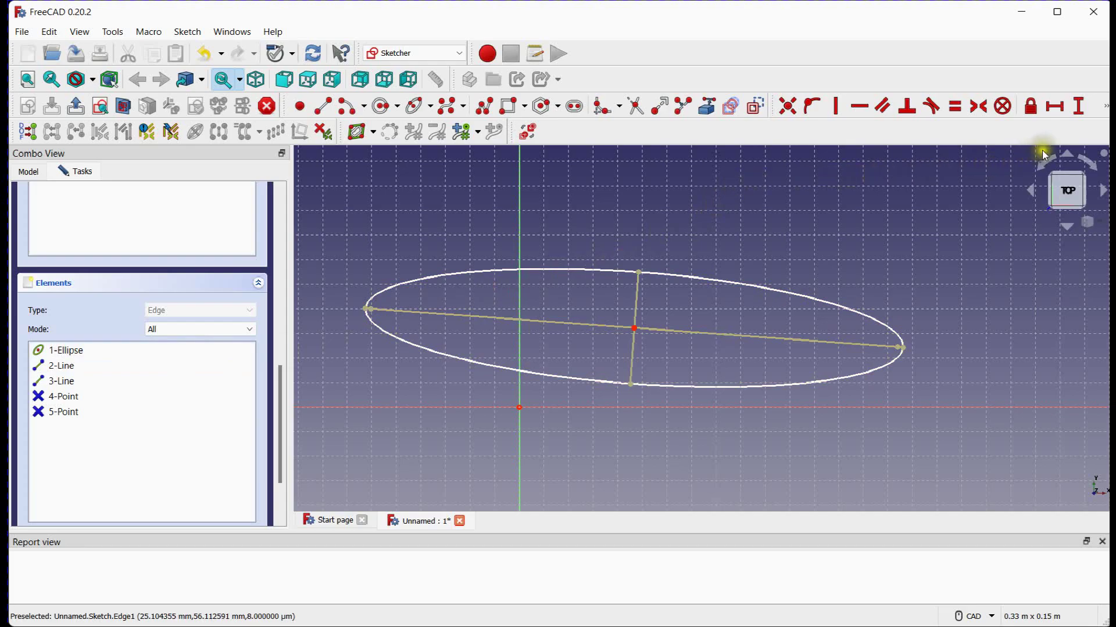
pyautogui.click(1105, 105)
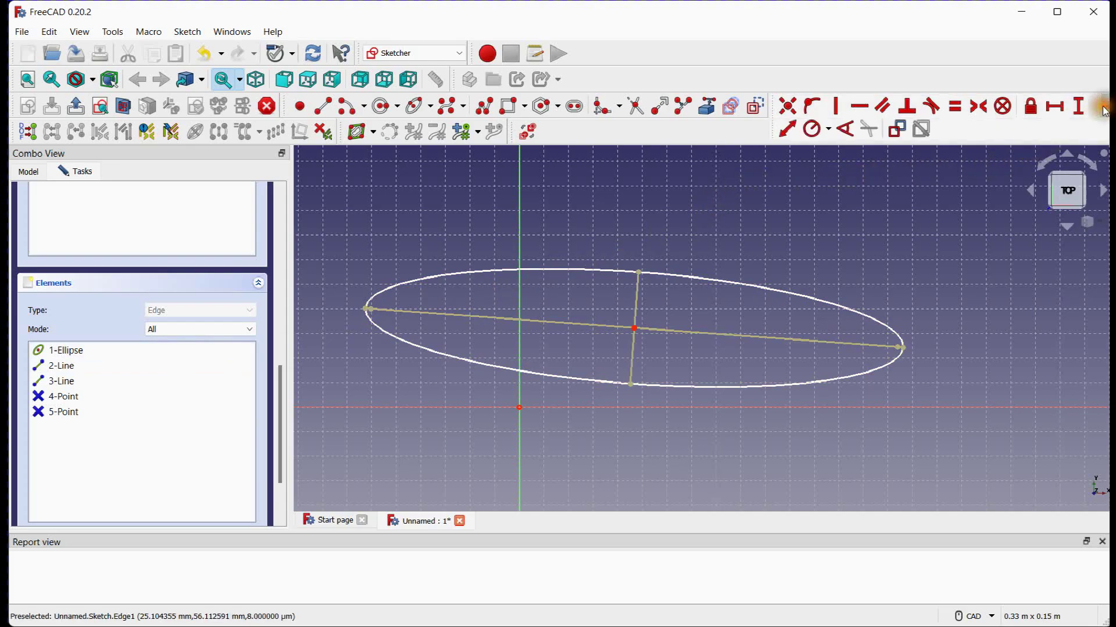
pyautogui.click(787, 129)
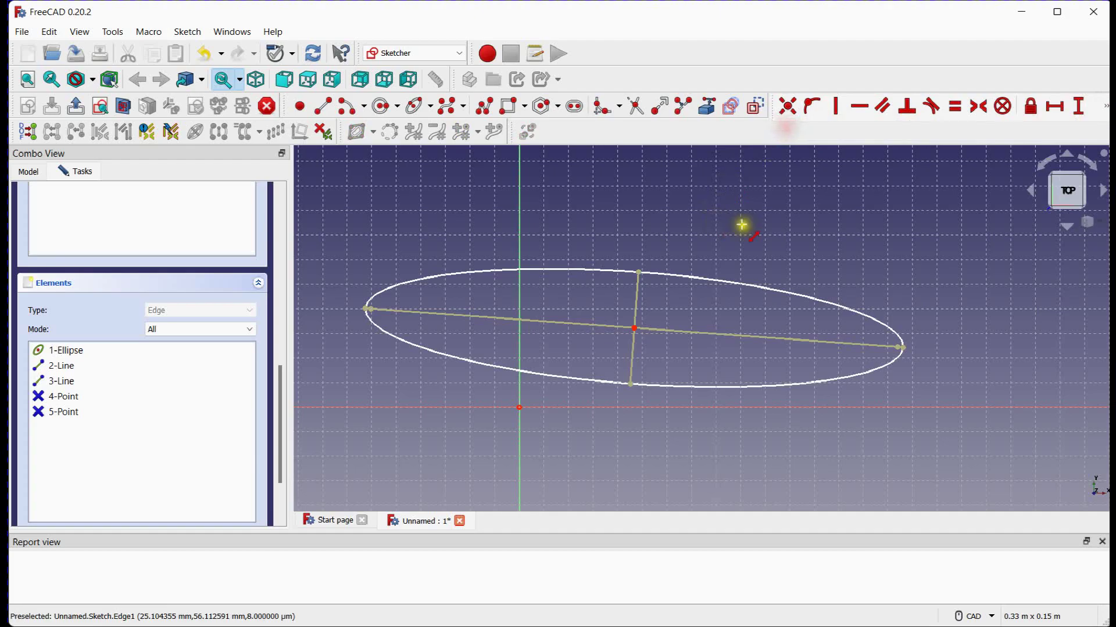
pyautogui.click(670, 331)
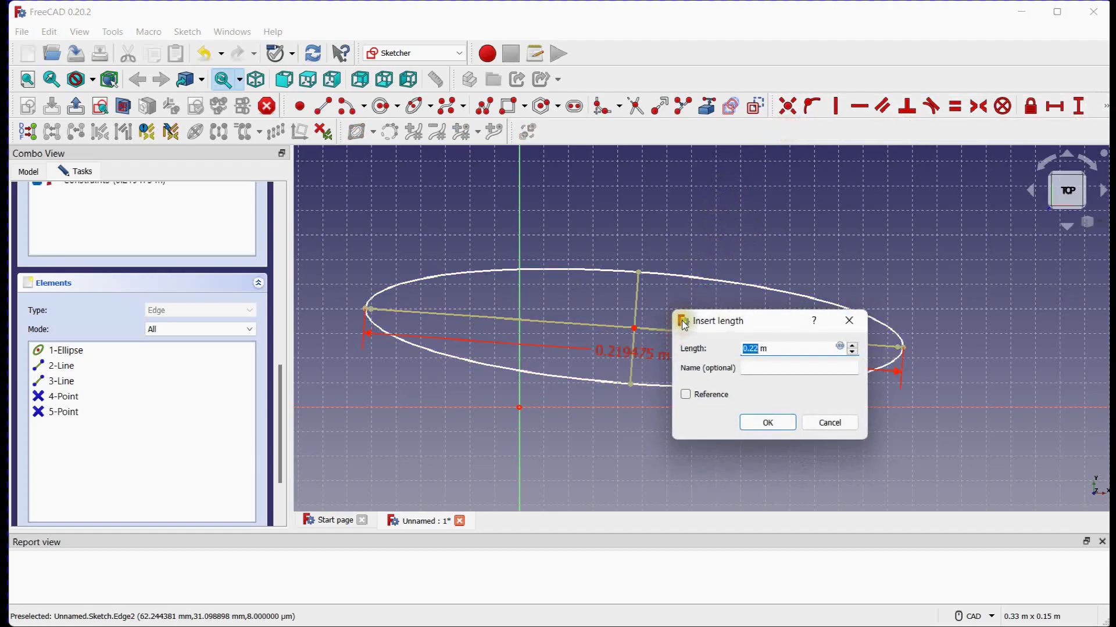
pyautogui.write('0.2')
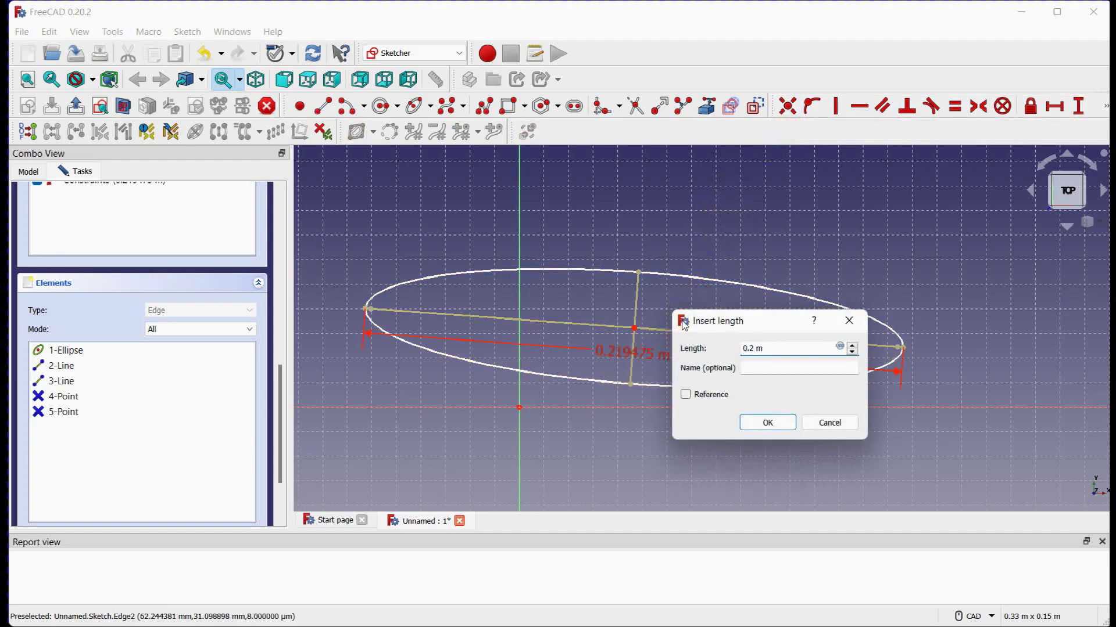
pyautogui.press('Return')
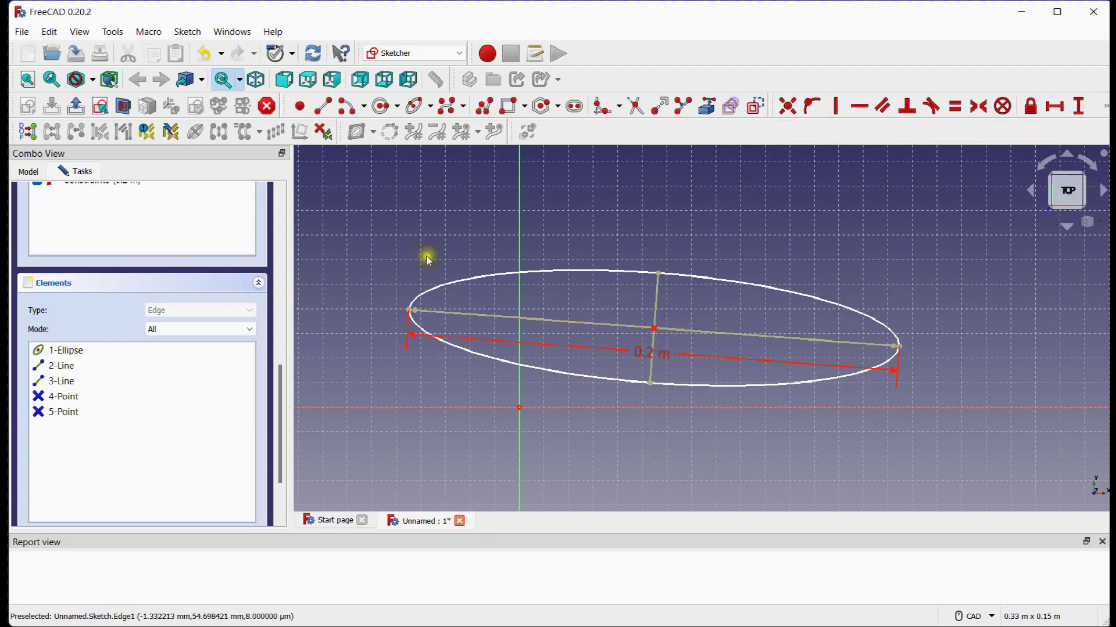
pyautogui.moveTo(277, 368); pyautogui.dragTo(286, 310)
pyautogui.click(96, 350)
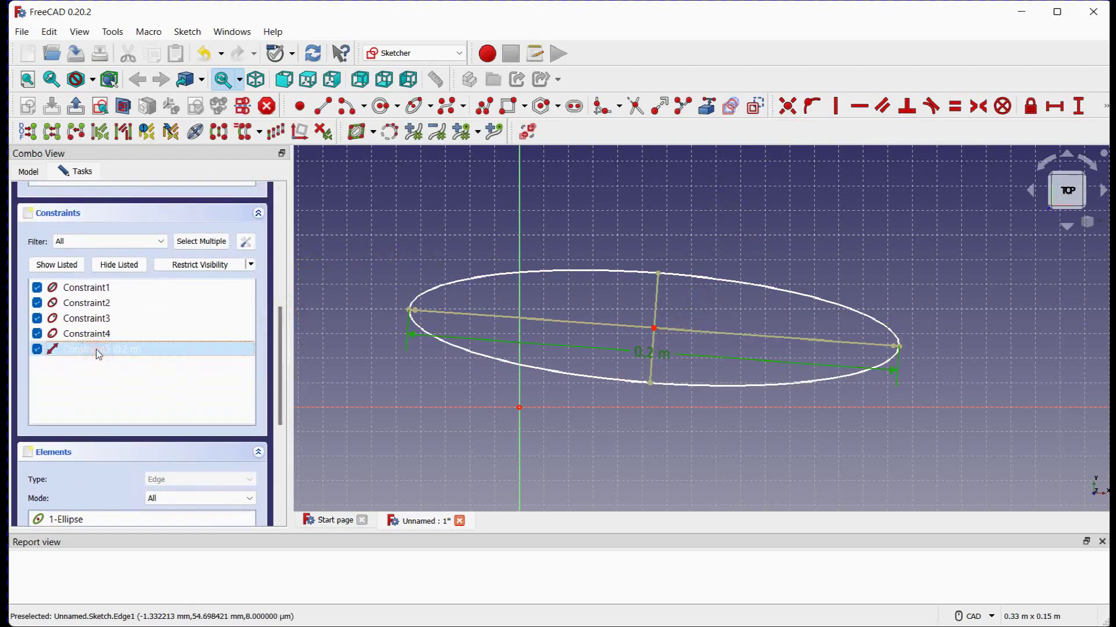
pyautogui.moveTo(281, 356); pyautogui.dragTo(290, 232)
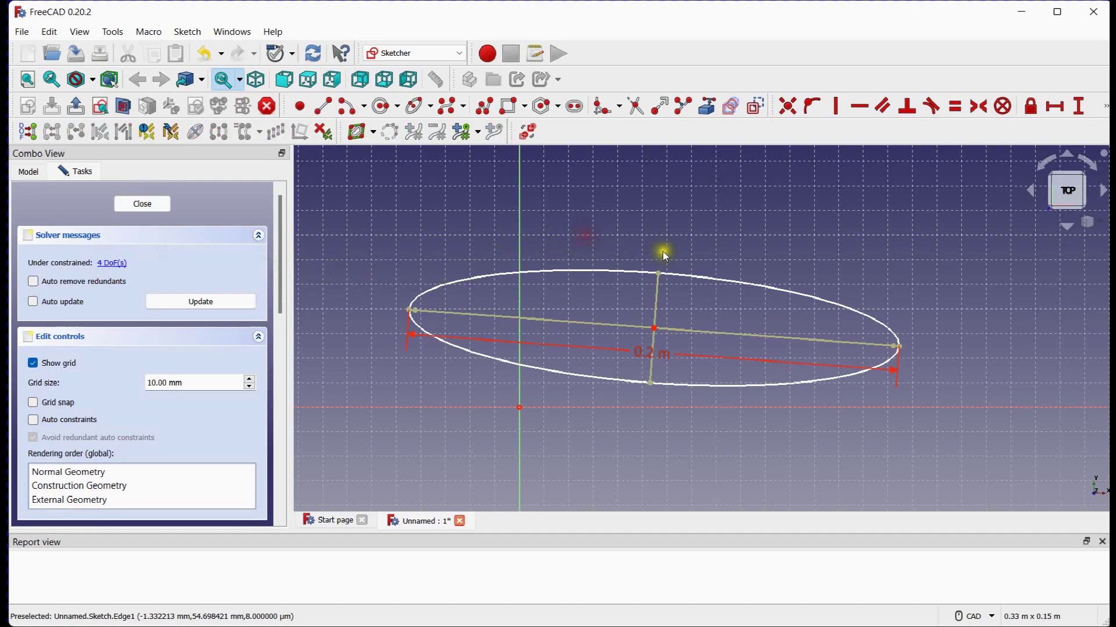
# Make the ellipse's center coincident with the sketch origin.
pyautogui.moveTo(663, 251); pyautogui.dragTo(654, 241, button='middle')
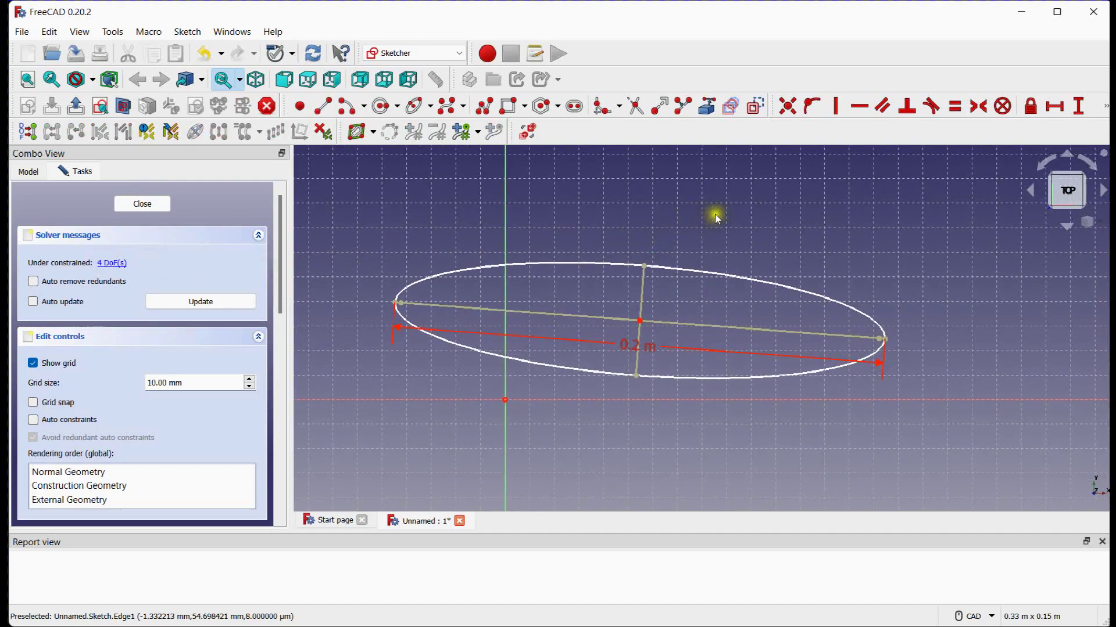
pyautogui.click(782, 113)
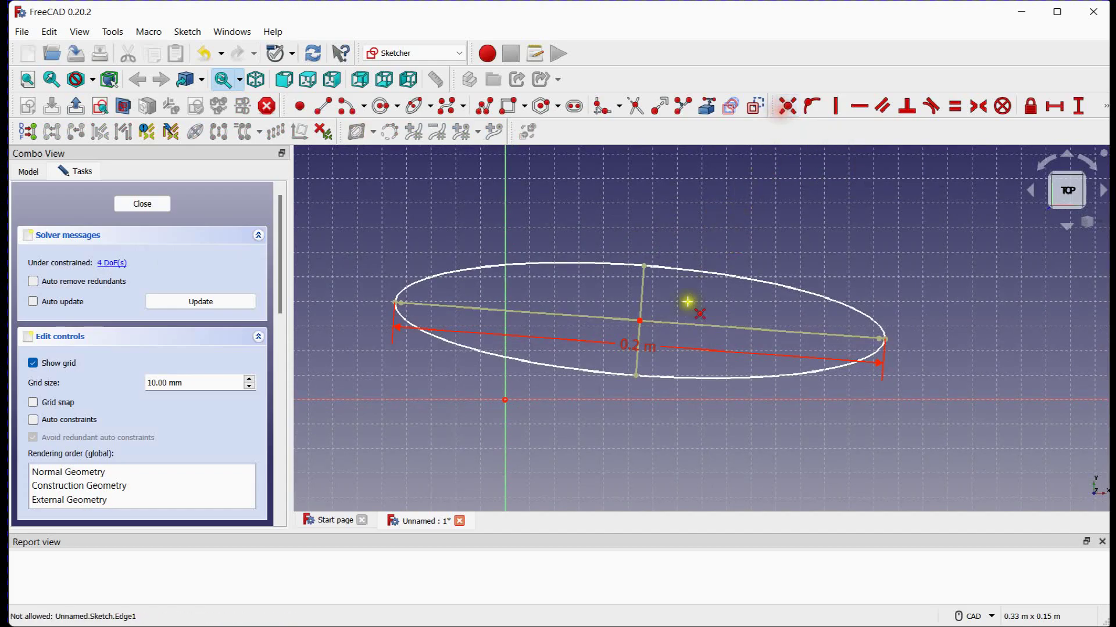
pyautogui.click(639, 320)
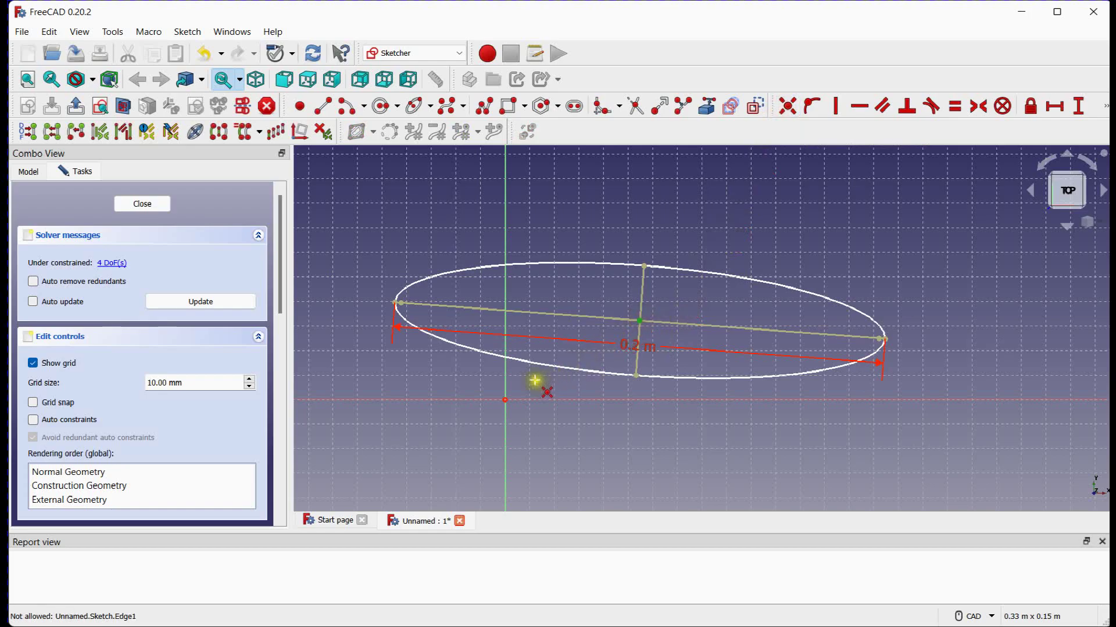
pyautogui.click(504, 399)
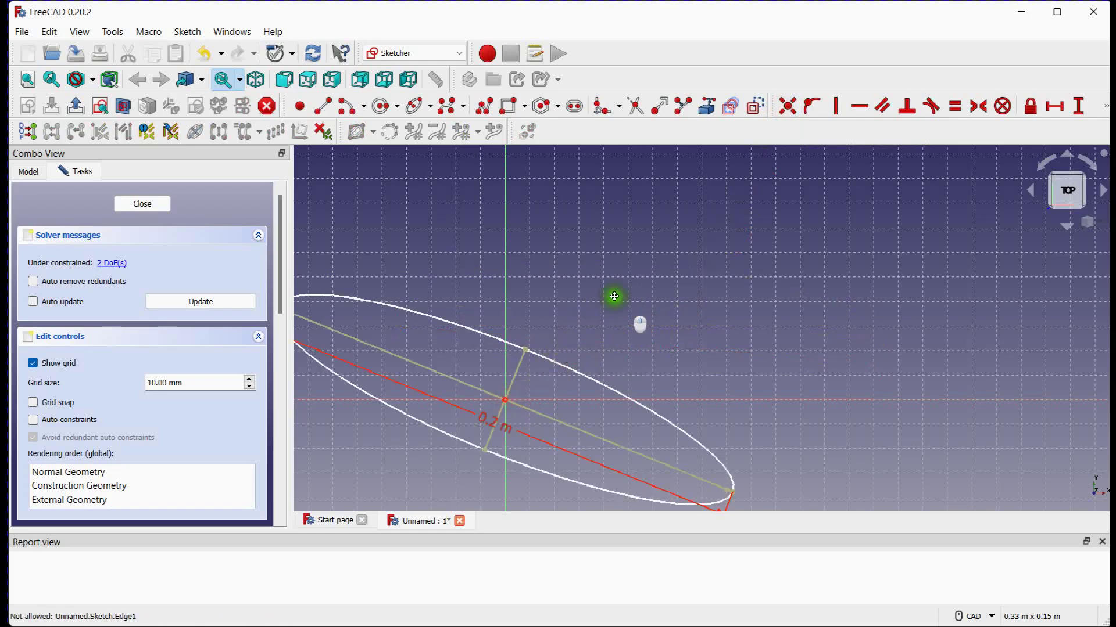
pyautogui.moveTo(613, 298); pyautogui.dragTo(639, 258, button='middle')
pyautogui.scroll(-1, 668, 291)
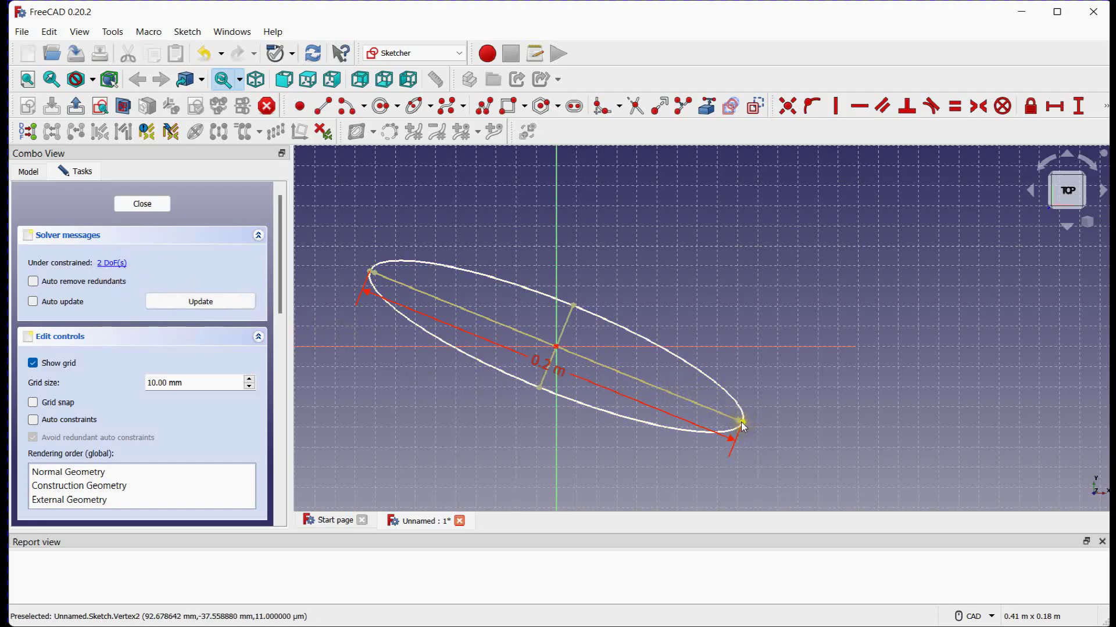
# Test the free movement by widening the minor axis and rotating the major axis about the center until it tilts upward to the right.
pyautogui.moveTo(742, 423); pyautogui.dragTo(729, 352)
pyautogui.moveTo(558, 303)
pyautogui.mouseDown()
pyautogui.moveTo(578, 183)
pyautogui.moveTo(566, 297)
pyautogui.mouseUp()
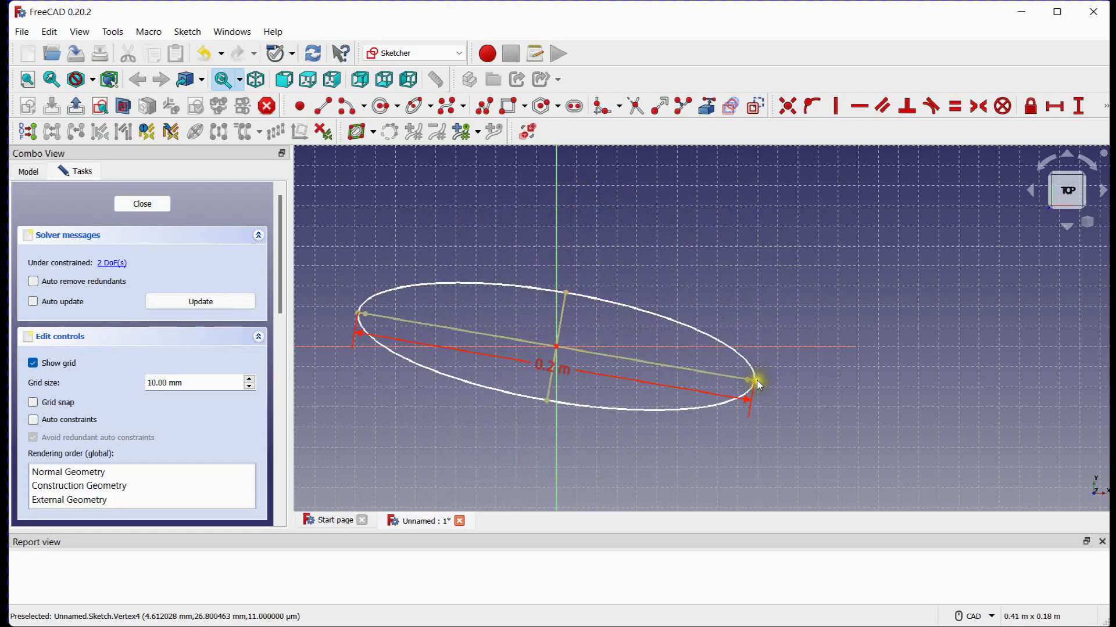
pyautogui.moveTo(756, 385); pyautogui.dragTo(756, 300)
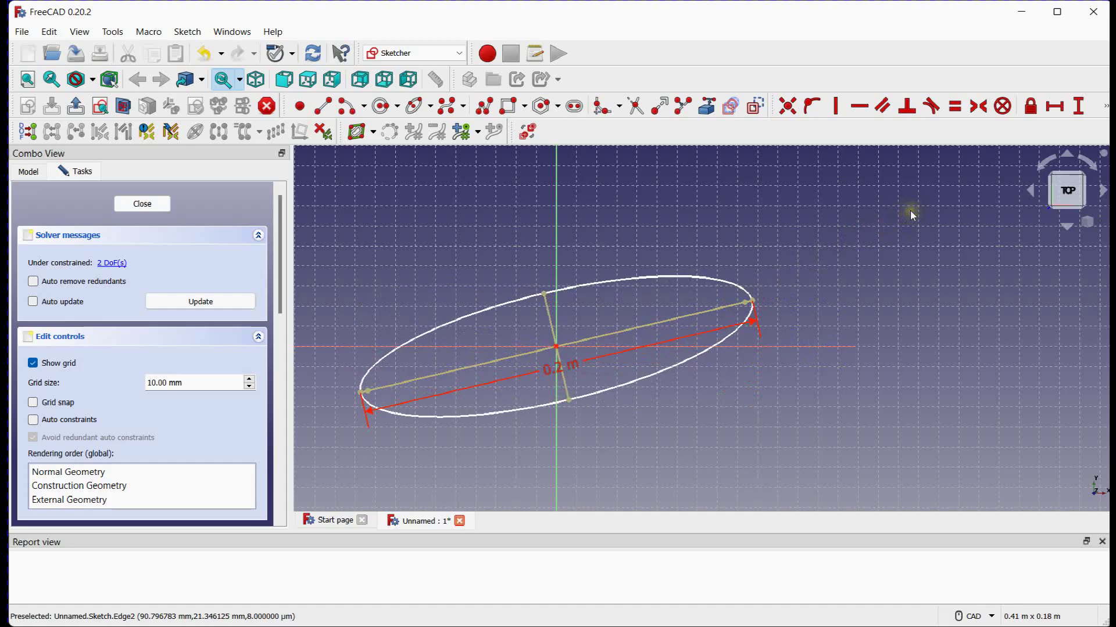
# Add a vertical distance of 0 mm between the ellipse's center and its right focus point to level the major axis.
pyautogui.click(1078, 107)
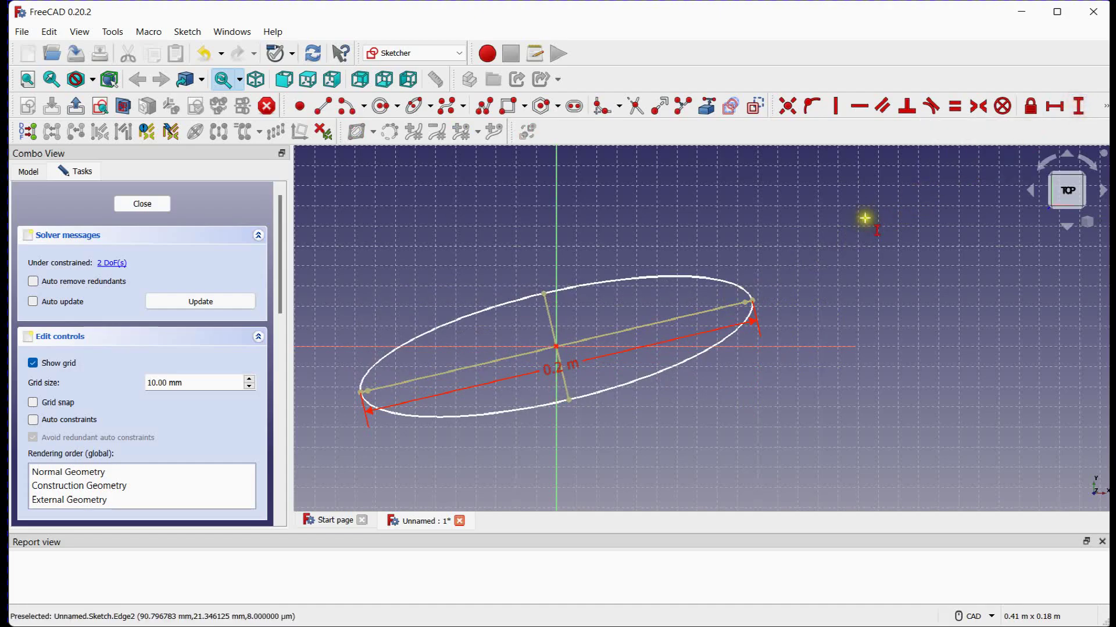
pyautogui.scroll(10, 752, 301)
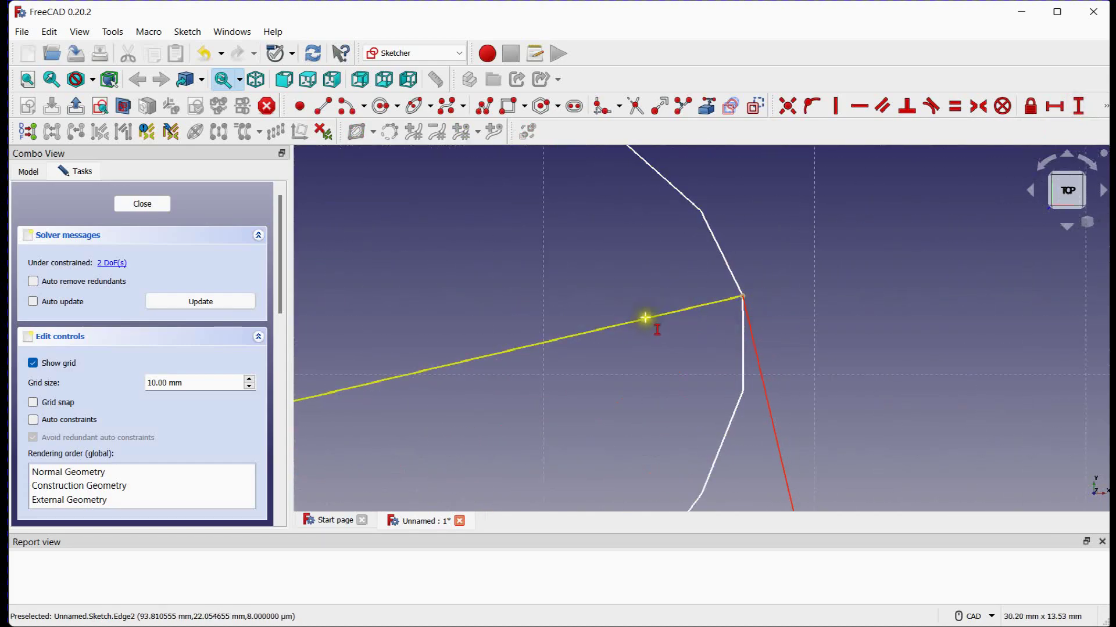
pyautogui.scroll(3, 642, 318)
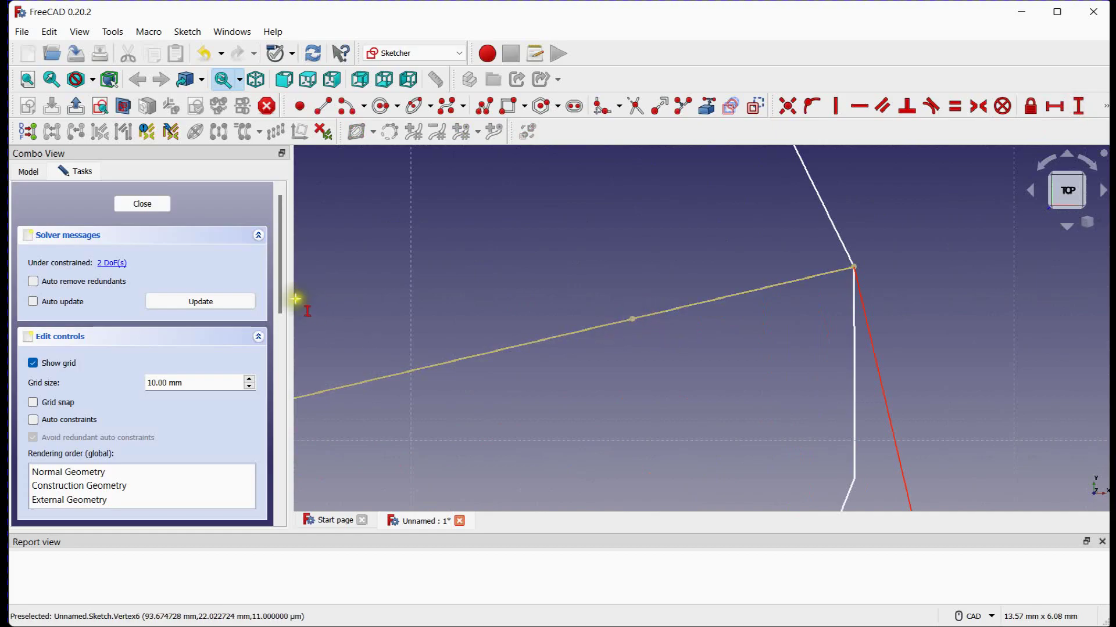
pyautogui.moveTo(281, 287); pyautogui.dragTo(286, 448)
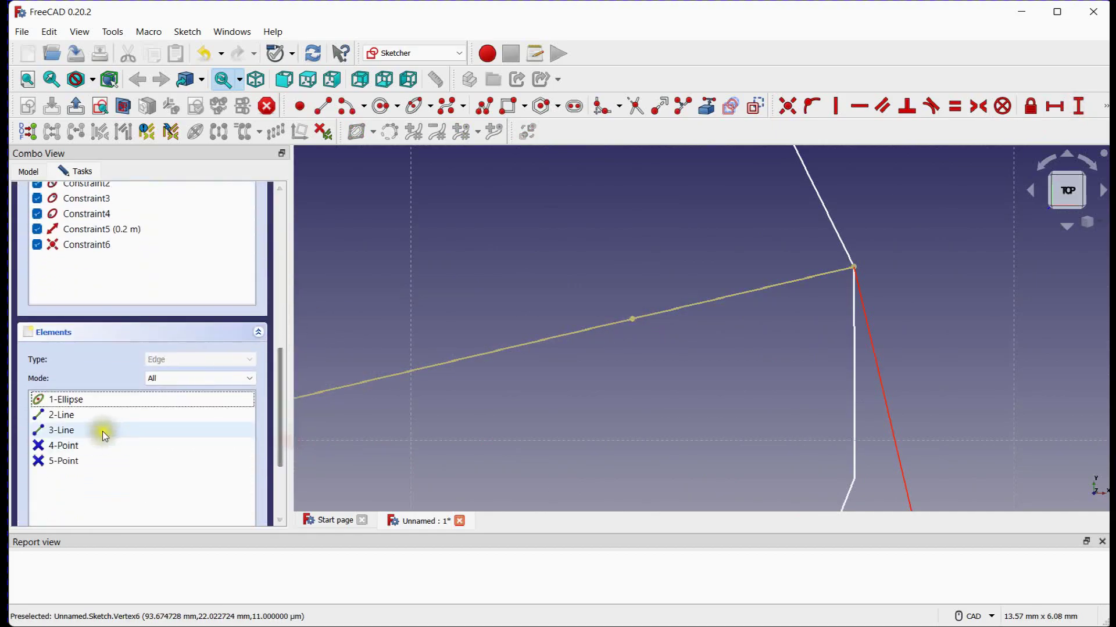
pyautogui.click(78, 445)
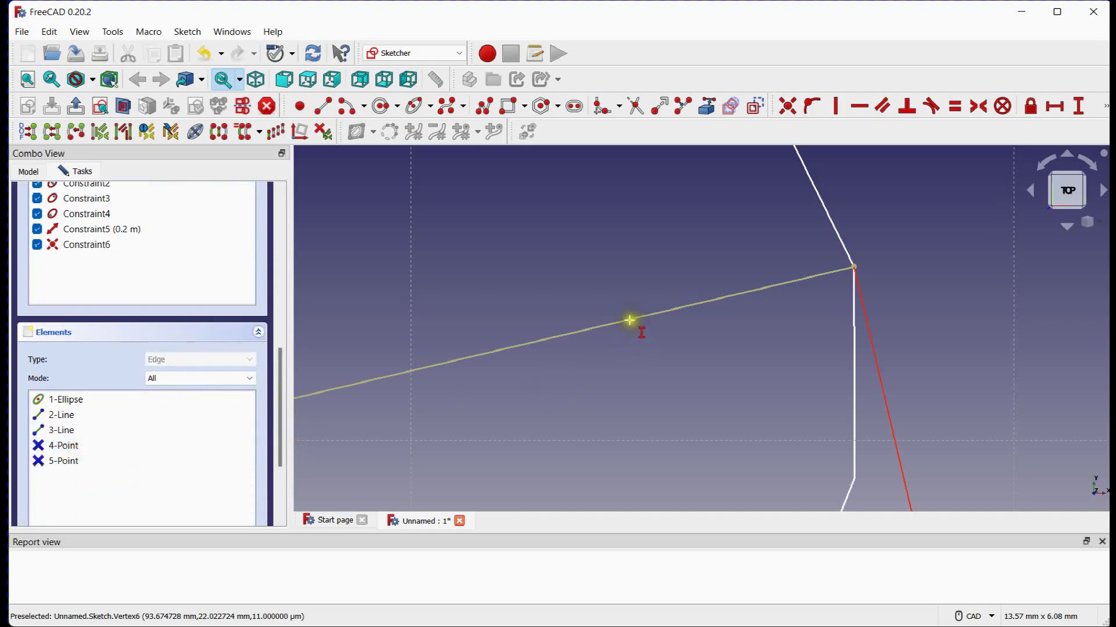
pyautogui.scroll(-10, 665, 338)
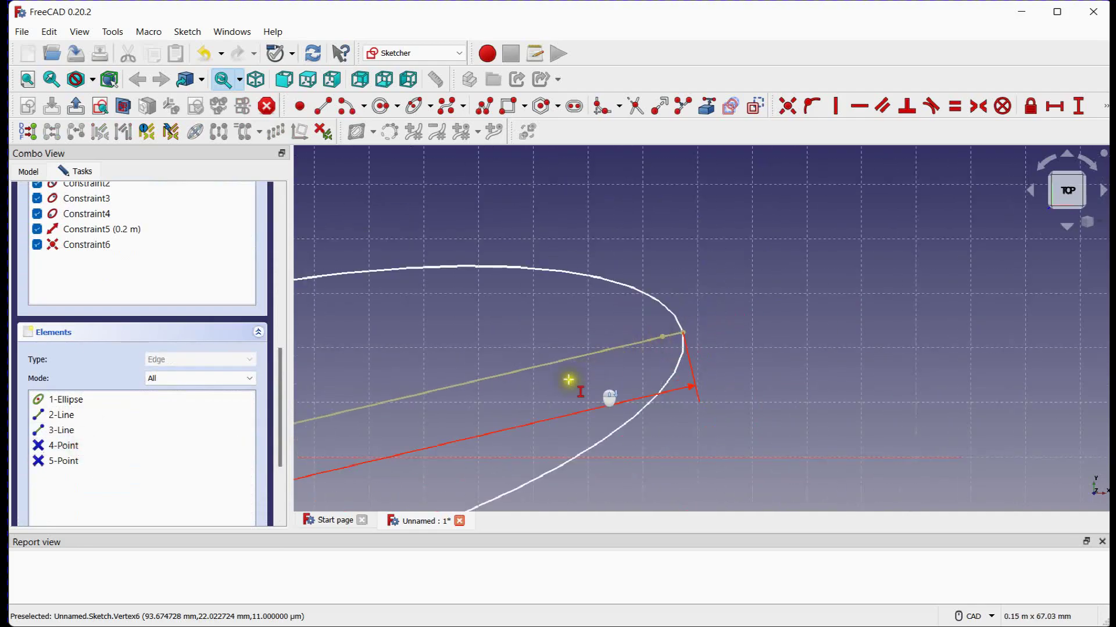
pyautogui.scroll(8, 409, 416)
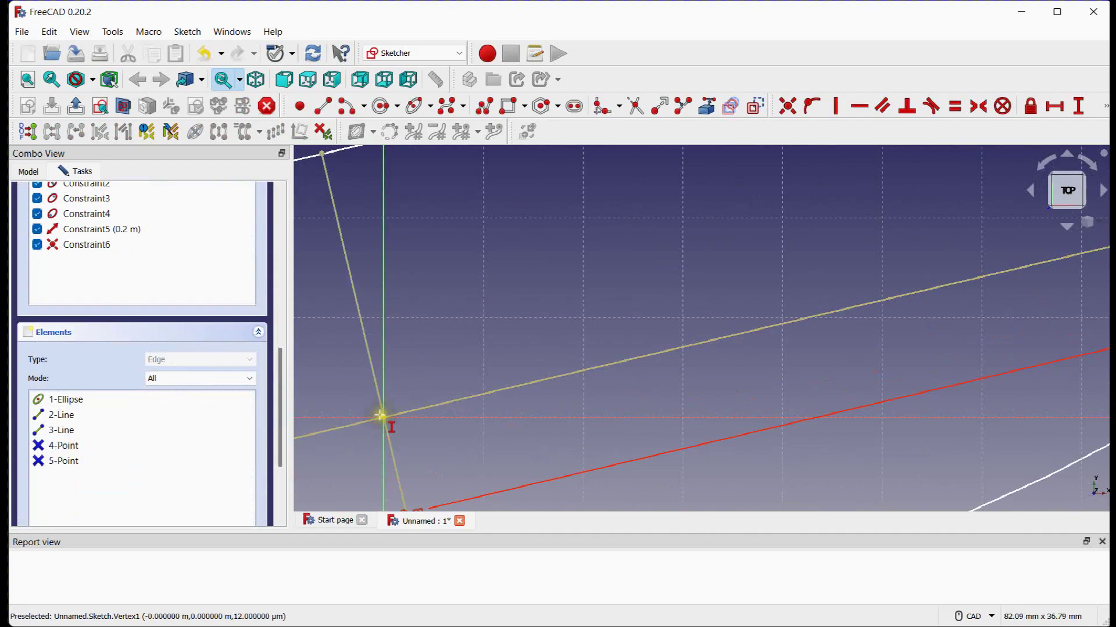
pyautogui.scroll(-4, 483, 342)
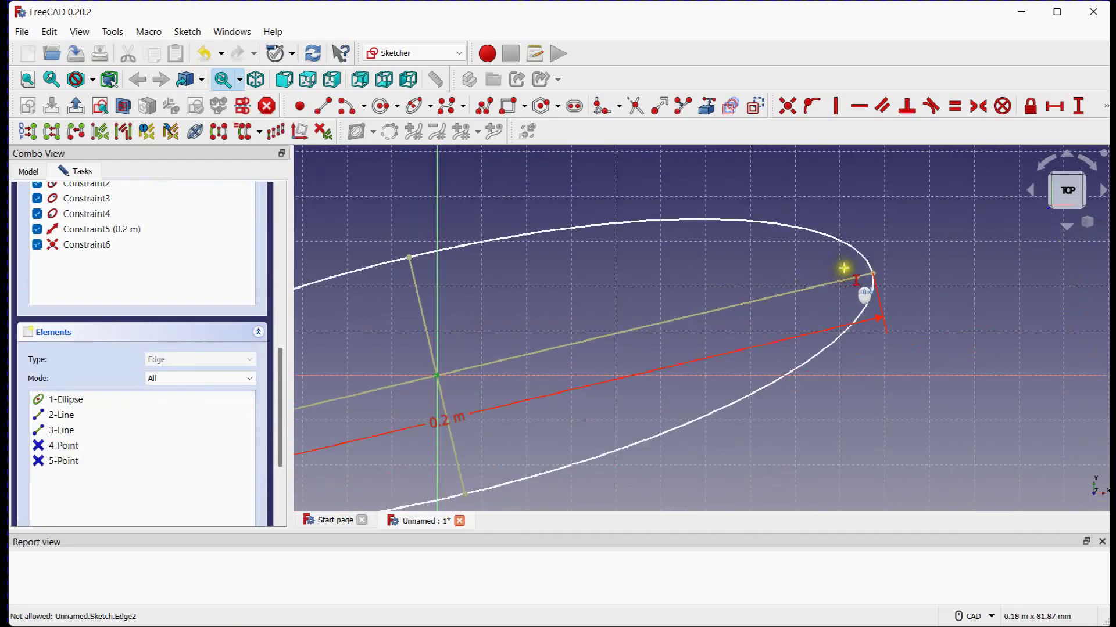
pyautogui.click(856, 281)
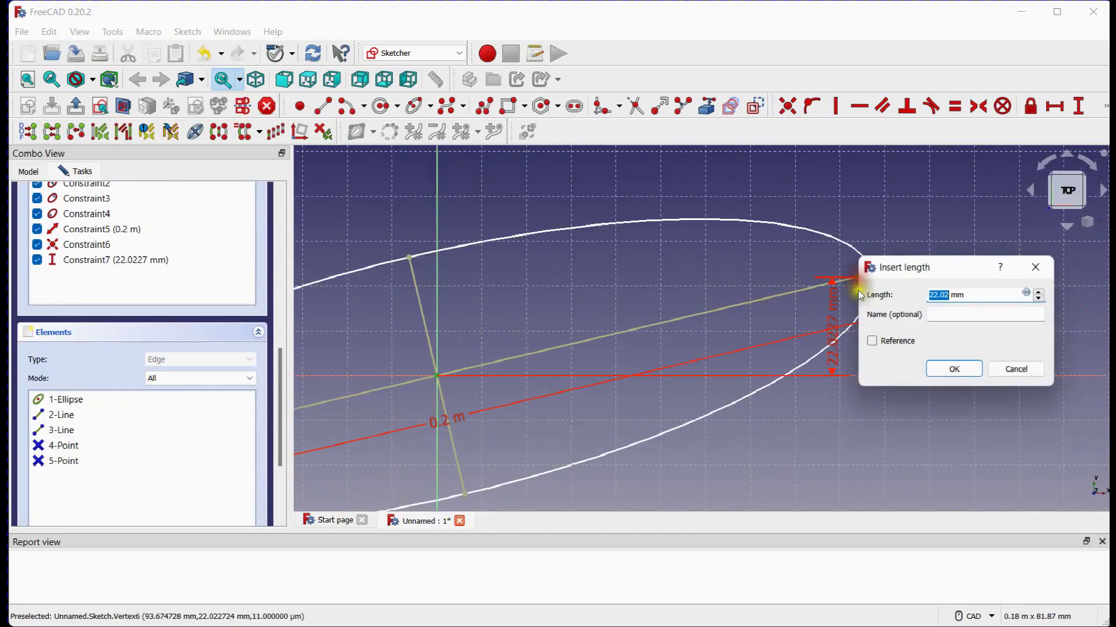
pyautogui.write('0')
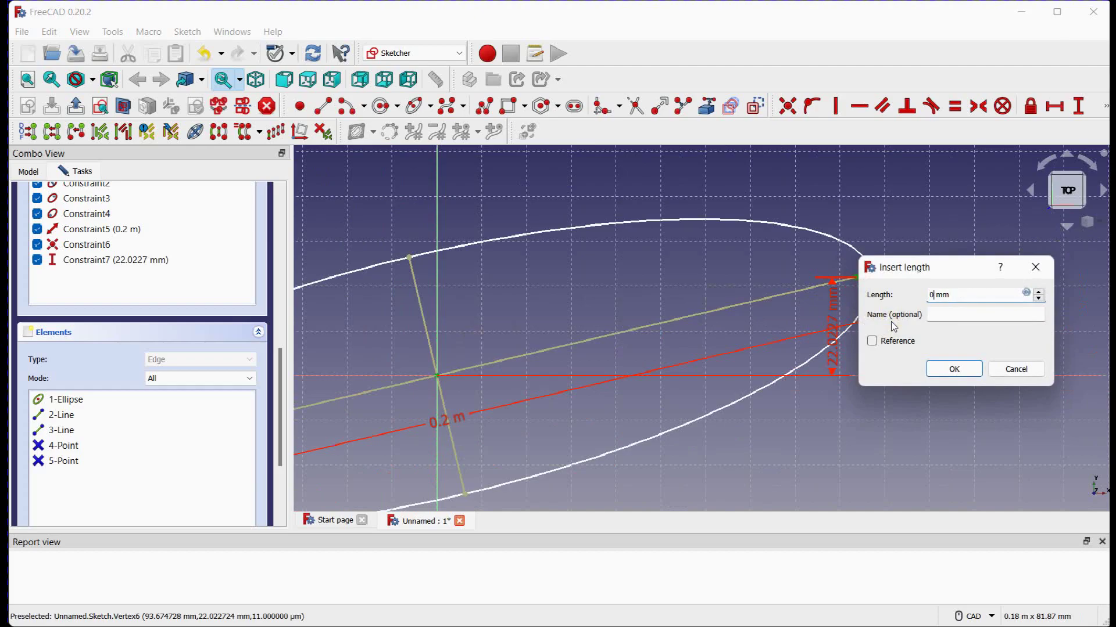
pyautogui.press('Return')
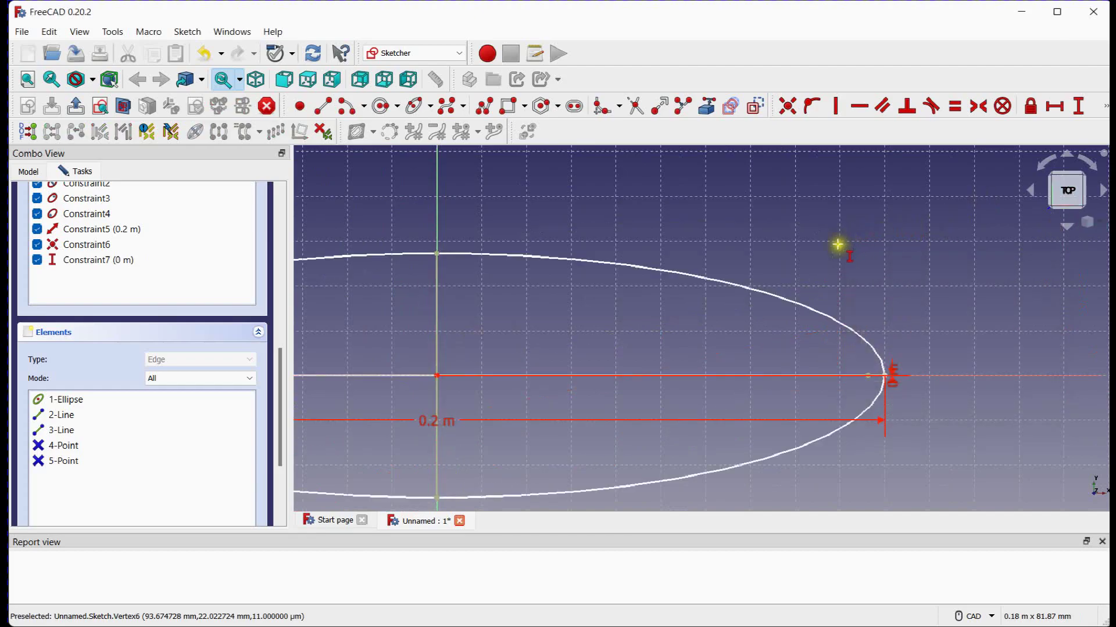
# Check the new vertical distance constraint and remaining degrees of freedom, and move the minor axis's upper endpoint outward to widen the ellipse.
pyautogui.scroll(-5, 854, 258)
pyautogui.scroll(3, 830, 256)
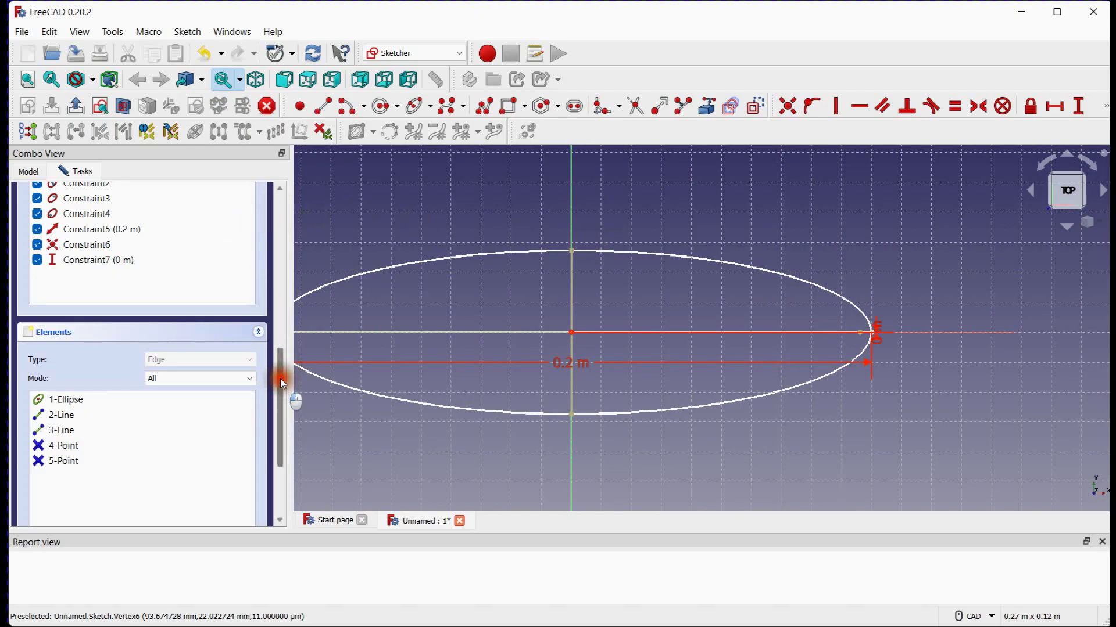
pyautogui.moveTo(280, 378); pyautogui.dragTo(284, 339)
pyautogui.click(106, 386)
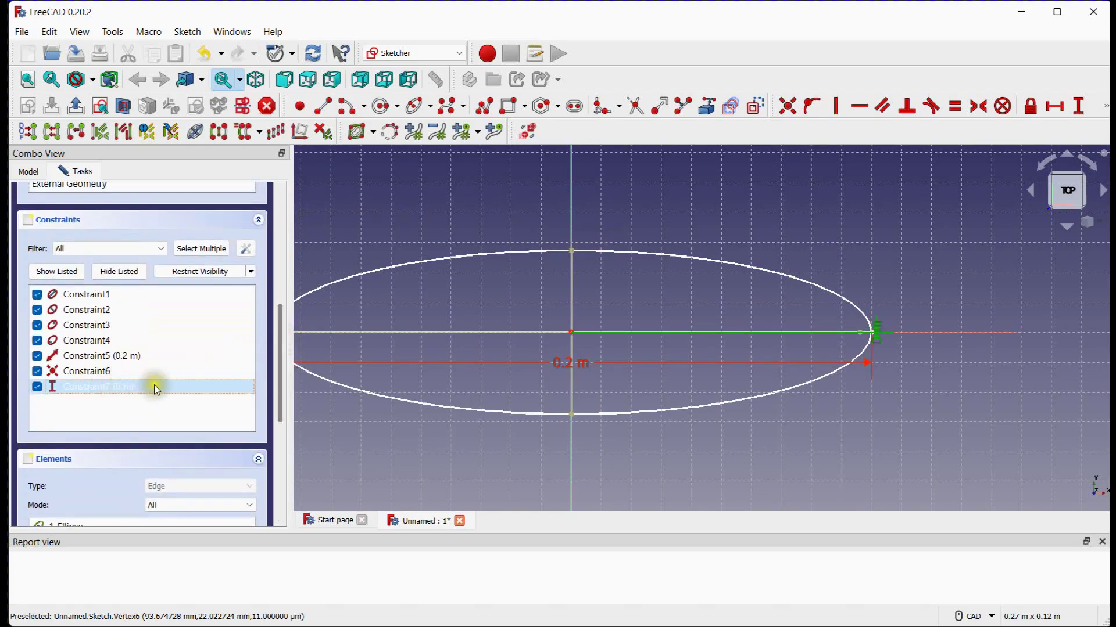
pyautogui.moveTo(281, 375); pyautogui.dragTo(284, 224)
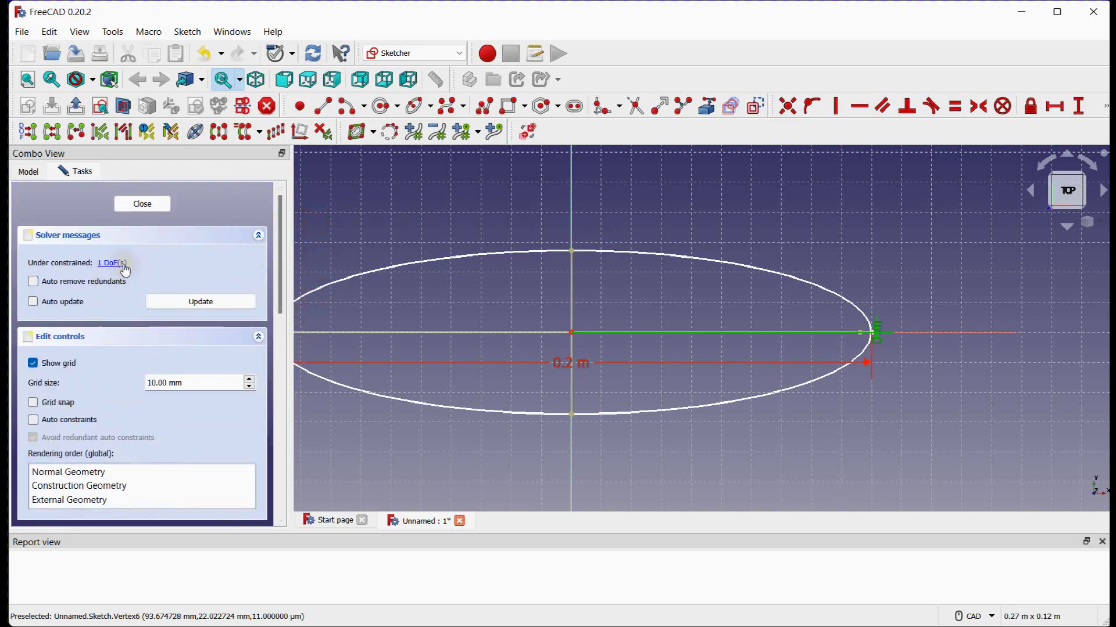
pyautogui.moveTo(569, 249)
pyautogui.mouseDown()
pyautogui.moveTo(577, 139)
pyautogui.moveTo(548, 347)
pyautogui.moveTo(571, 212)
pyautogui.moveTo(570, 251)
pyautogui.moveTo(571, 239)
pyautogui.mouseUp()
pyautogui.scroll(-1, 555, 240)
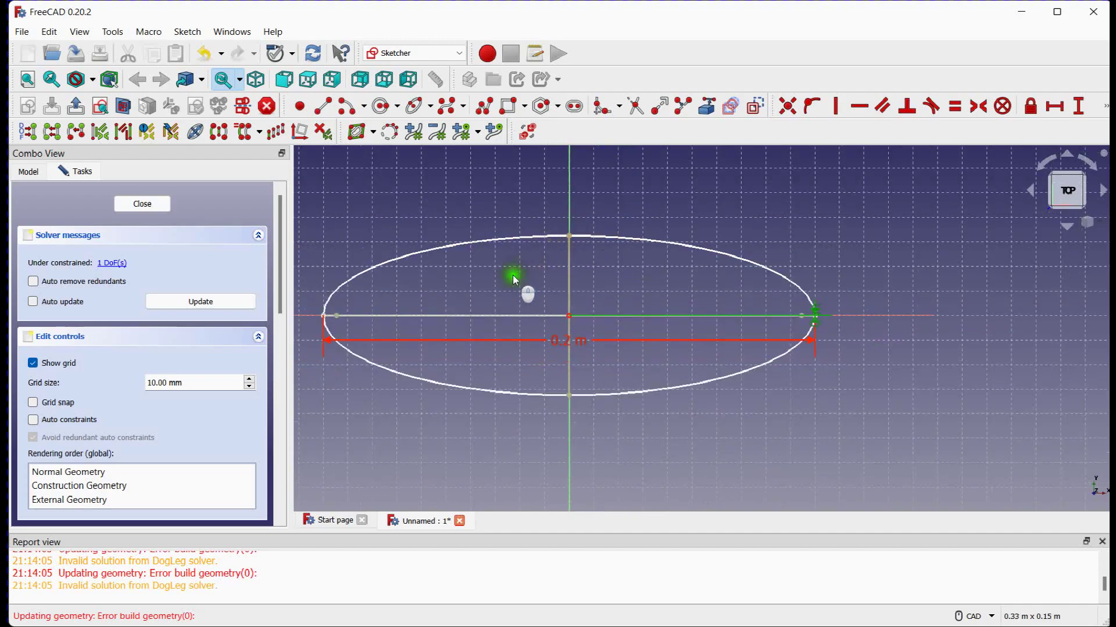
pyautogui.moveTo(512, 276); pyautogui.dragTo(607, 264, button='middle')
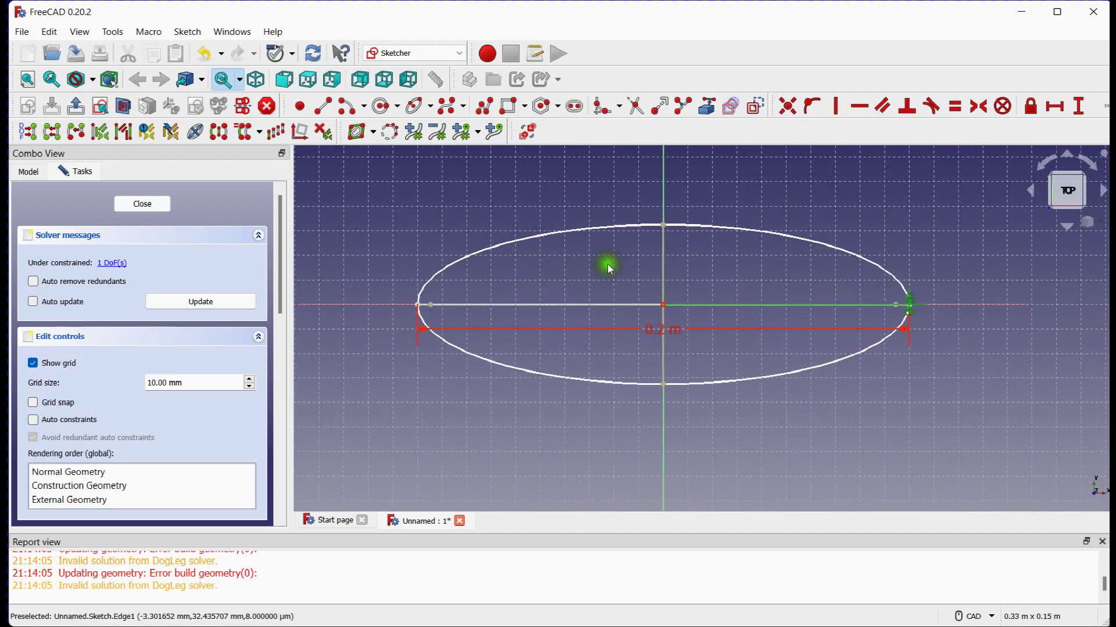
pyautogui.click(1106, 108)
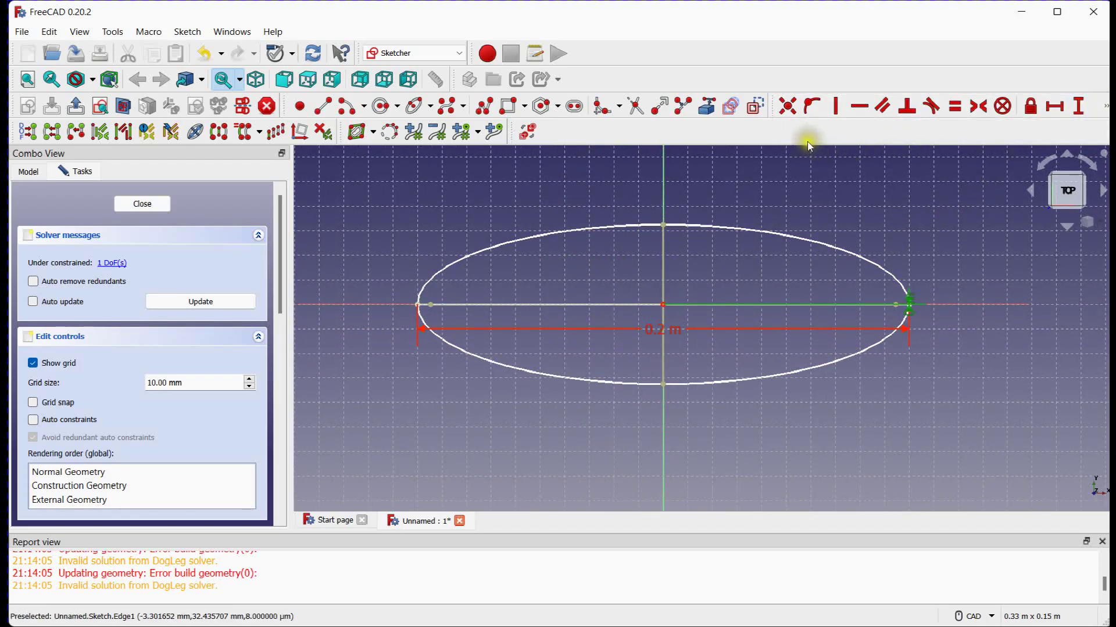
pyautogui.click(1106, 108)
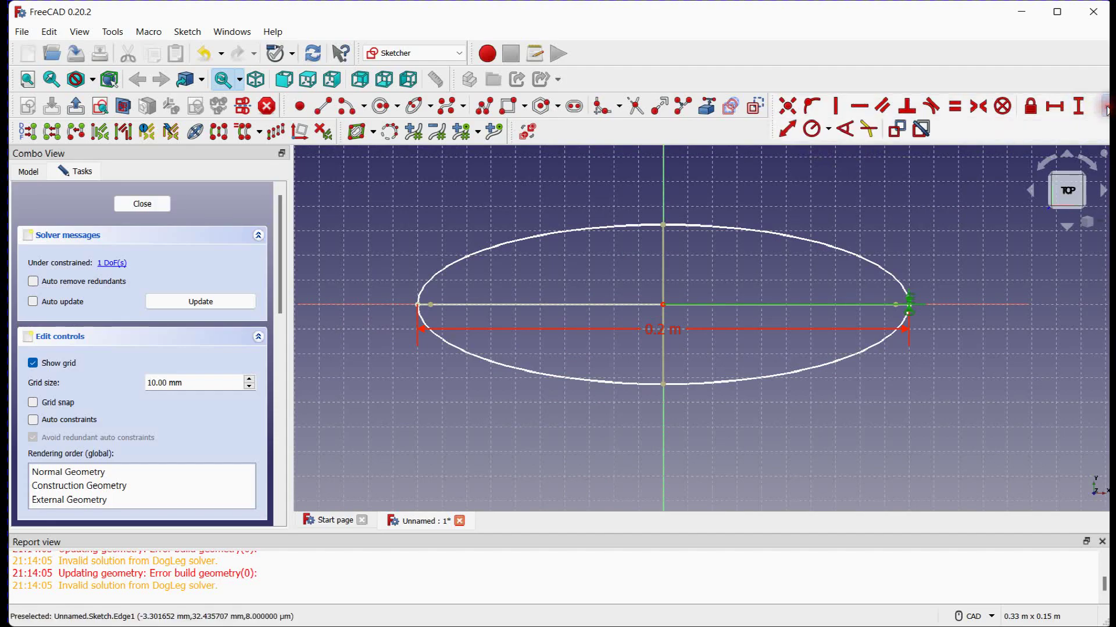
pyautogui.click(785, 129)
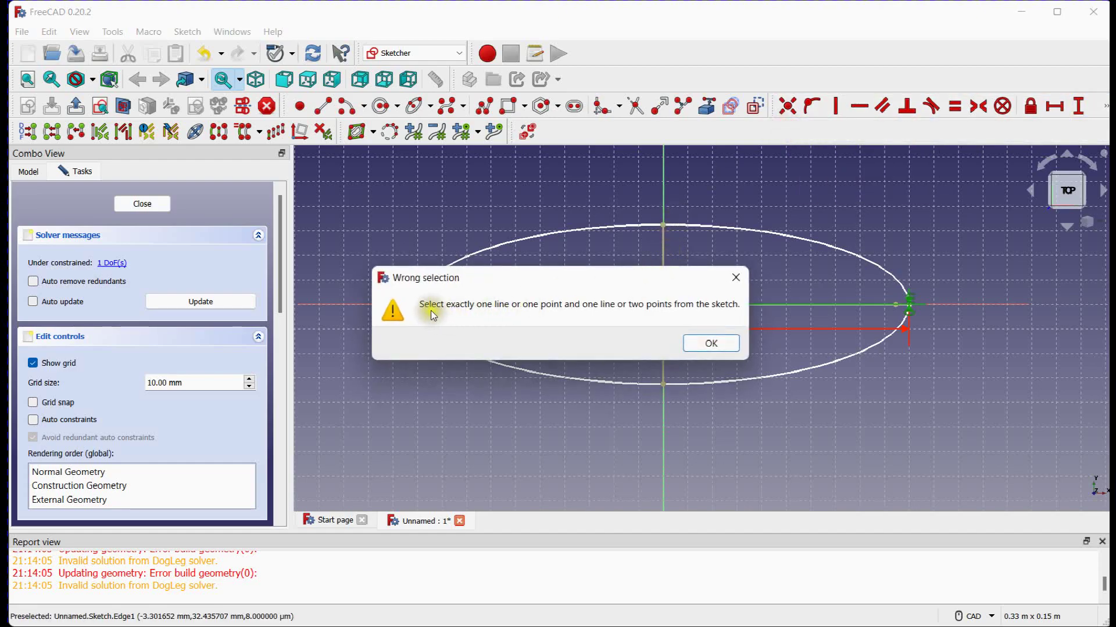
pyautogui.click(728, 345)
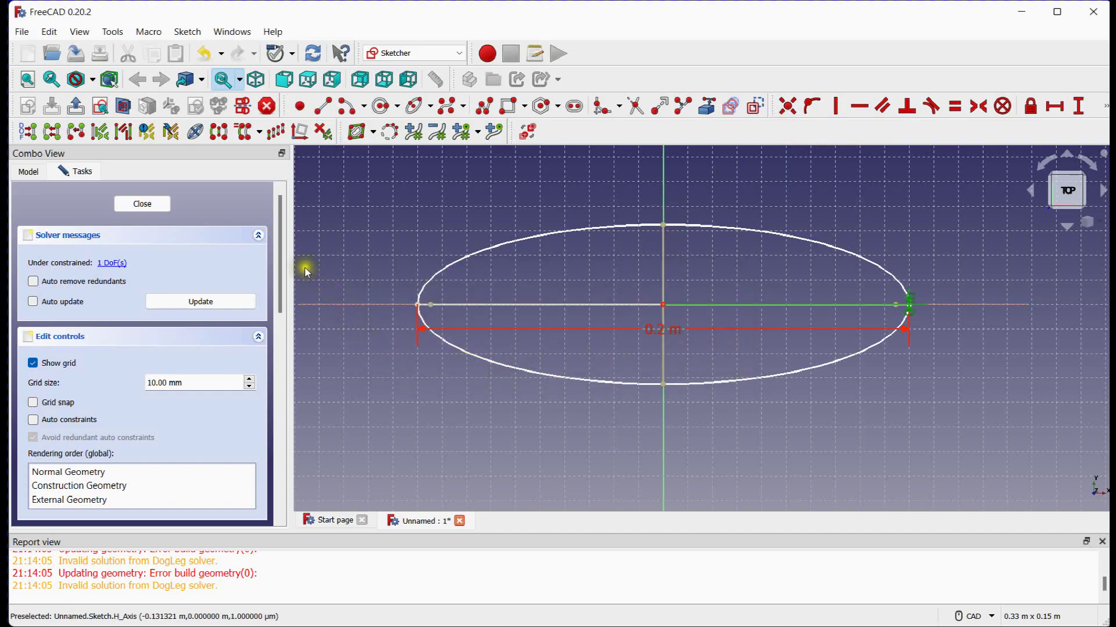
# Constrain the length of the ellipse's minor axis to 50 mm and check the solver status.
pyautogui.moveTo(277, 256); pyautogui.dragTo(302, 362)
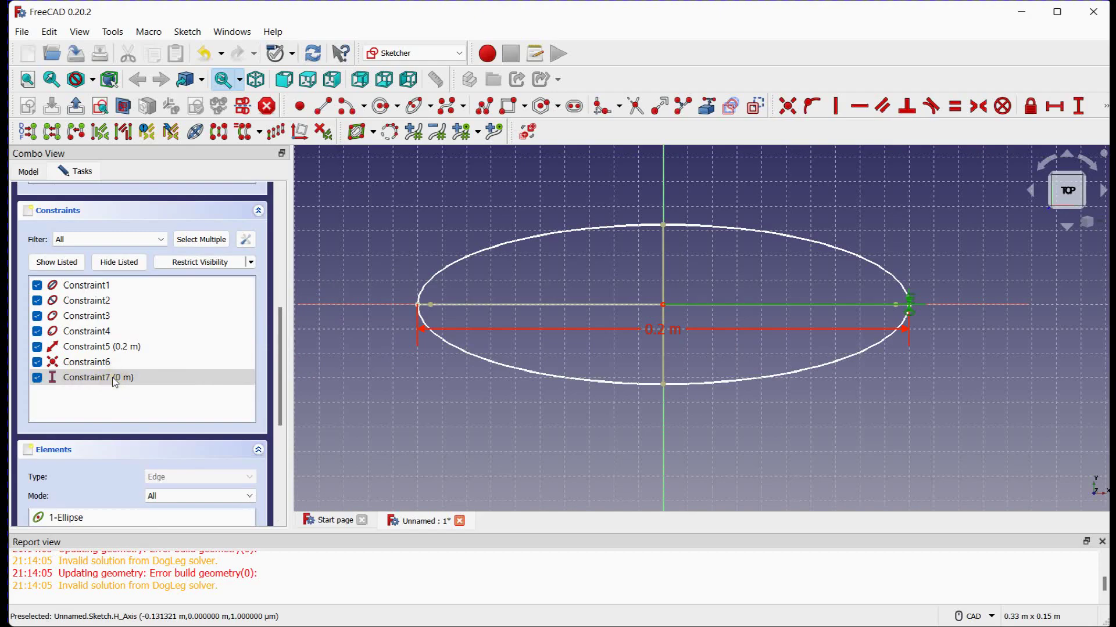
pyautogui.click(374, 368)
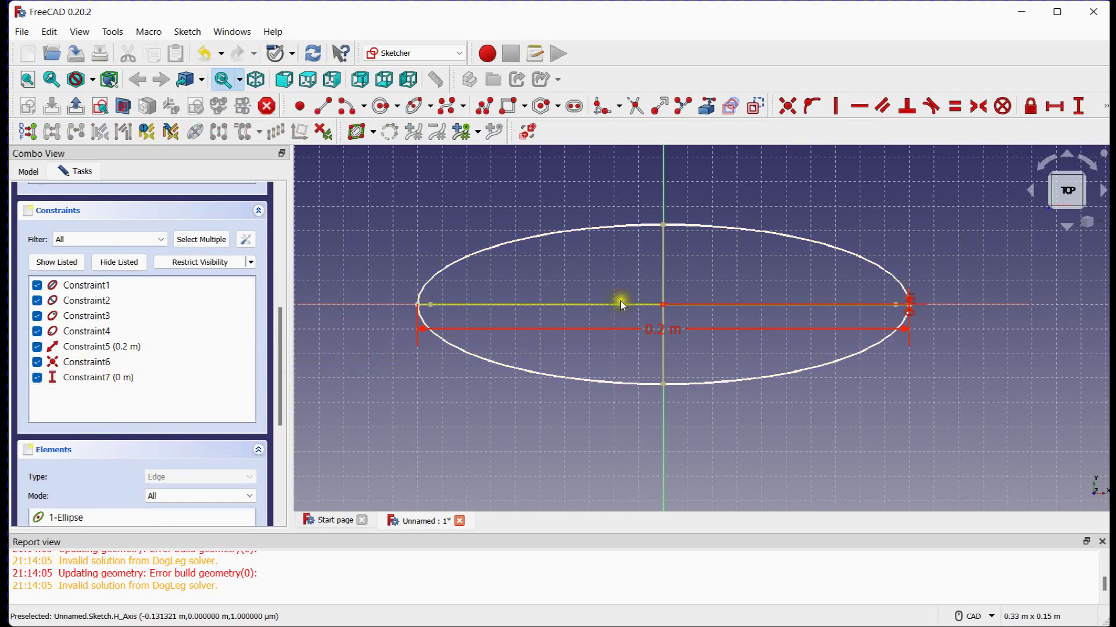
pyautogui.click(1106, 106)
pyautogui.click(789, 128)
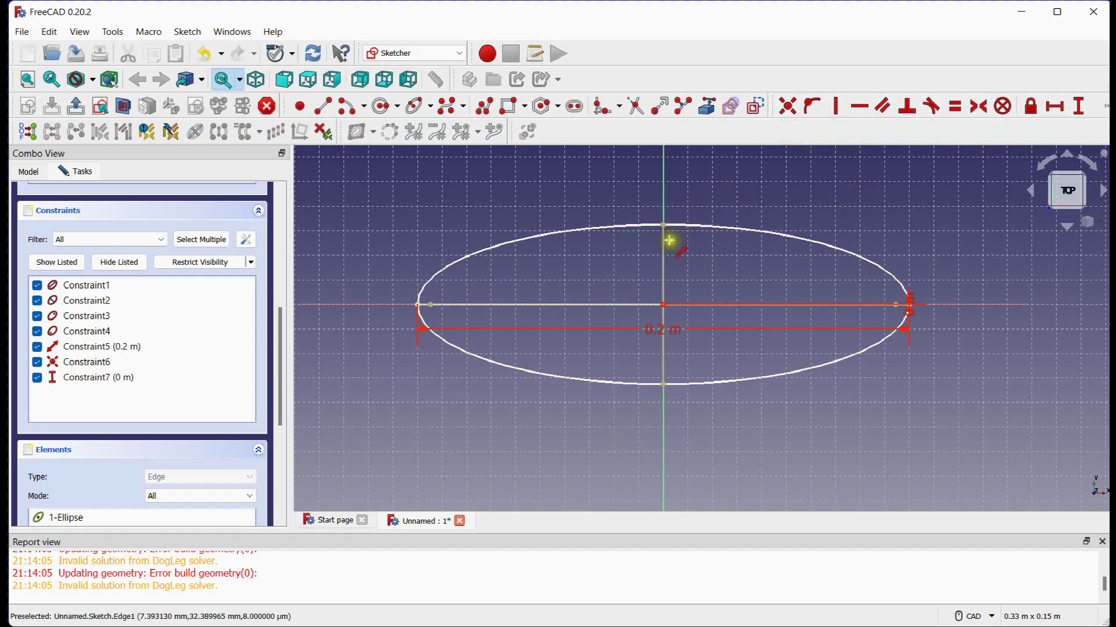
pyautogui.click(664, 241)
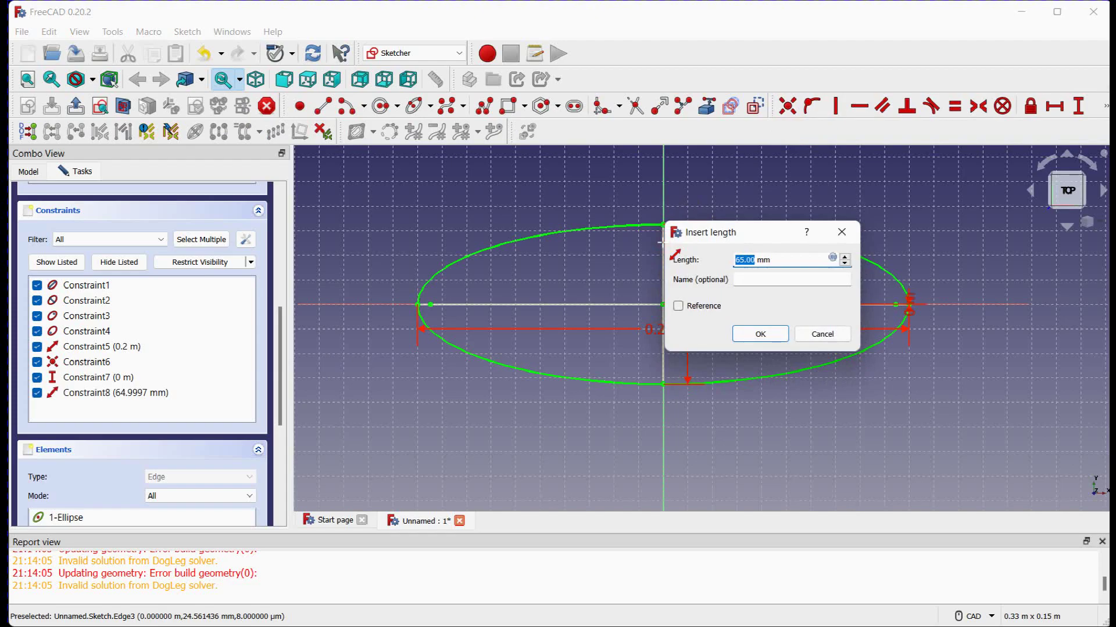
pyautogui.press('Return')
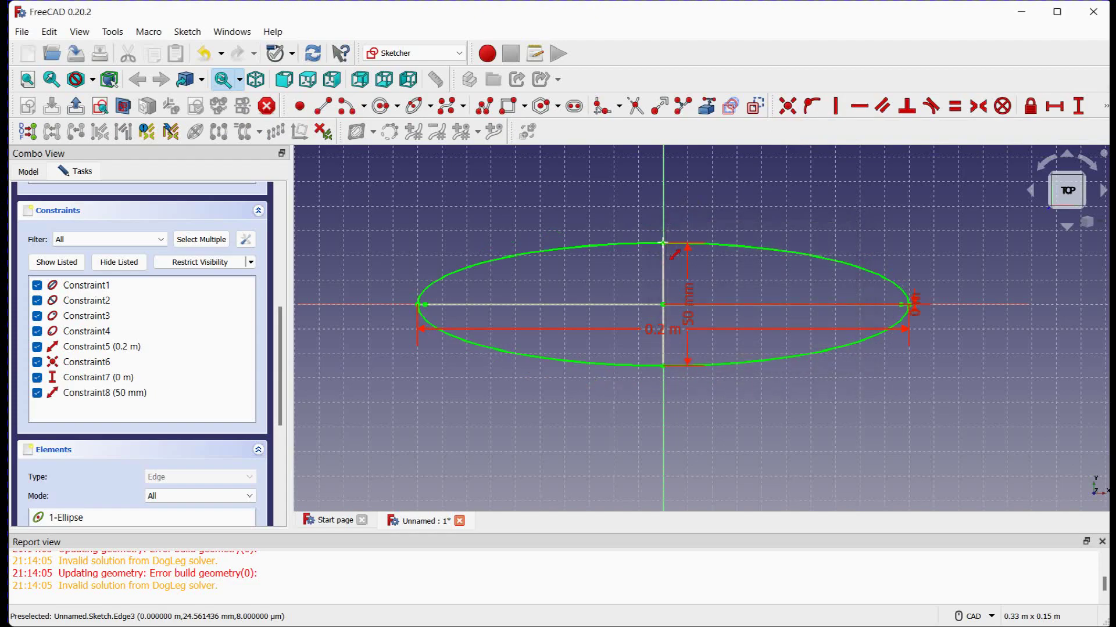
pyautogui.scroll(5, 274, 354)
pyautogui.scroll(2, 291, 240)
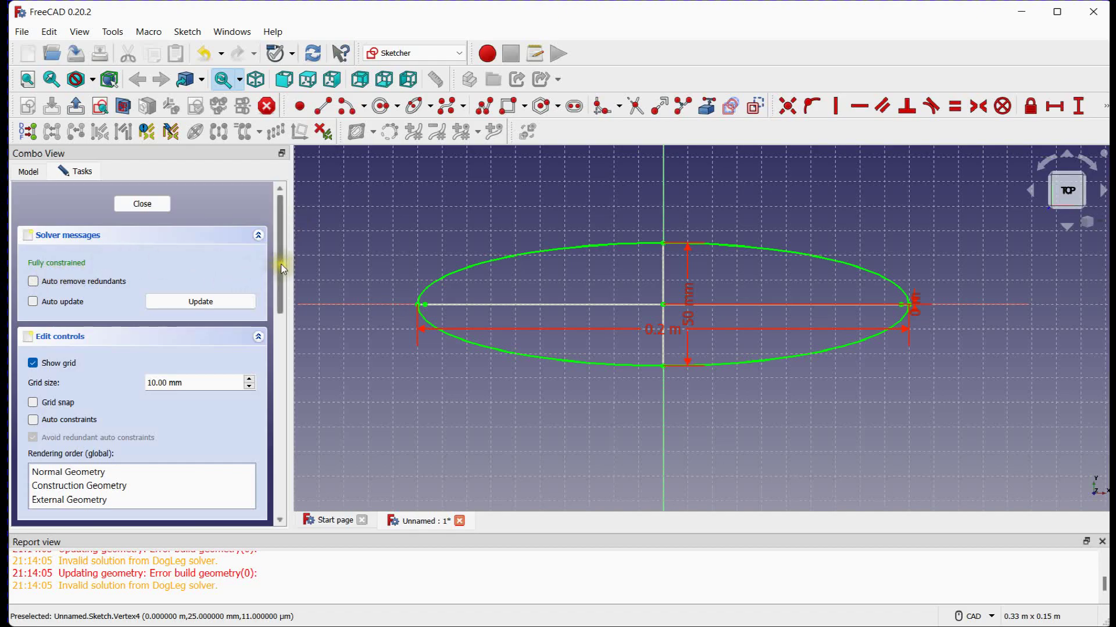
# Set the minor axis length constraint to 100 mm.
pyautogui.moveTo(283, 269); pyautogui.dragTo(296, 402)
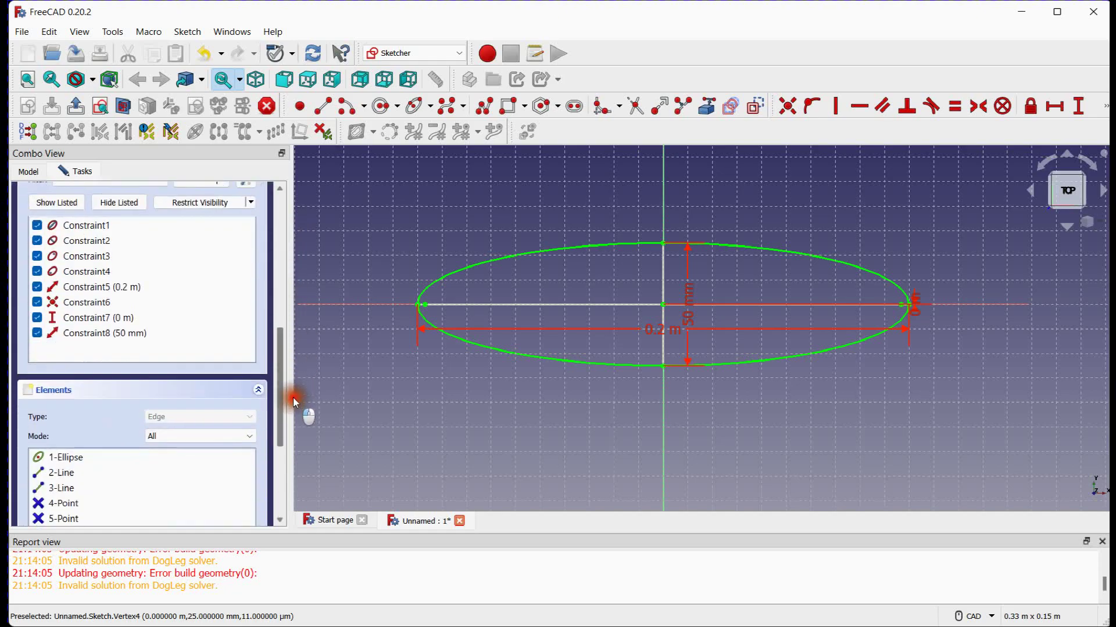
pyautogui.click(120, 331)
pyautogui.doubleClick(120, 331)
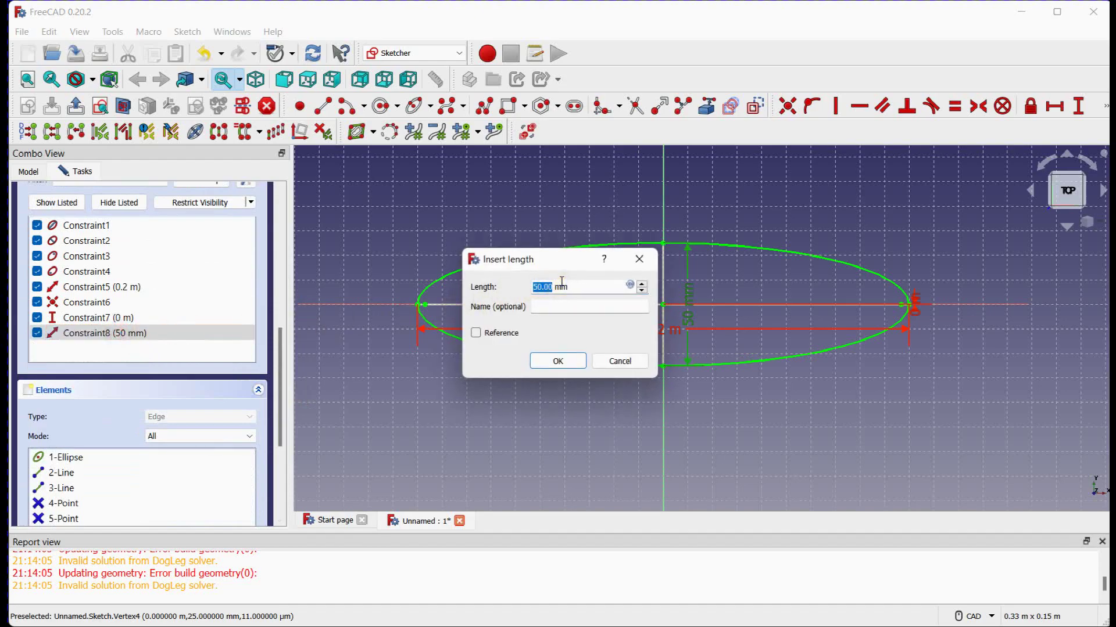
pyautogui.write('100')
pyautogui.press('Return')
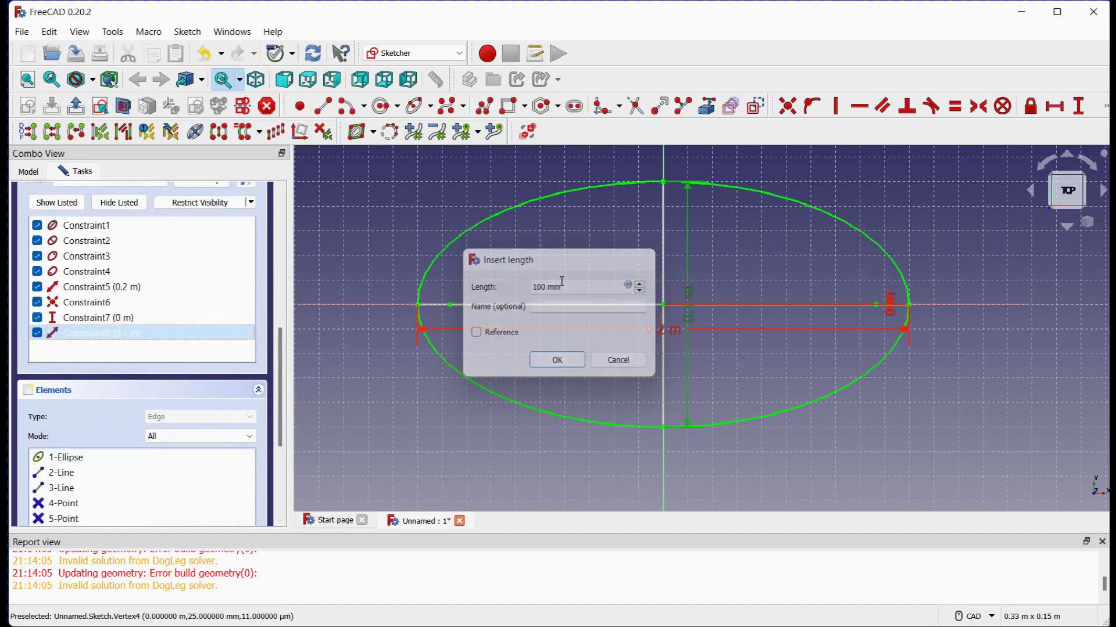
pyautogui.click(589, 256)
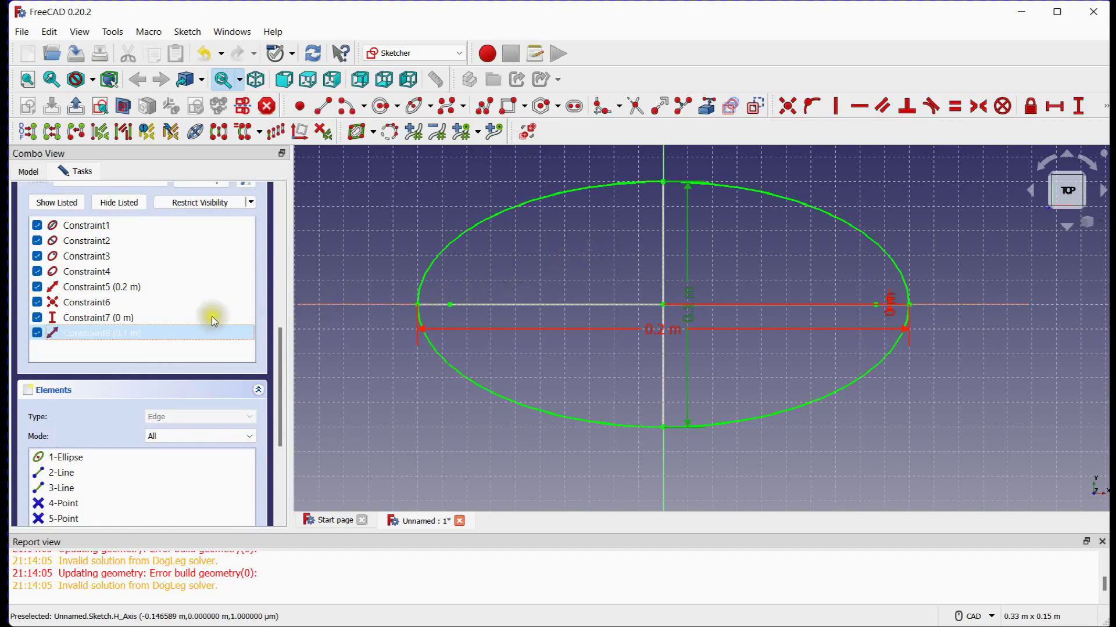
# Set the ellipse's major axis length constraint to 0.4 m.
pyautogui.keyDown('ctrl'); pyautogui.click(645, 330); pyautogui.keyUp('ctrl')
pyautogui.doubleClick(646, 331)
pyautogui.write('0.4')
pyautogui.press('Return')
pyautogui.scroll(-4, 645, 329)
pyautogui.scroll(1, 645, 328)
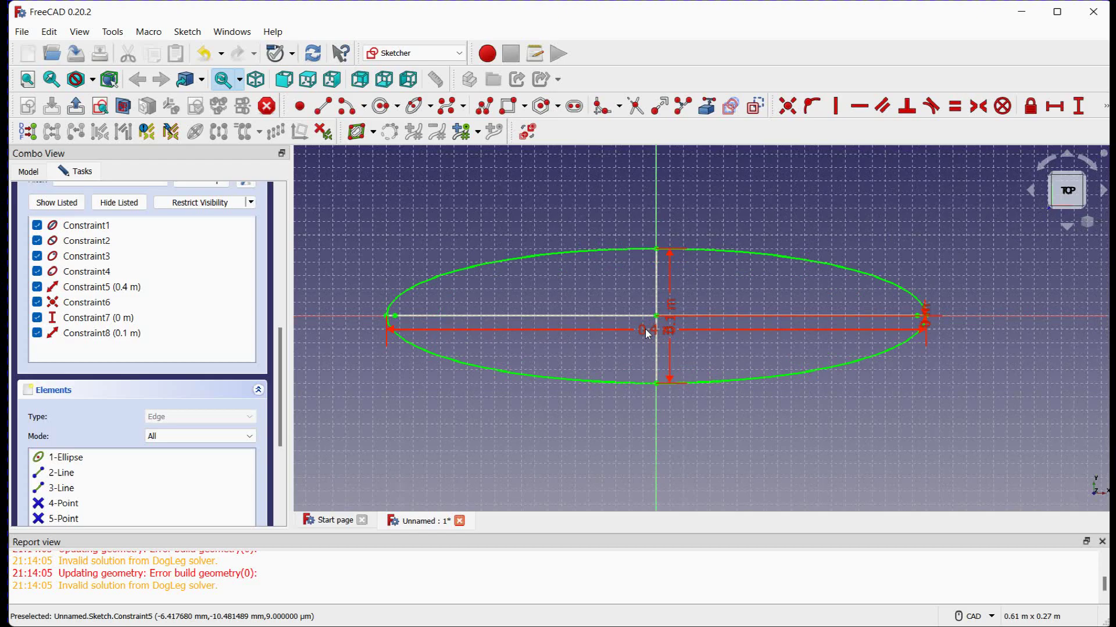
pyautogui.scroll(-3, 549, 284)
pyautogui.scroll(1, 549, 284)
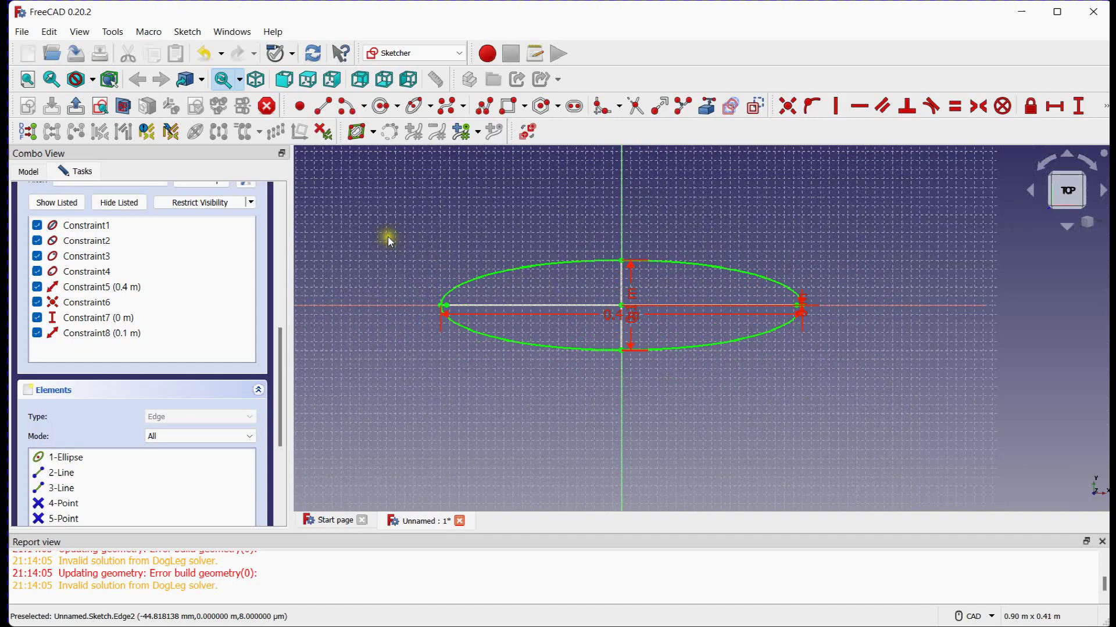
# Check the solver status and delete the whole ellipse with all its constraints from the sketch.
pyautogui.moveTo(278, 355); pyautogui.dragTo(297, 196)
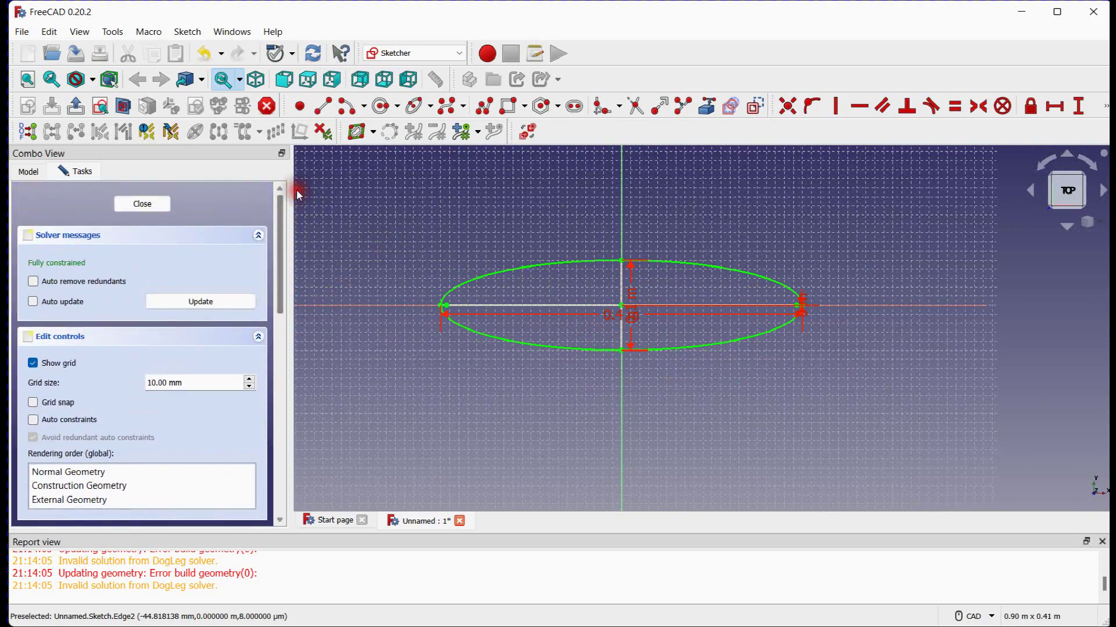
pyautogui.moveTo(382, 196)
pyautogui.mouseDown()
pyautogui.moveTo(488, 274)
pyautogui.moveTo(828, 405)
pyautogui.moveTo(889, 406)
pyautogui.mouseUp()
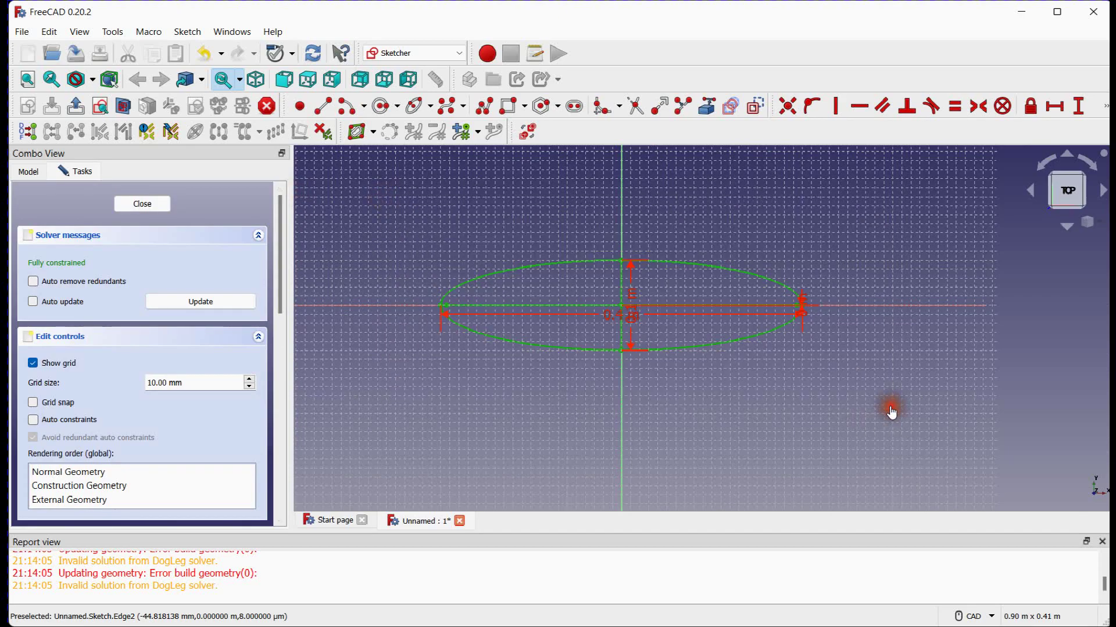
pyautogui.press('Delete')
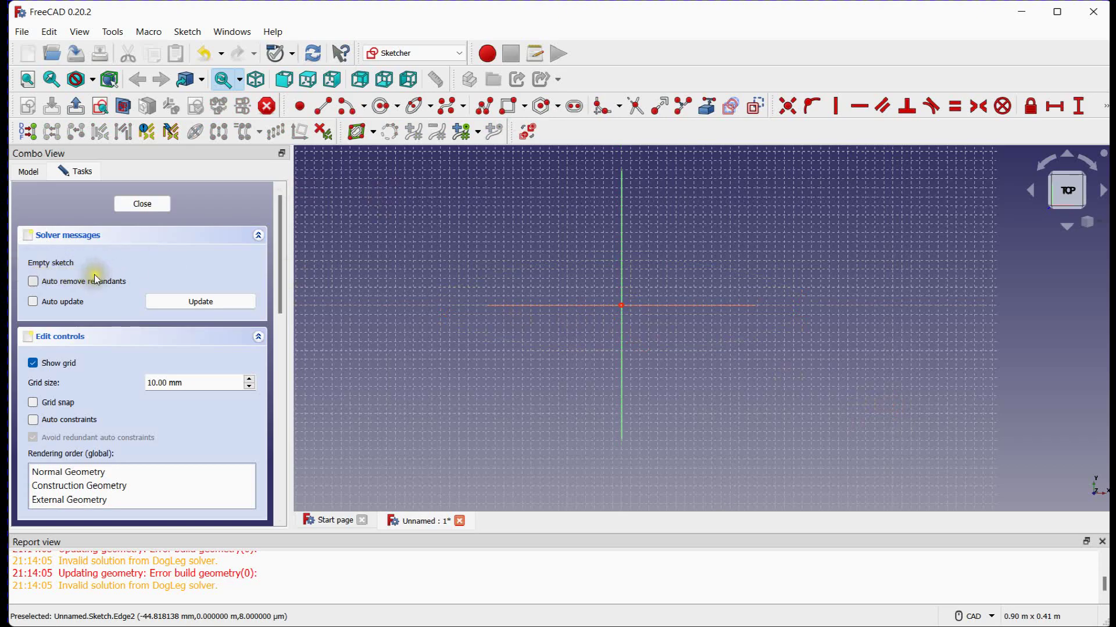
# Draw a nearly horizontal ellipse by periapsis, apoapsis and minor radius across the vertical axis, major axis about 258 mm, minor radius about 48 mm.
pyautogui.scroll(5, 636, 255)
pyautogui.scroll(1, 633, 252)
pyautogui.scroll(-3, 619, 292)
pyautogui.moveTo(620, 293); pyautogui.dragTo(628, 234, button='middle')
pyautogui.scroll(-1, 627, 235)
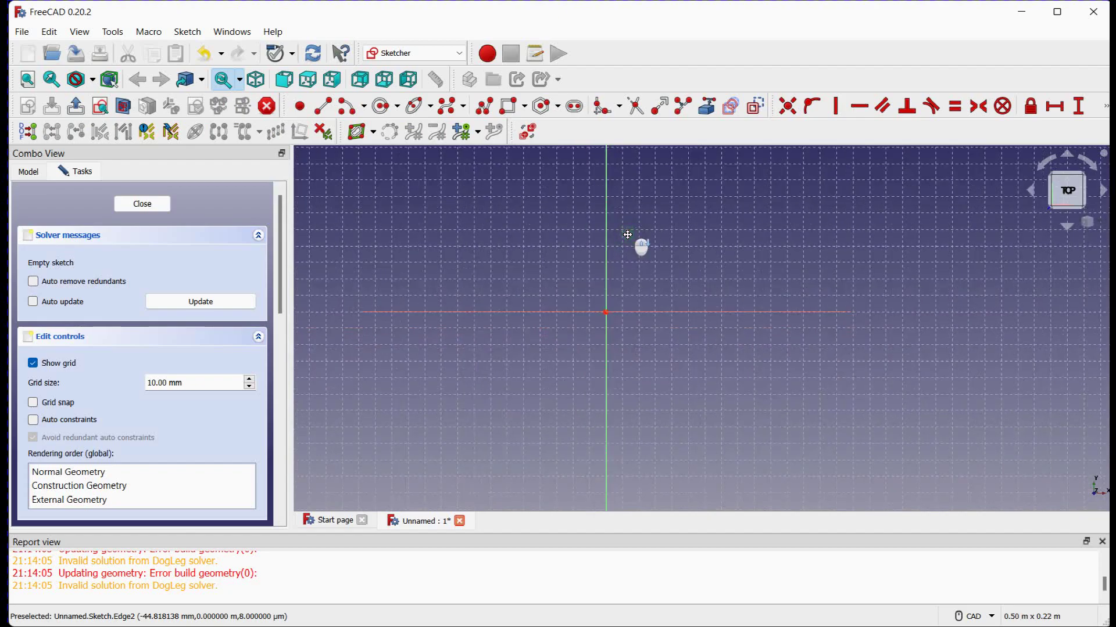
pyautogui.click(431, 107)
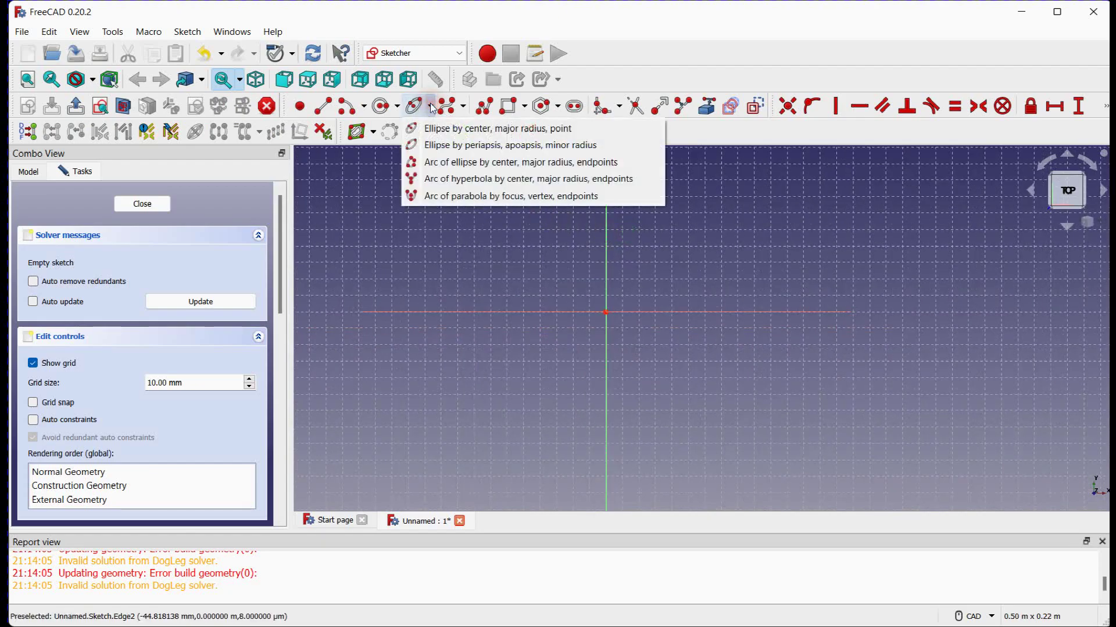
pyautogui.click(445, 148)
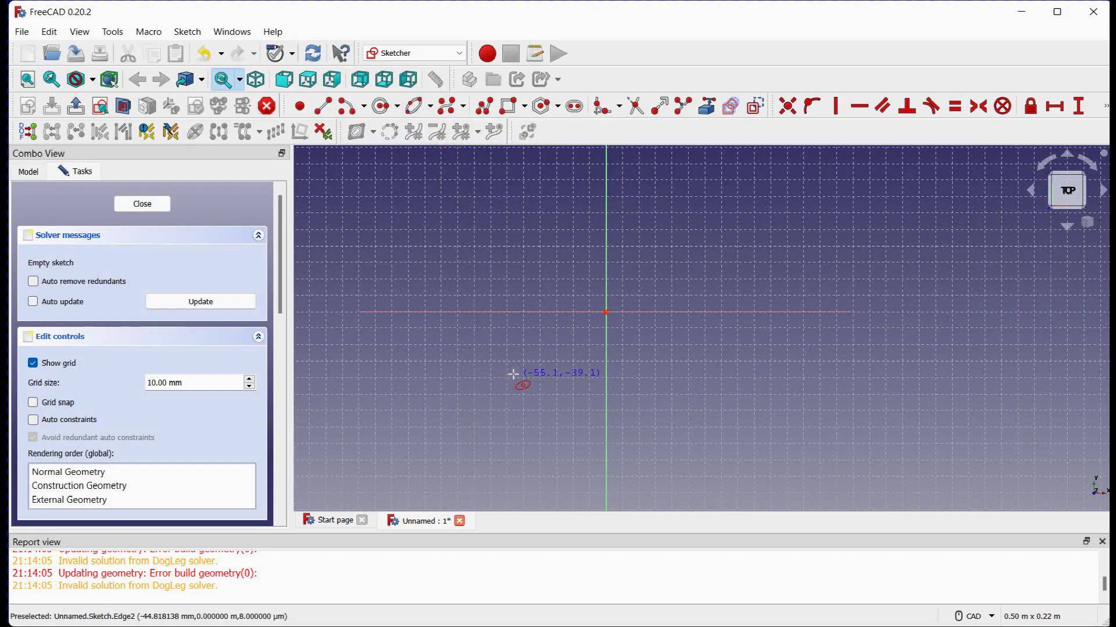
pyautogui.scroll(-2, 567, 328)
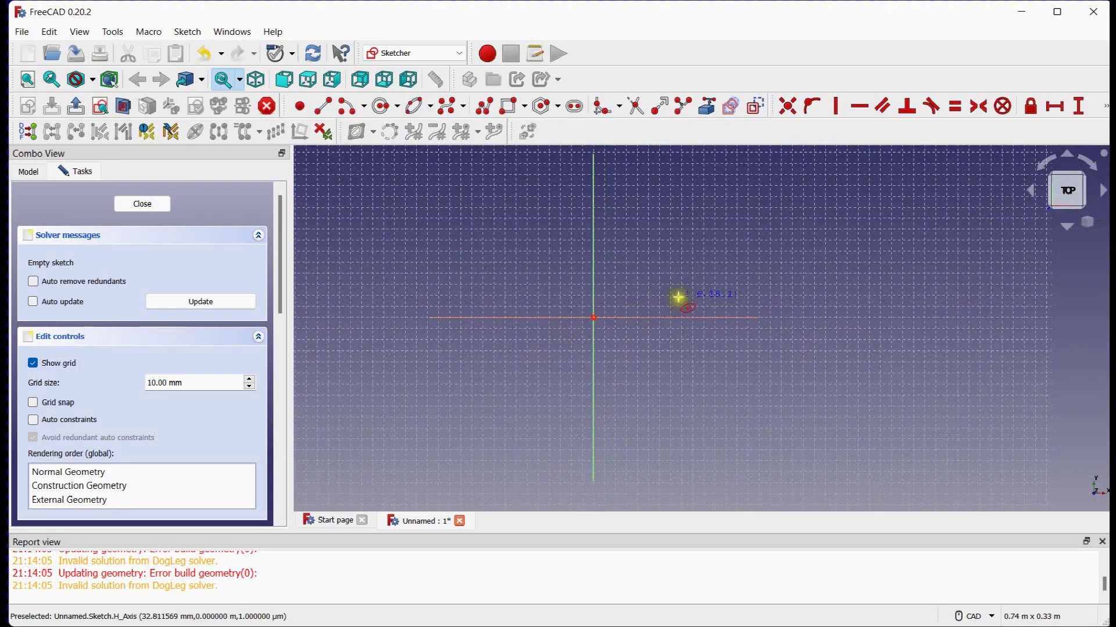
pyautogui.click(759, 318)
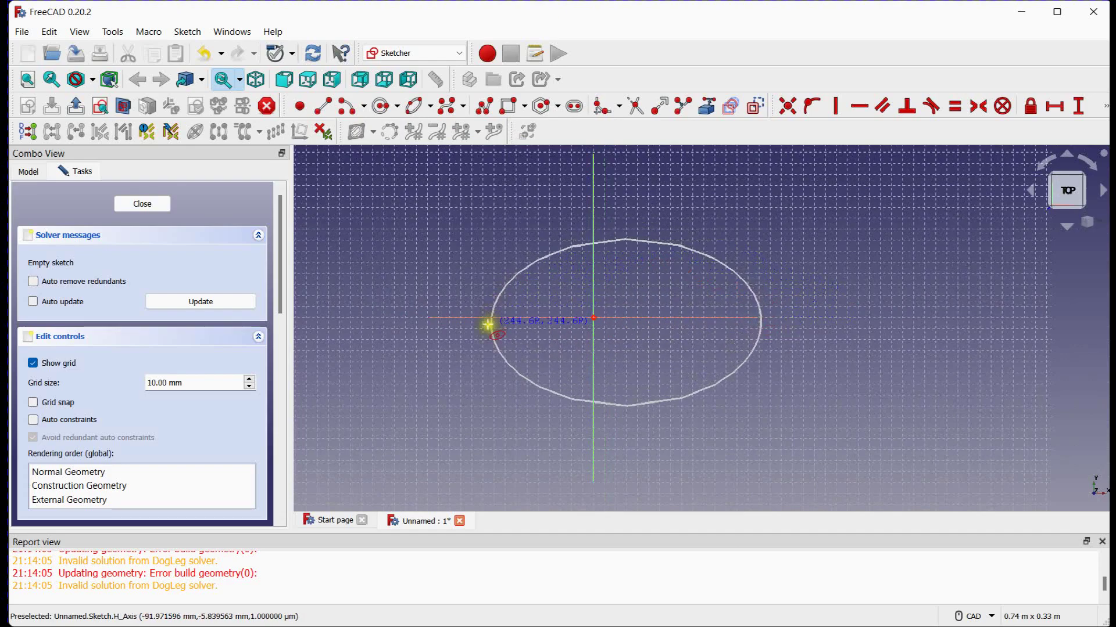
pyautogui.click(476, 318)
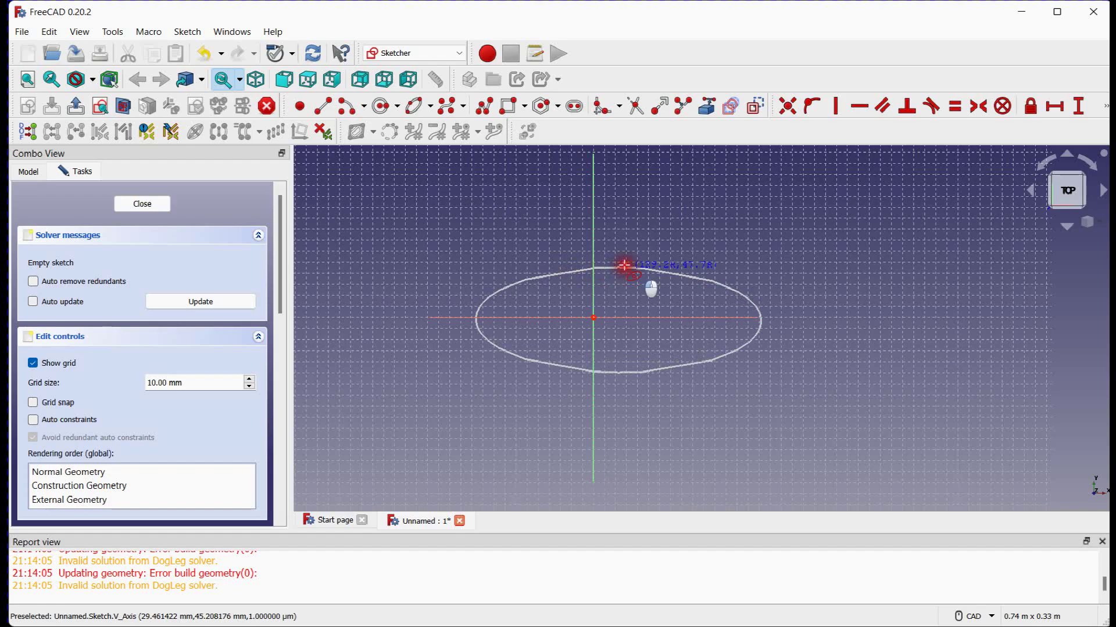
pyautogui.click(625, 266)
# Examine the new ellipse's degrees of freedom, its constraints and its listed elements, including the ellipse and the focus points.
pyautogui.scroll(4, 585, 372)
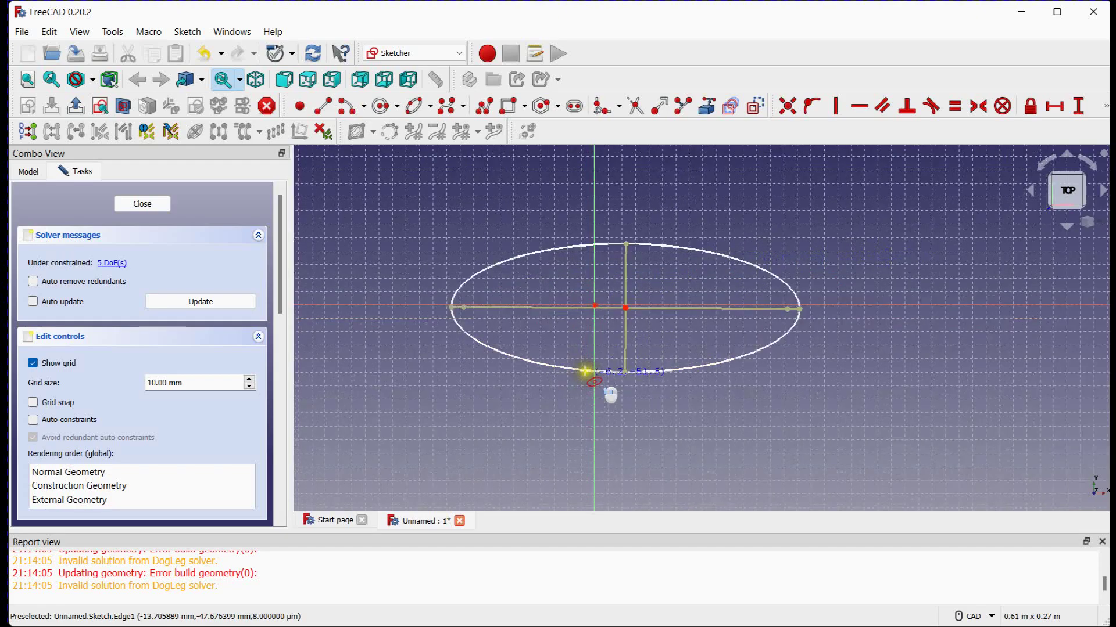
pyautogui.scroll(-2, 627, 329)
pyautogui.moveTo(628, 329); pyautogui.dragTo(624, 340, button='middle')
pyautogui.moveTo(625, 363); pyautogui.dragTo(613, 373, button='middle')
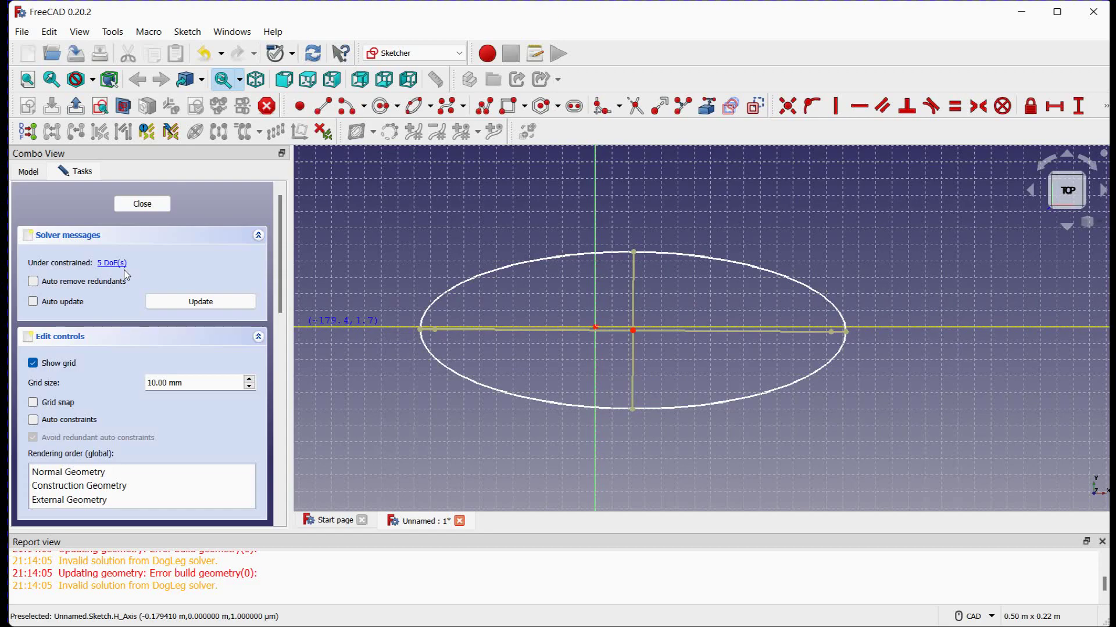
pyautogui.moveTo(278, 291); pyautogui.dragTo(285, 377)
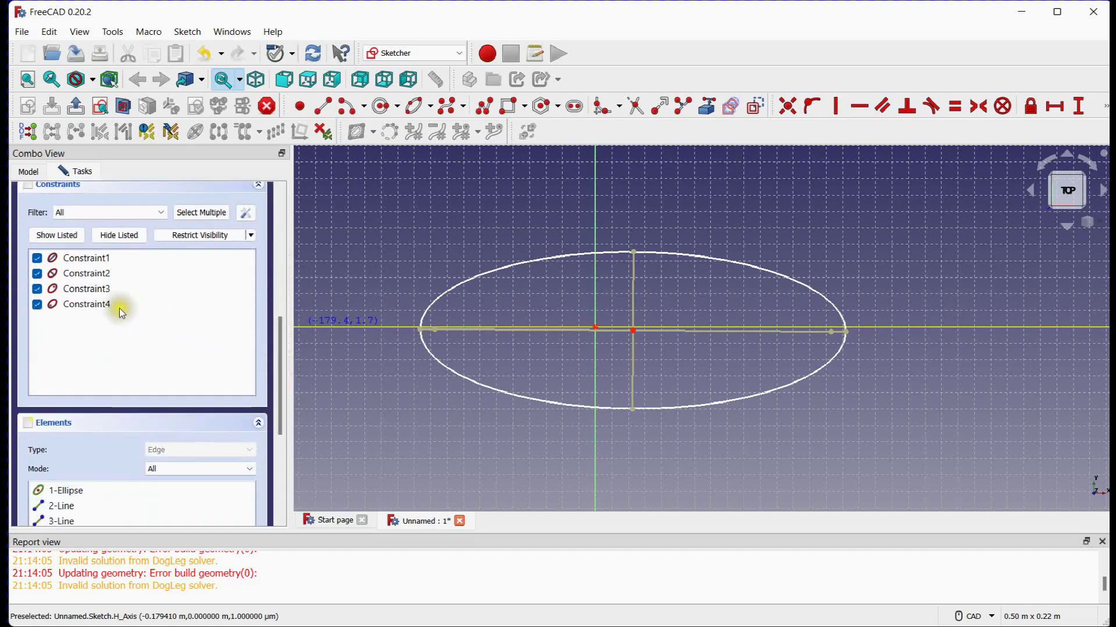
pyautogui.moveTo(275, 325); pyautogui.dragTo(281, 399)
pyautogui.click(87, 359)
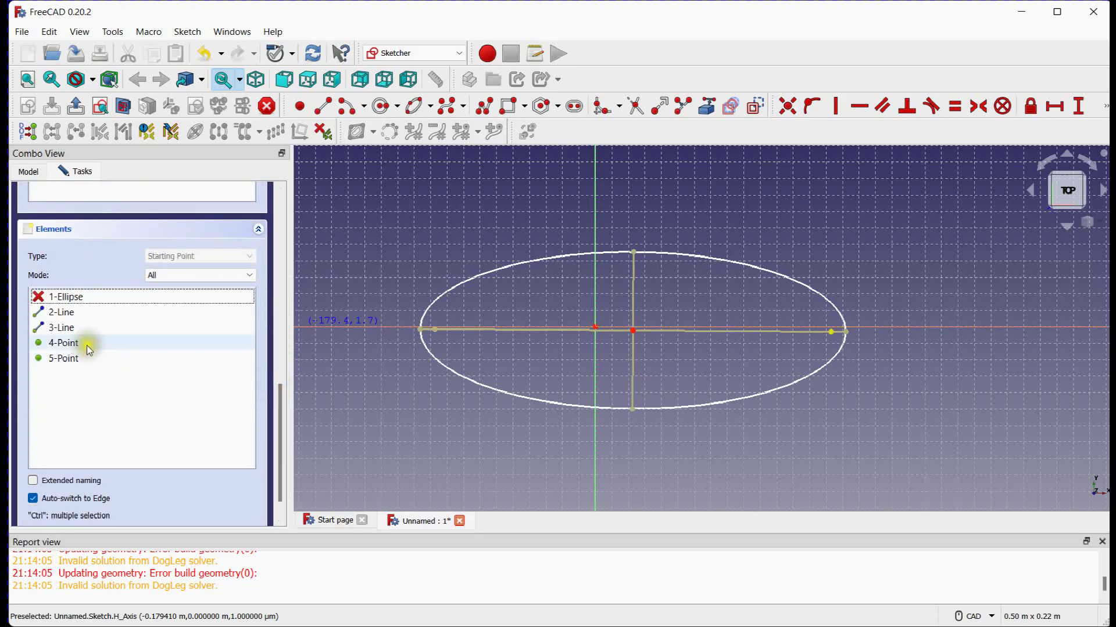
pyautogui.click(90, 296)
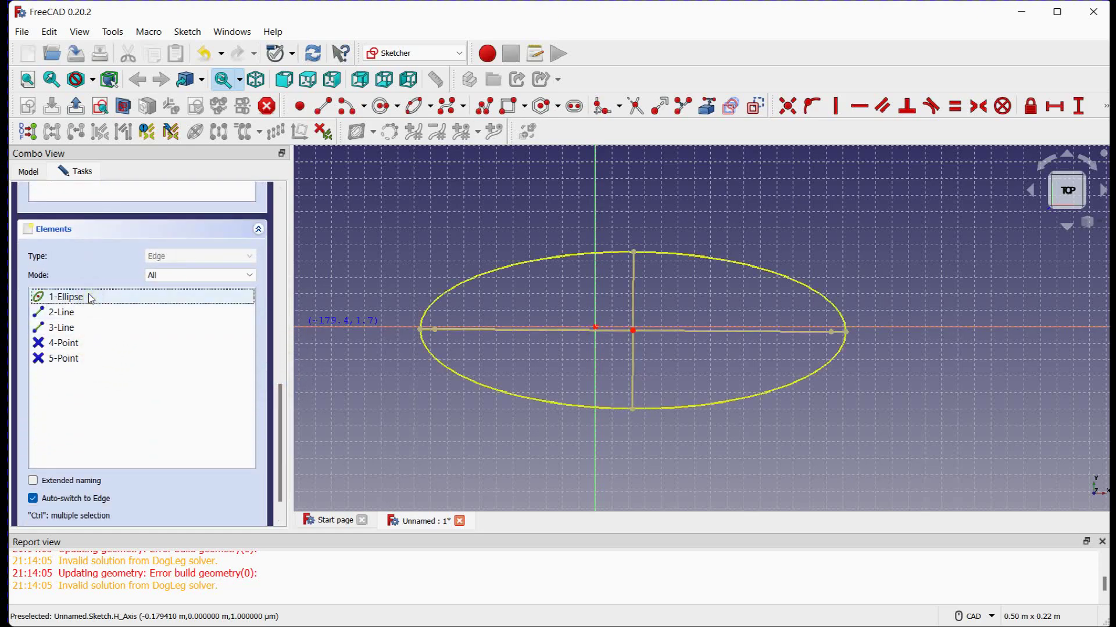
# Move the ellipse by its center up and to the right of the origin, and constrain its major axis length to 0.2 m.
pyautogui.moveTo(507, 236); pyautogui.dragTo(478, 237, button='middle')
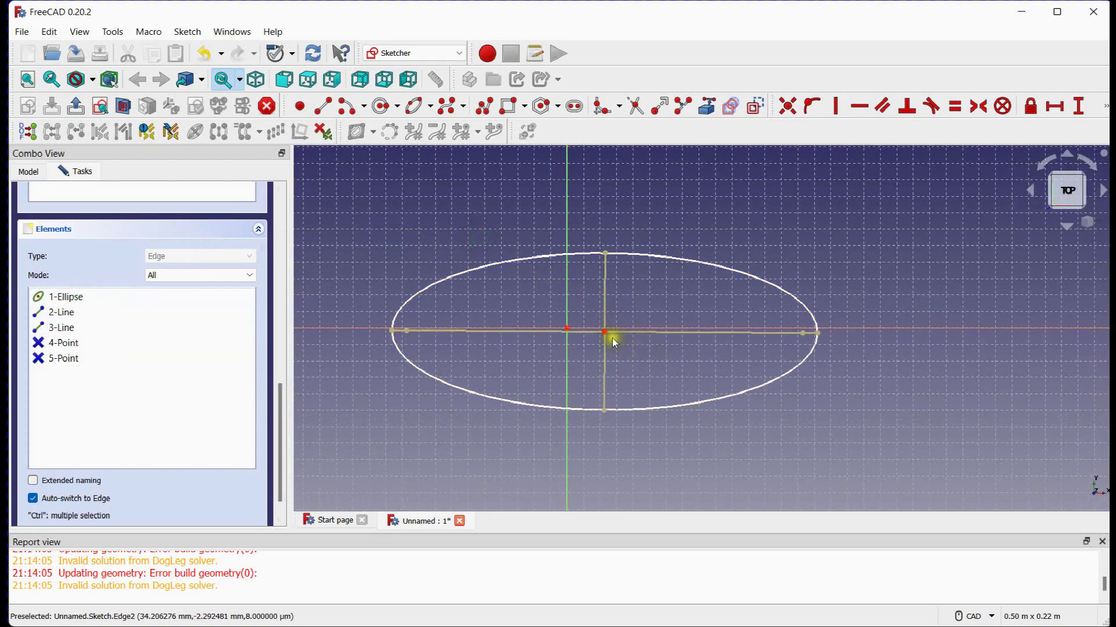
pyautogui.moveTo(611, 331)
pyautogui.mouseDown()
pyautogui.moveTo(662, 302)
pyautogui.moveTo(701, 237)
pyautogui.mouseUp()
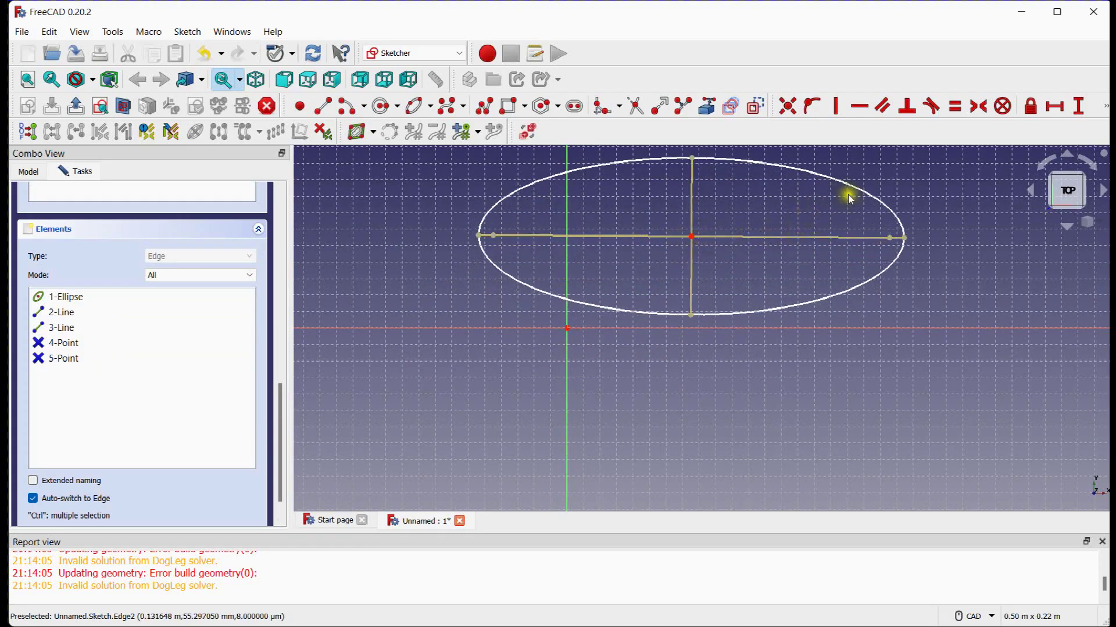
pyautogui.click(1106, 107)
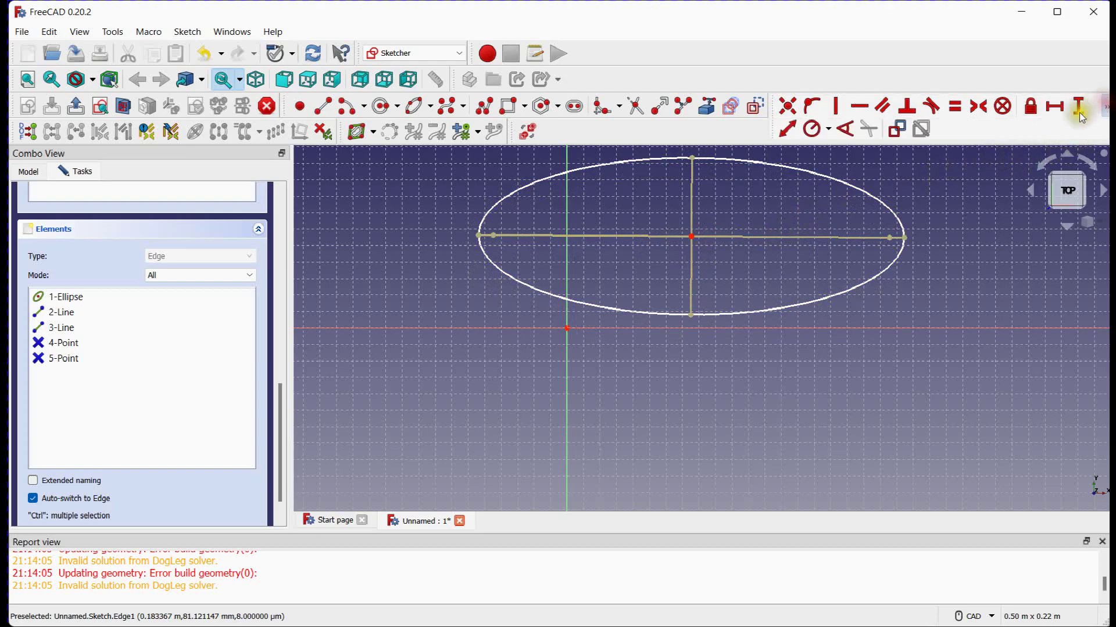
pyautogui.click(789, 129)
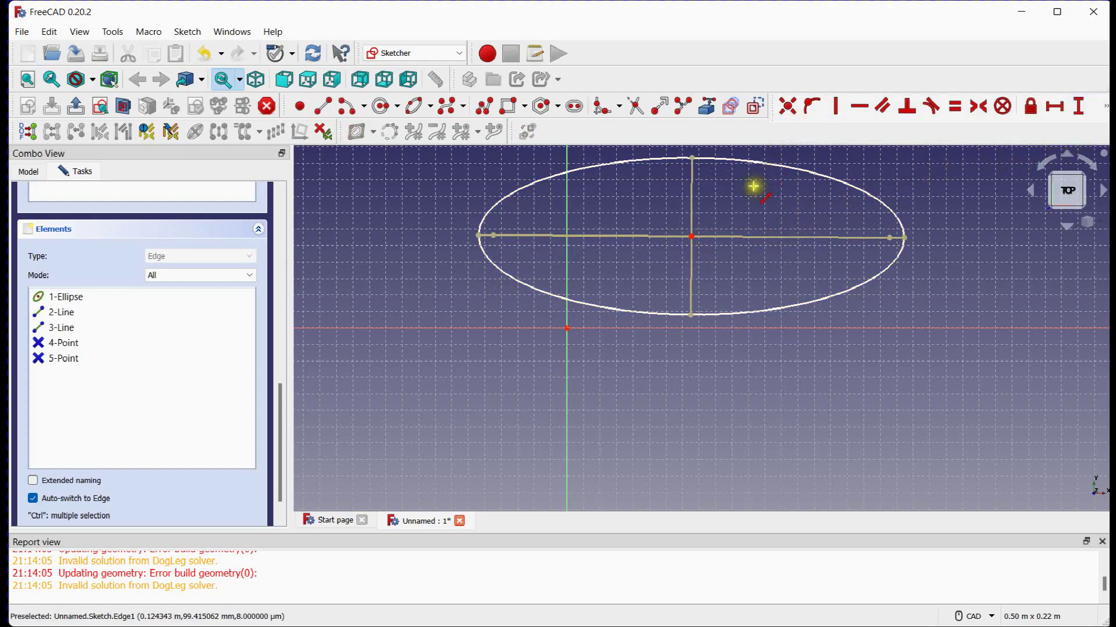
pyautogui.click(725, 236)
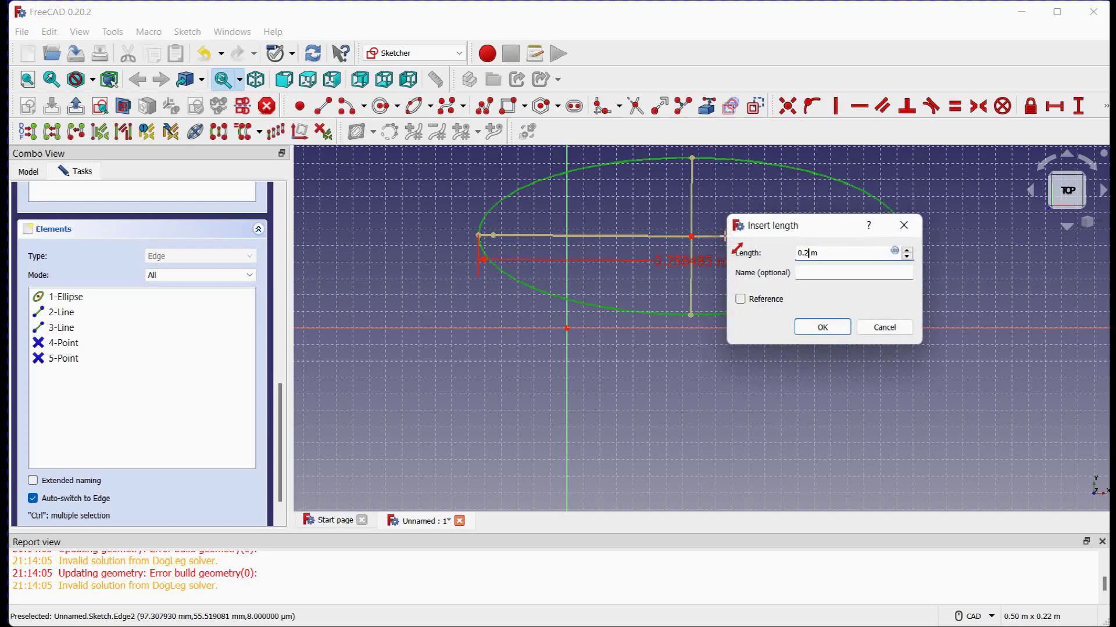
pyautogui.press('Return')
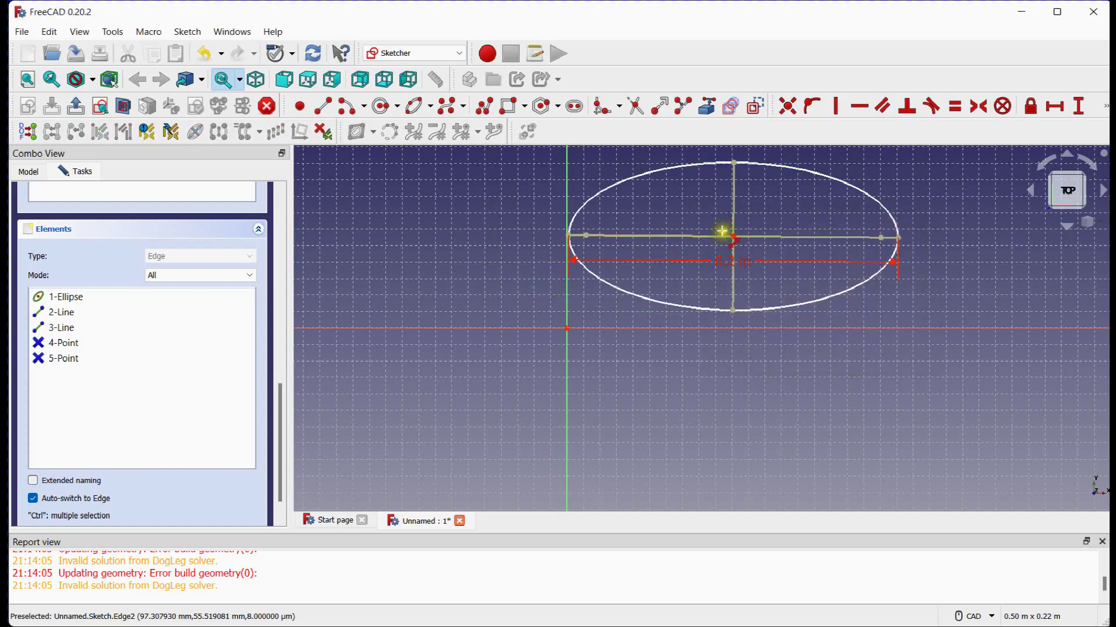
# Constrain the length of the ellipse's minor axis to 0.1 m.
pyautogui.click(733, 197)
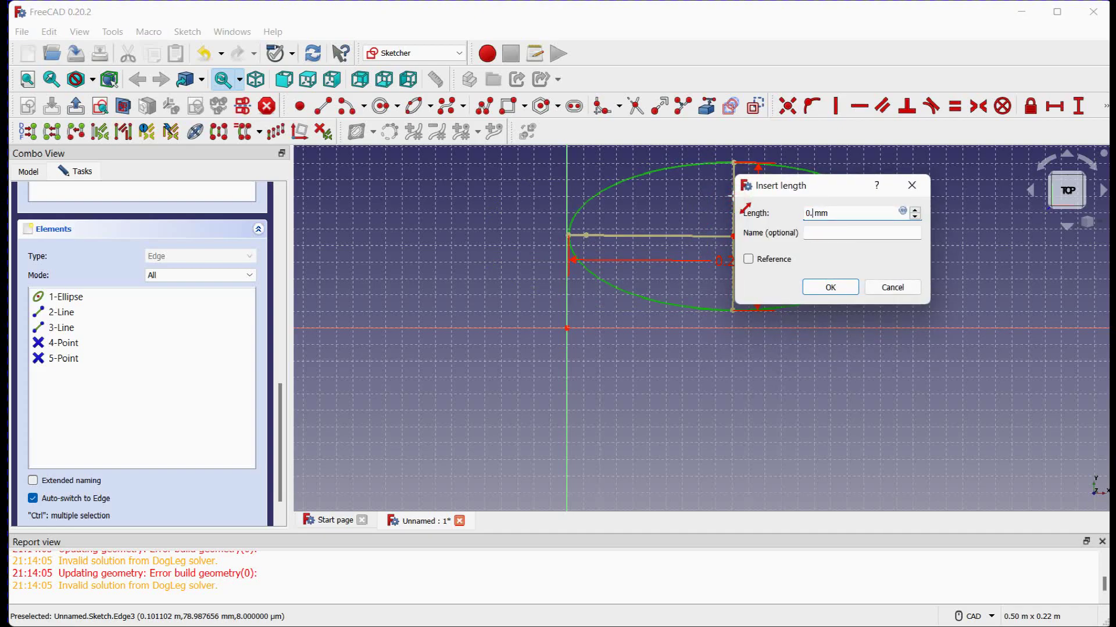
pyautogui.press('Return')
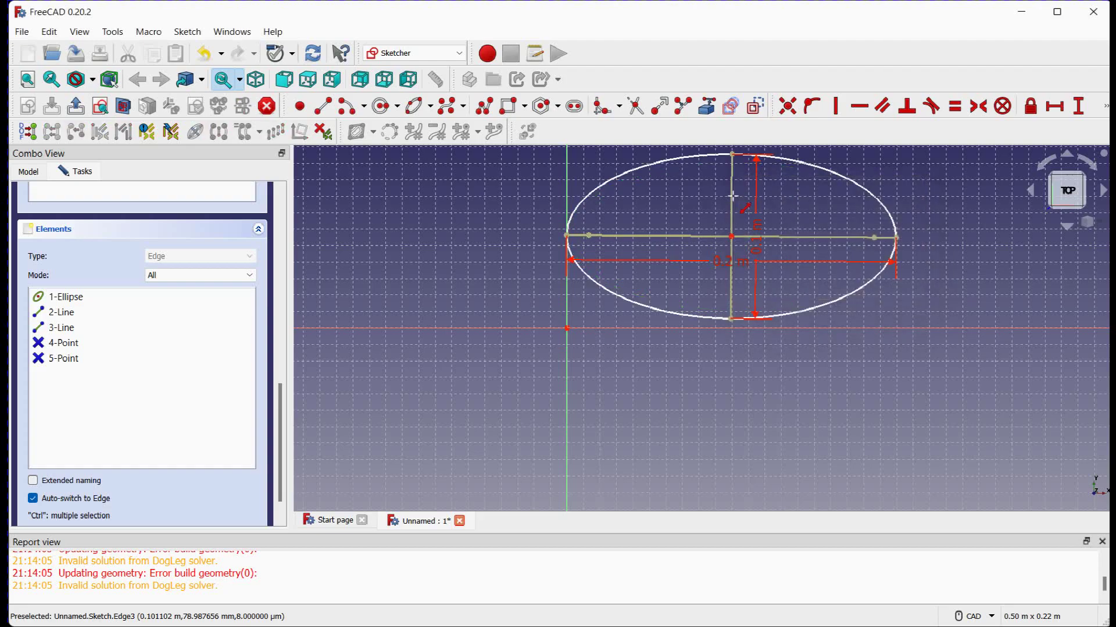
pyautogui.scroll(-3, 733, 196)
pyautogui.scroll(2, 733, 197)
pyautogui.moveTo(732, 197); pyautogui.dragTo(674, 299, button='middle')
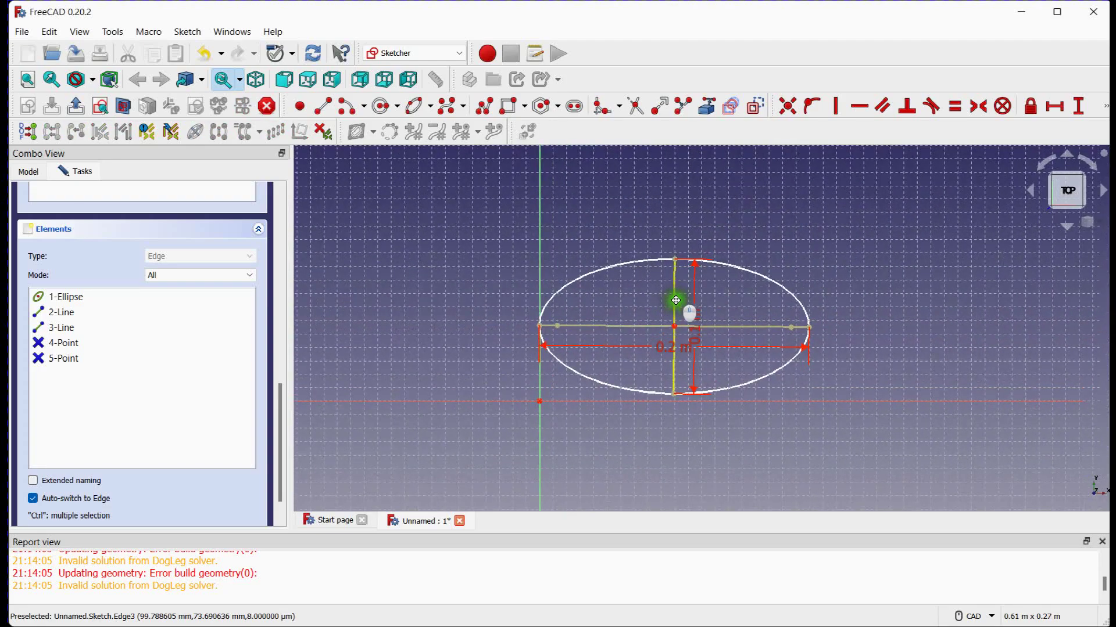
# Test the ellipse's remaining degrees of freedom by tilting it at its major axis endpoint and moving the whole ellipse.
pyautogui.moveTo(279, 406); pyautogui.dragTo(282, 183)
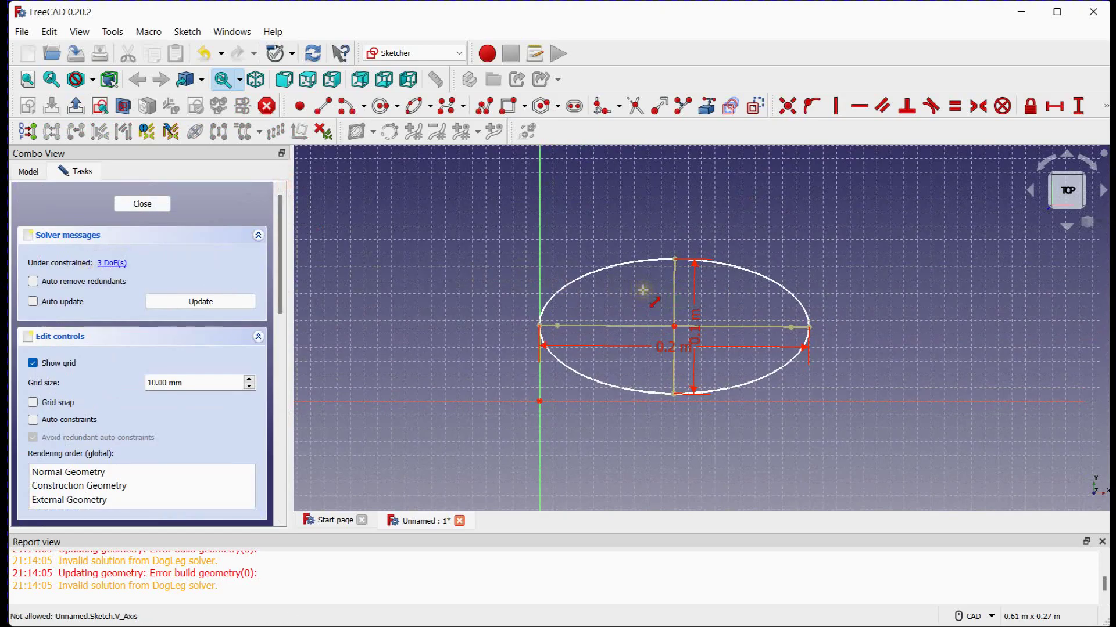
pyautogui.moveTo(619, 298); pyautogui.dragTo(669, 266, button='middle')
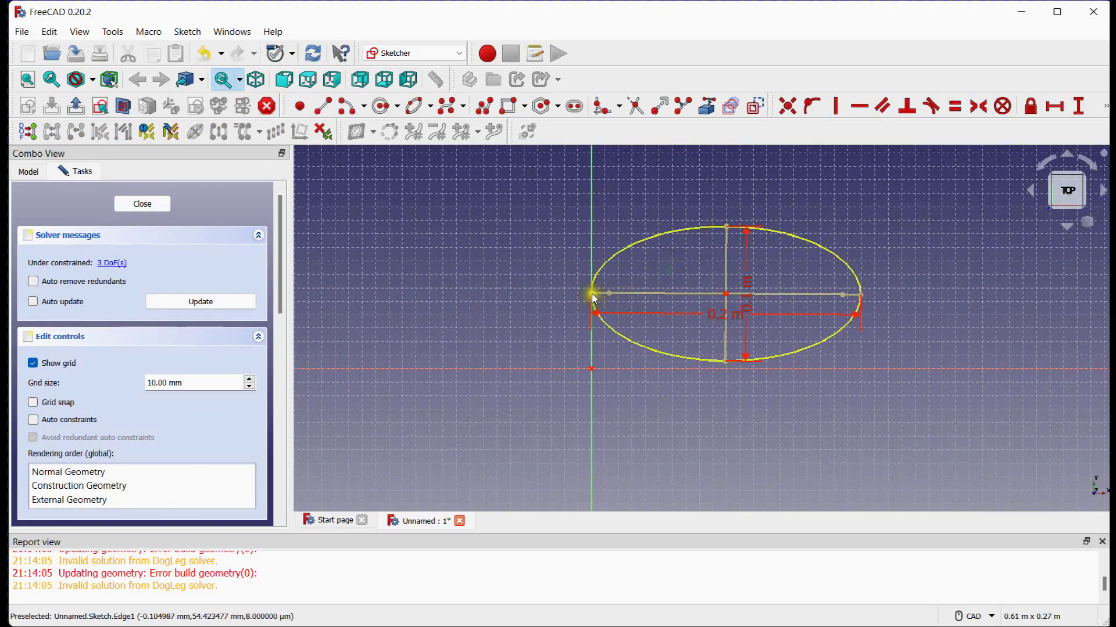
pyautogui.moveTo(589, 294); pyautogui.dragTo(543, 257)
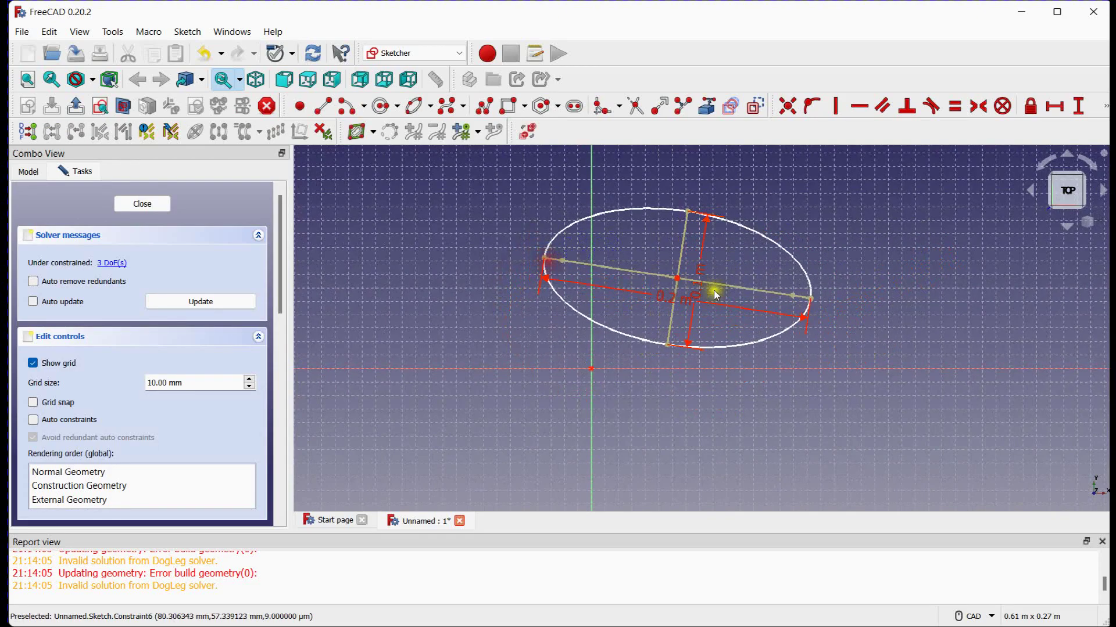
pyautogui.moveTo(737, 290); pyautogui.dragTo(753, 271)
pyautogui.click(753, 232)
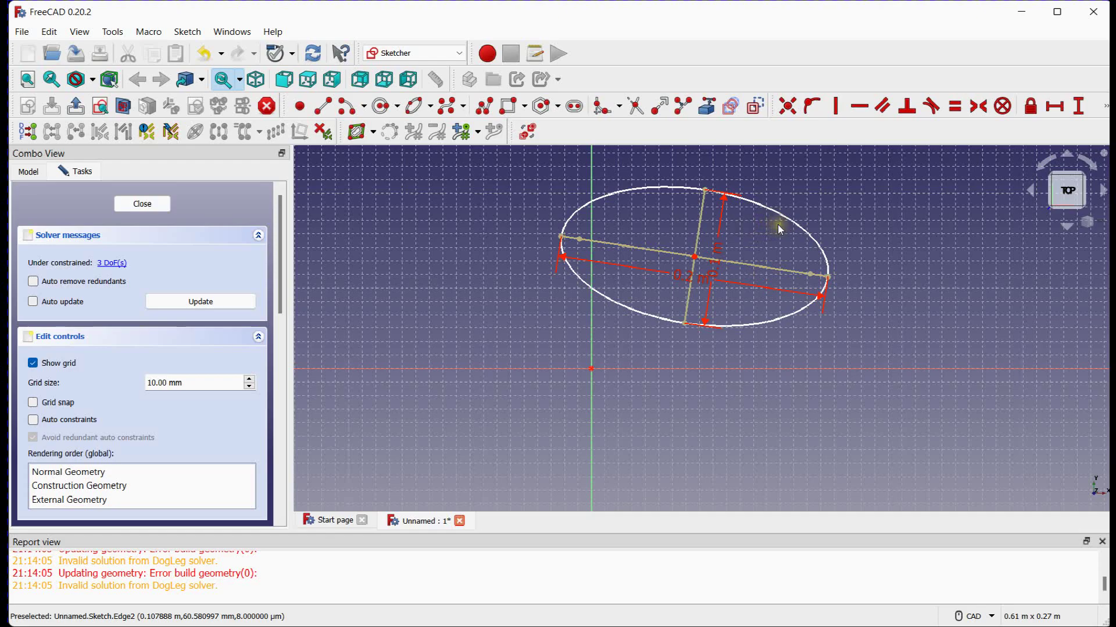
# Constrain the ellipse's center coincident with the origin, and rotate the ellipse around it to test the remaining freedom.
pyautogui.click(779, 111)
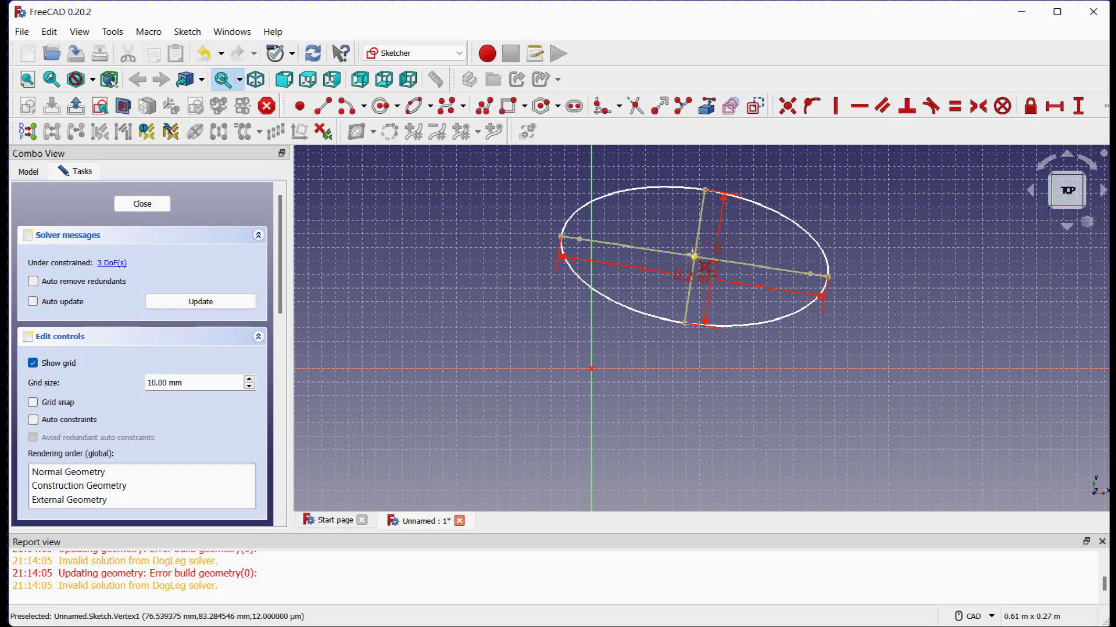
pyautogui.click(694, 256)
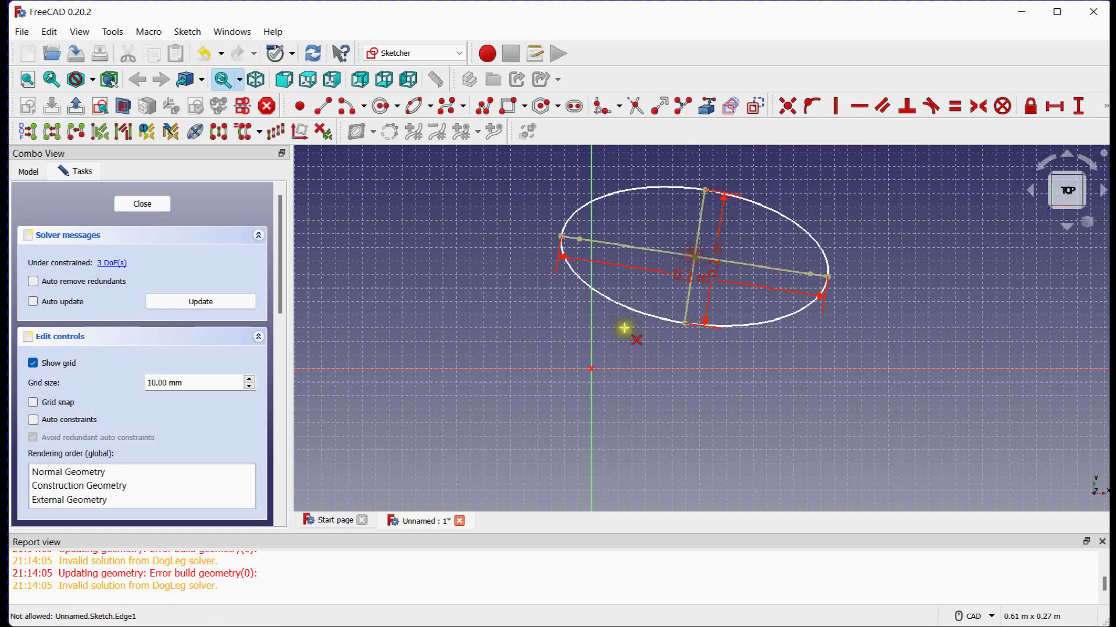
pyautogui.click(590, 368)
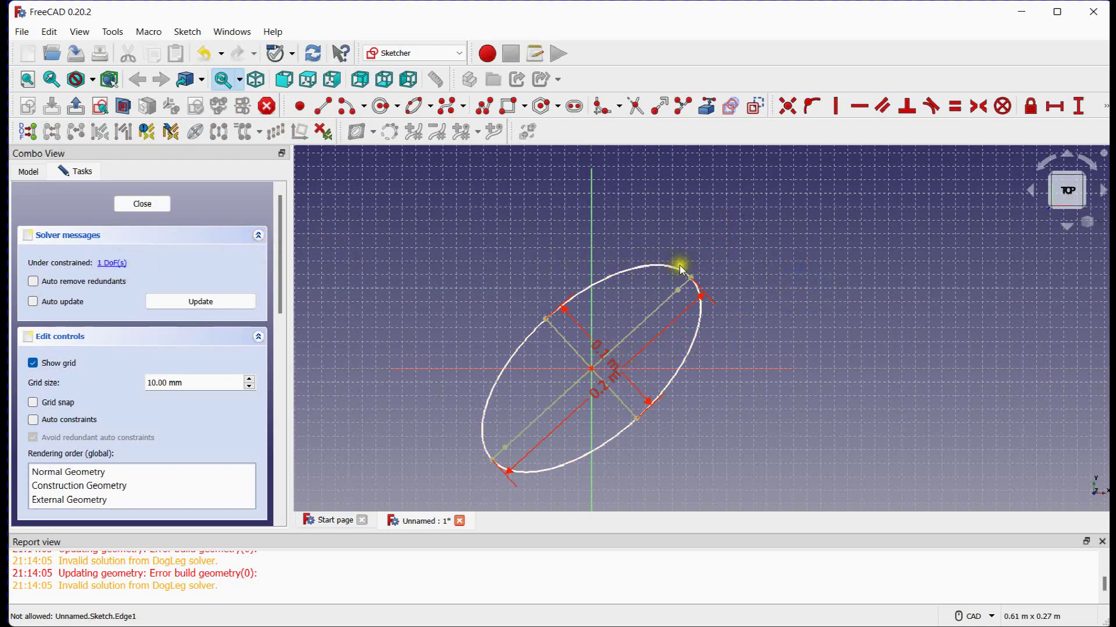
pyautogui.moveTo(679, 270); pyautogui.dragTo(742, 354)
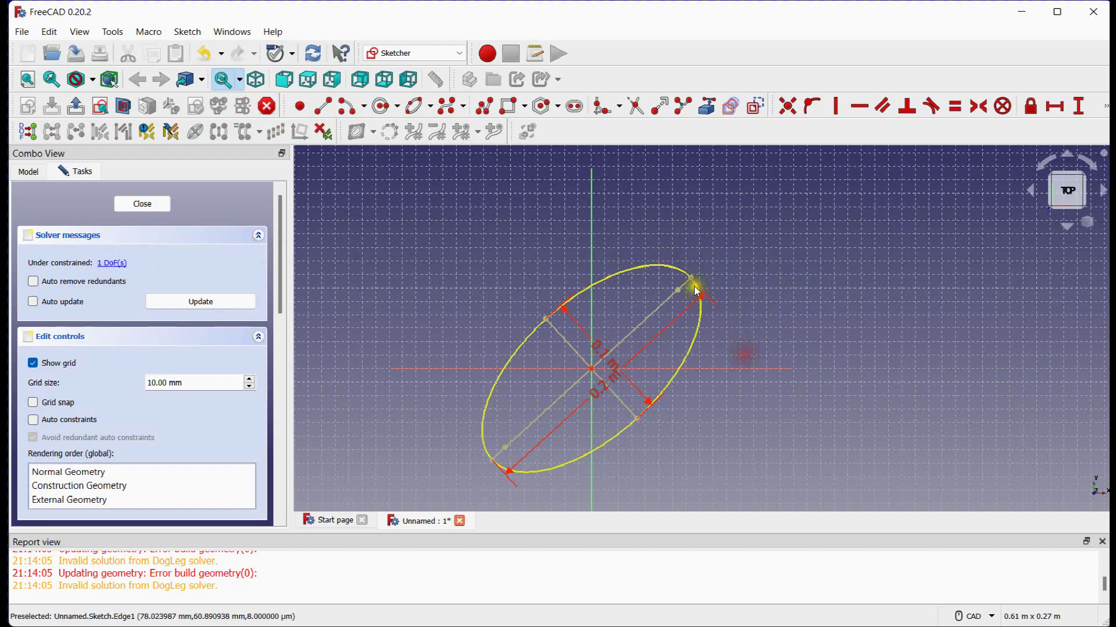
pyautogui.moveTo(690, 278); pyautogui.dragTo(722, 414)
# Constrain the horizontal distance between the minor axis's upper endpoint and the ellipse's center at the origin to 0.
pyautogui.scroll(3, 744, 186)
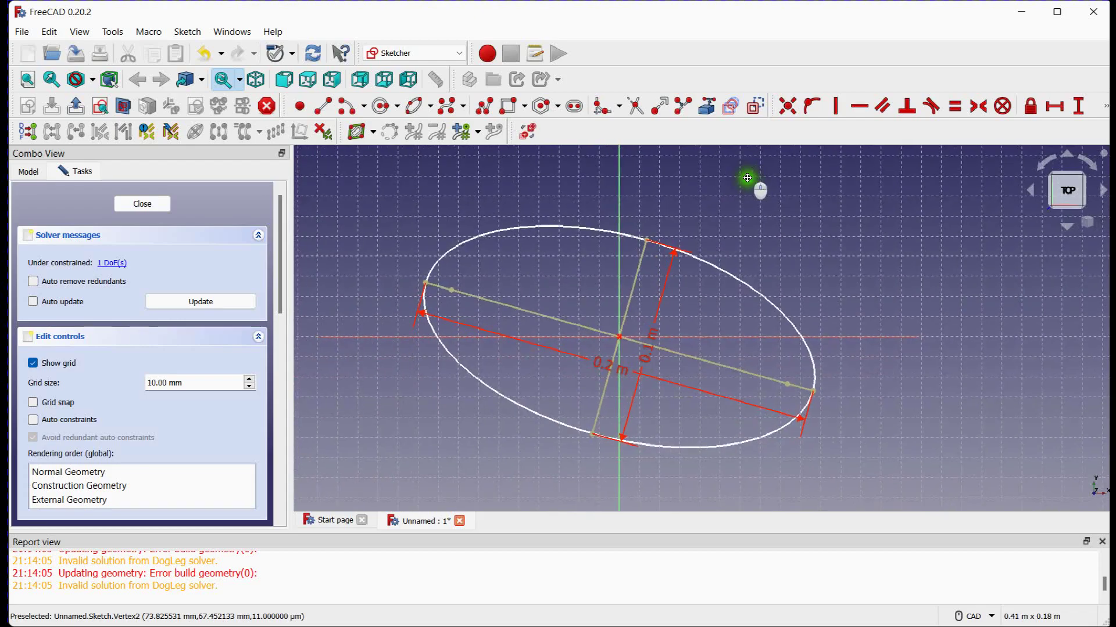
pyautogui.moveTo(744, 217); pyautogui.dragTo(741, 217, button='middle')
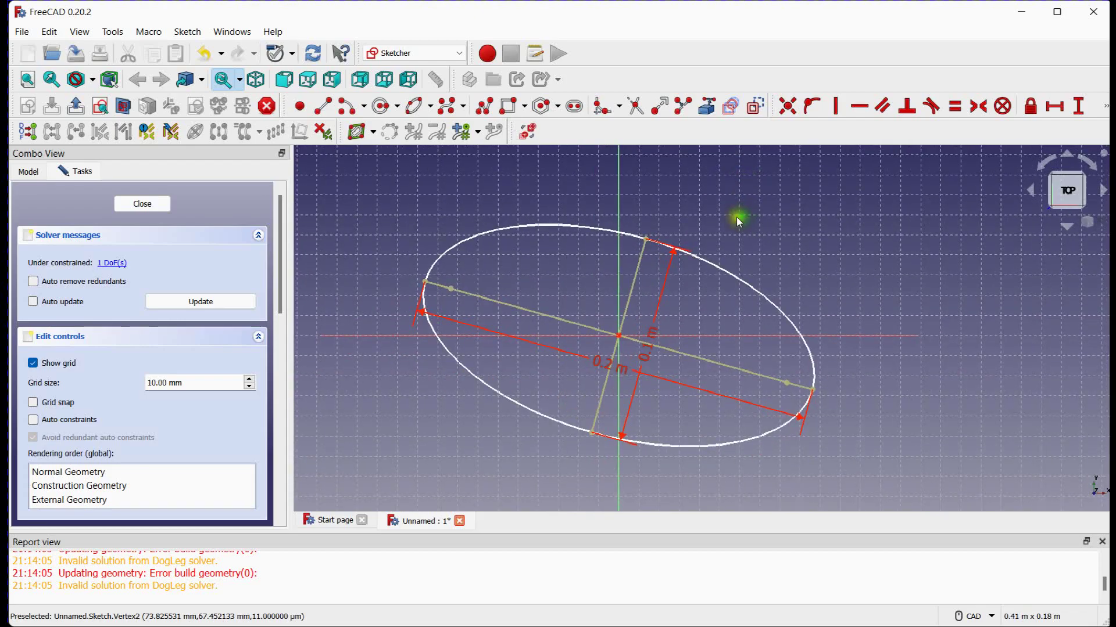
pyautogui.click(1053, 108)
pyautogui.click(643, 238)
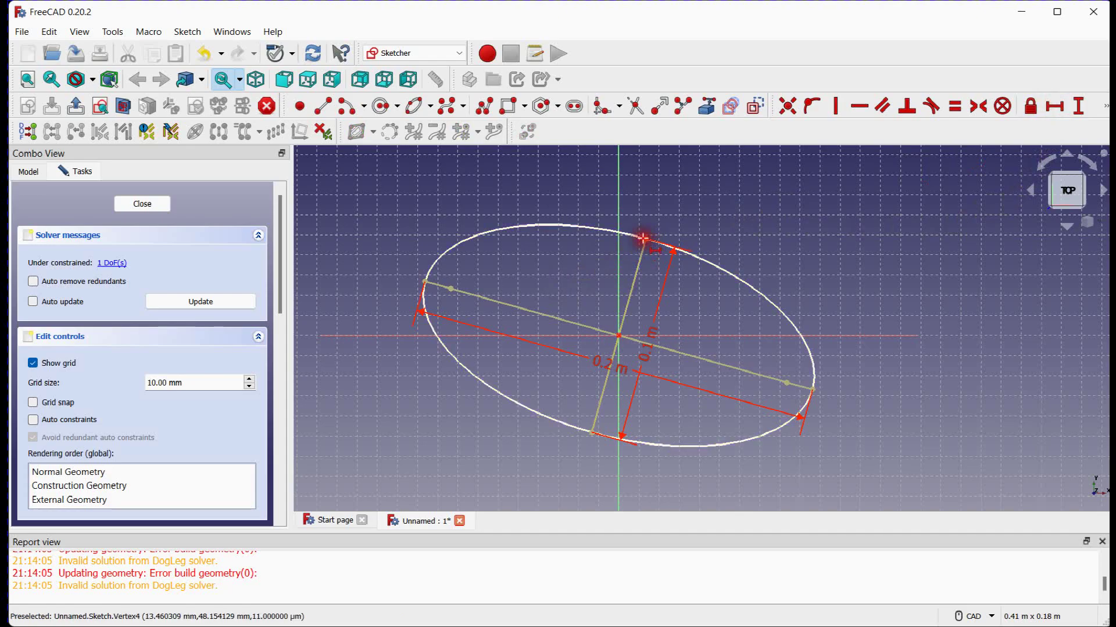
pyautogui.click(616, 336)
pyautogui.write('0')
pyautogui.press('Return')
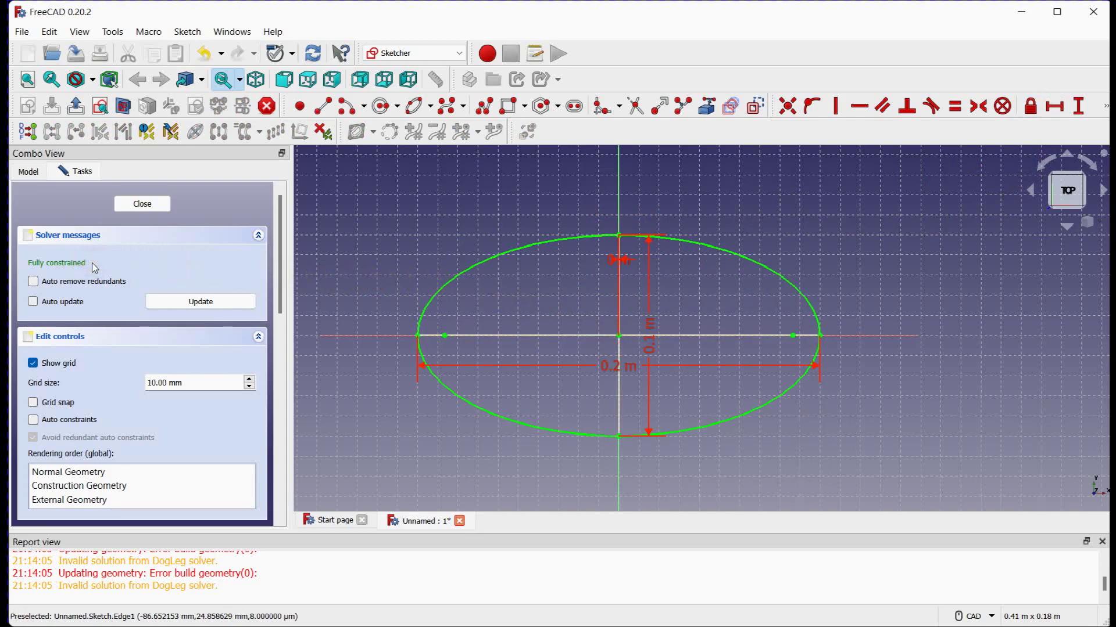
# Change the major axis length constraint of the fully constrained ellipse to 0.4 m.
pyautogui.scroll(-10, 92, 262)
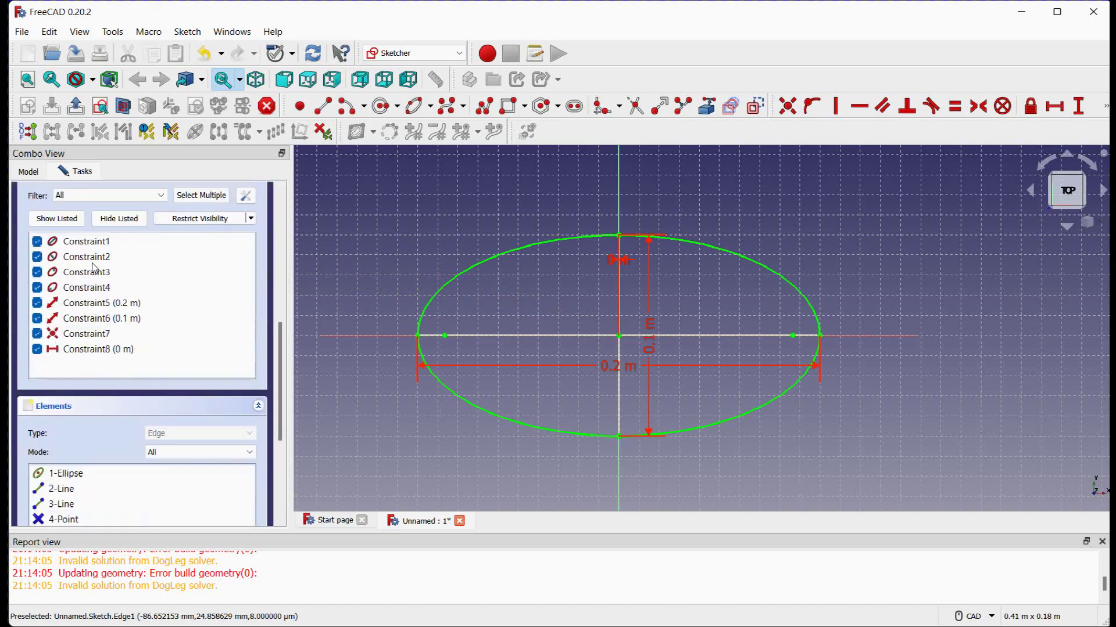
pyautogui.doubleClick(90, 303)
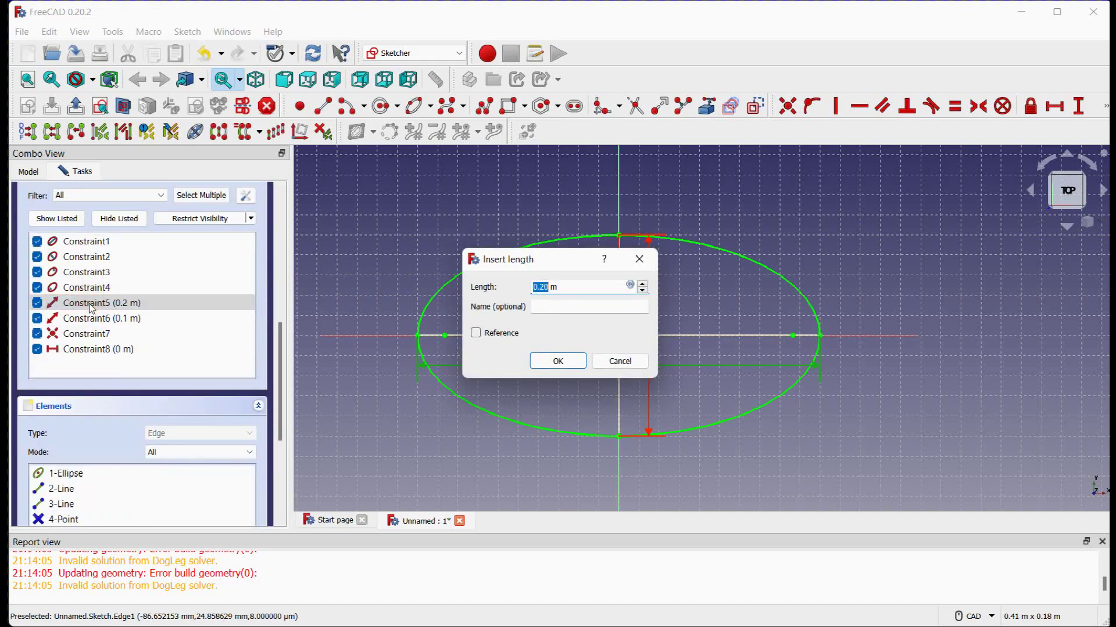
pyautogui.press('Return')
pyautogui.scroll(-3, 536, 317)
pyautogui.scroll(2, 536, 317)
pyautogui.moveTo(513, 305); pyautogui.dragTo(564, 302, button='middle')
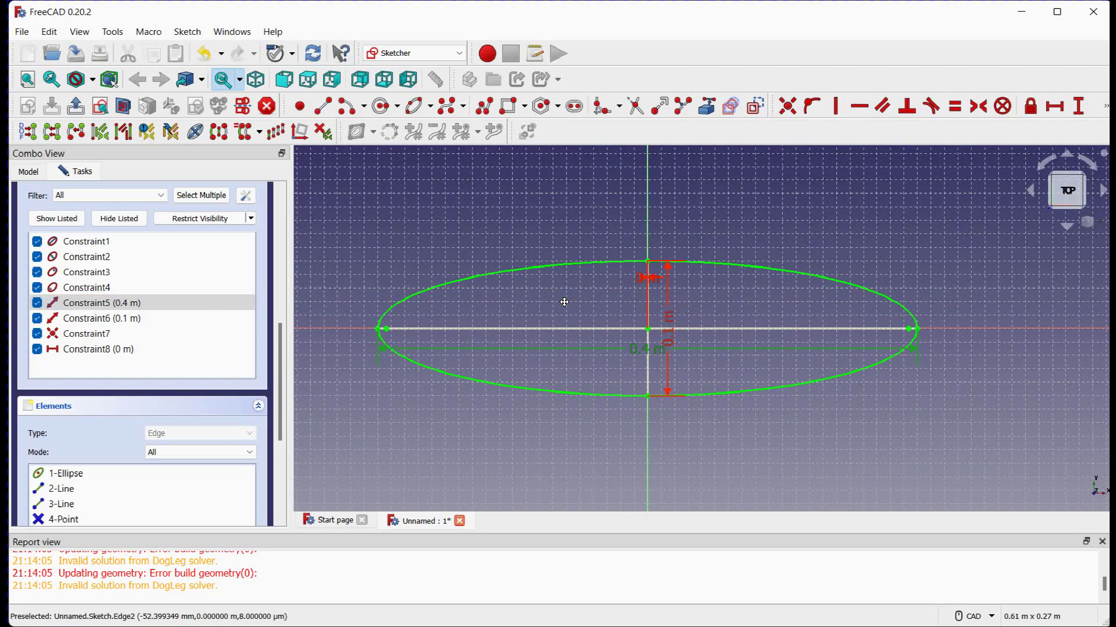
pyautogui.scroll(-2, 564, 302)
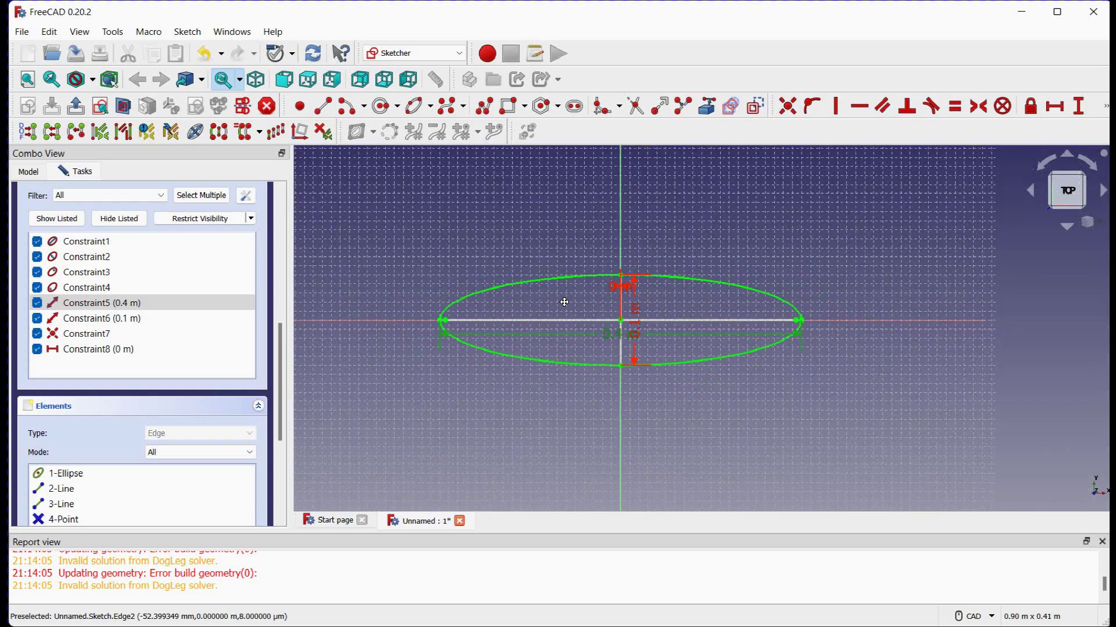
pyautogui.scroll(1, 564, 302)
pyautogui.moveTo(564, 302); pyautogui.dragTo(596, 285, button='middle')
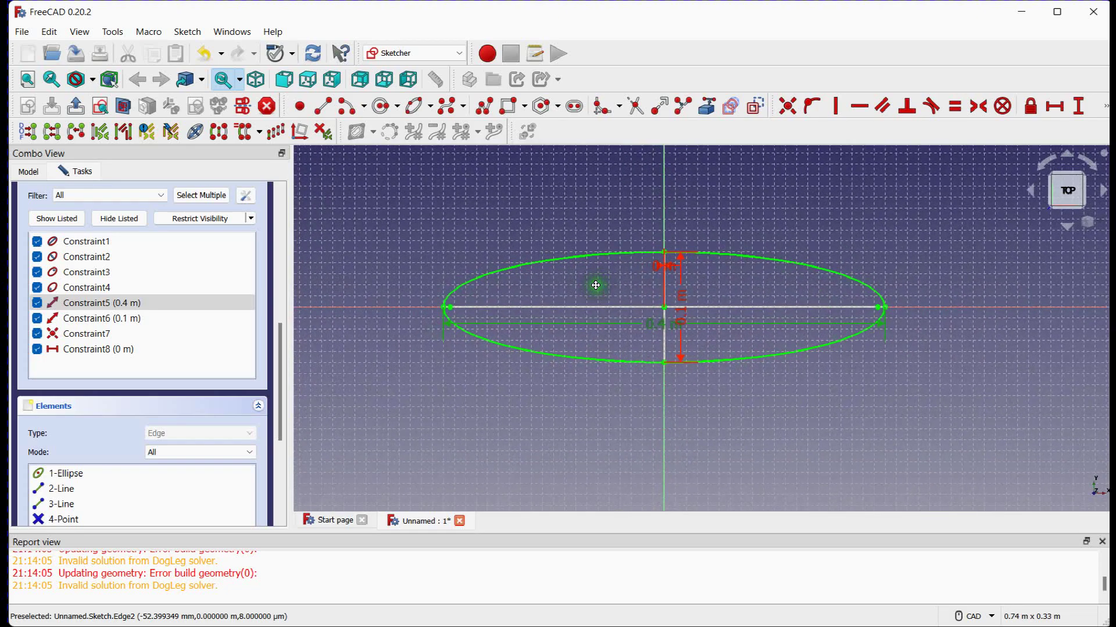
# Delete the whole ellipse with its constraints from the sketch, and clear the messages in the report view.
pyautogui.press('l')
pyautogui.moveTo(378, 189); pyautogui.dragTo(935, 429)
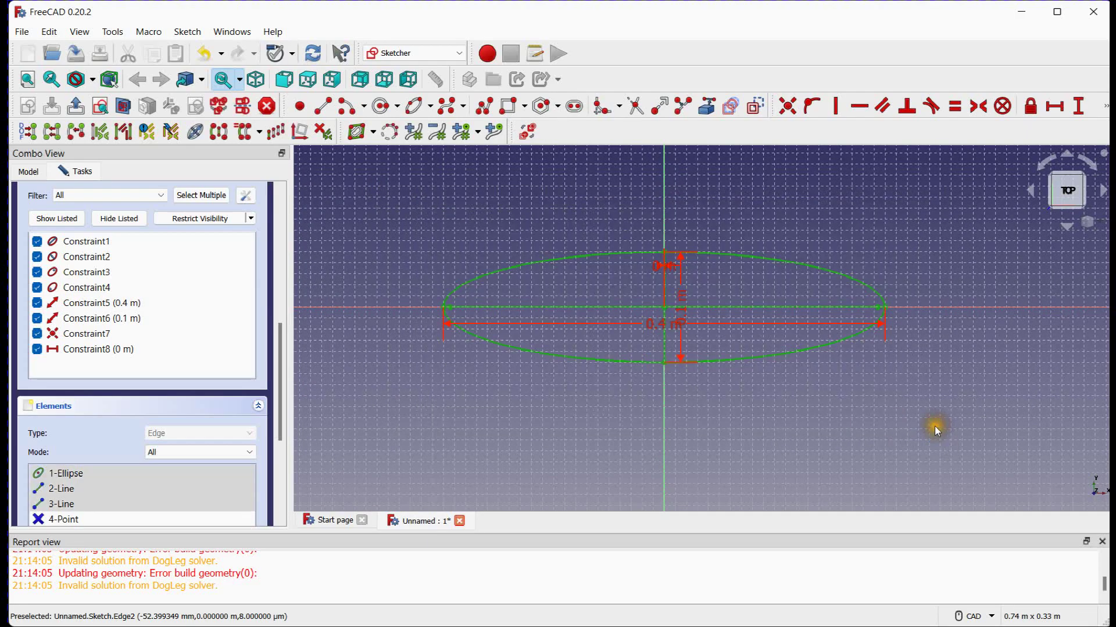
pyautogui.press('Delete')
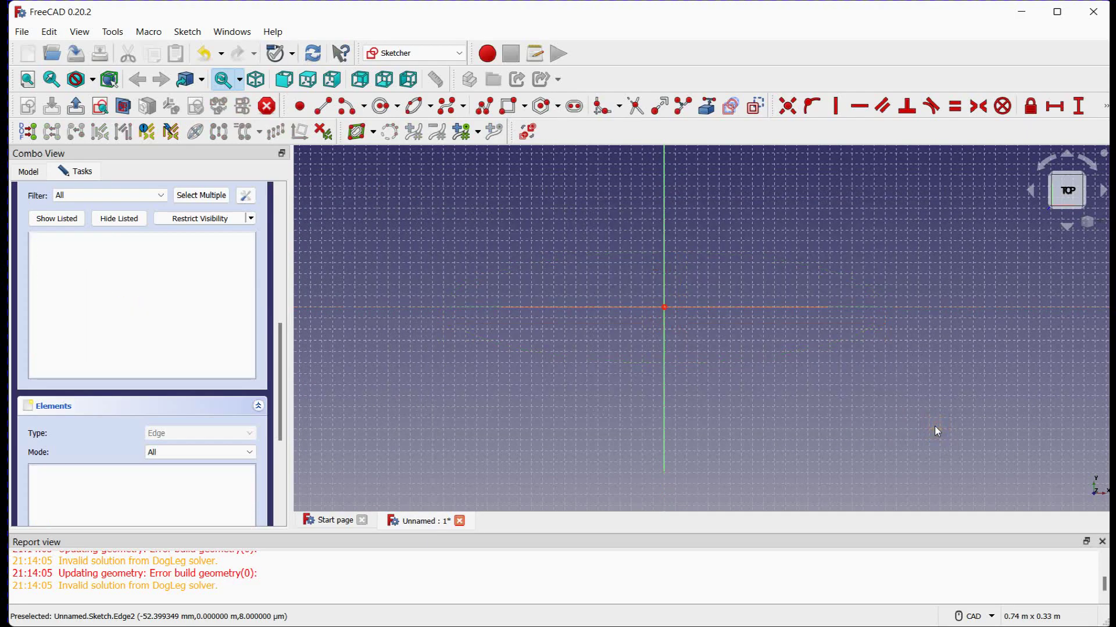
pyautogui.moveTo(276, 374); pyautogui.dragTo(267, 233)
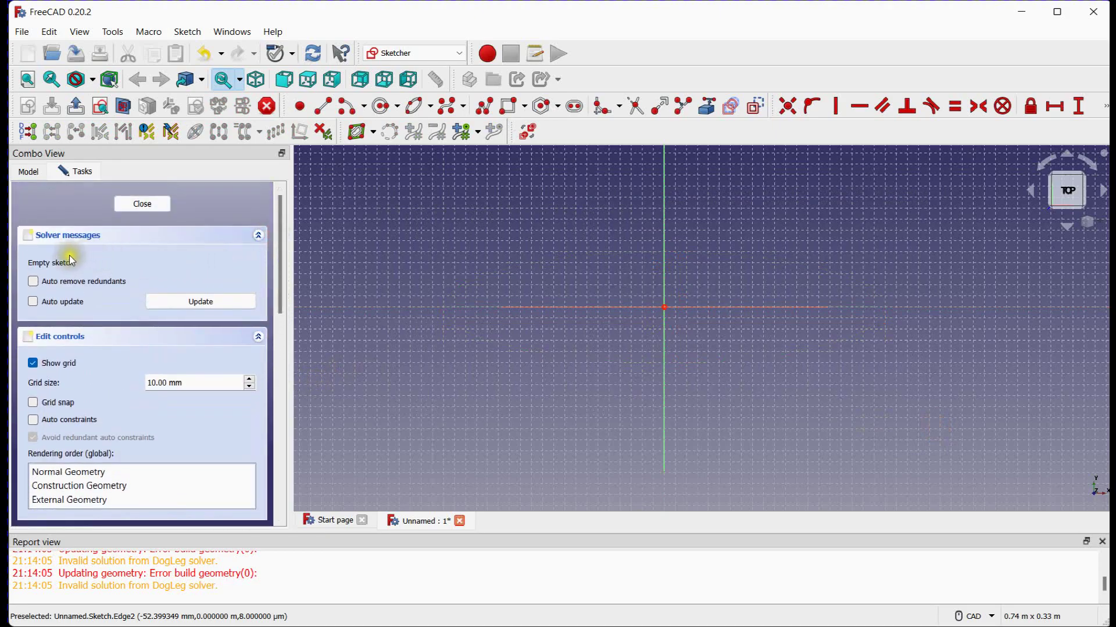
pyautogui.rightClick(295, 591)
pyautogui.click(336, 572)
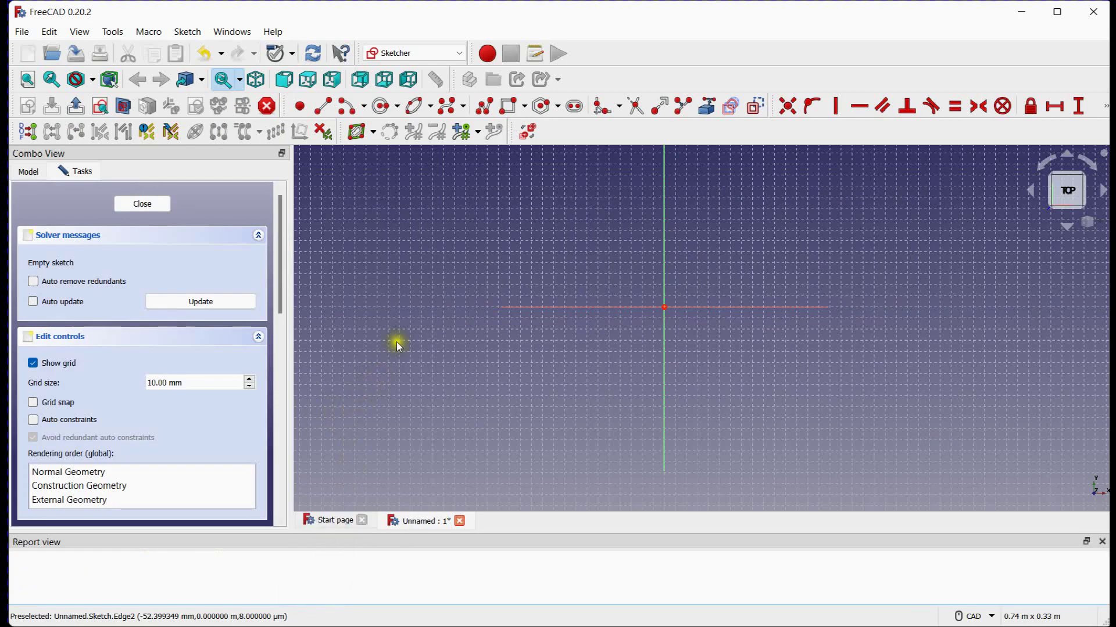
# Draw the right half of an ellipse as an arc by center, major radius and endpoints beside the origin, radii about 126 and 53 mm.
pyautogui.click(429, 108)
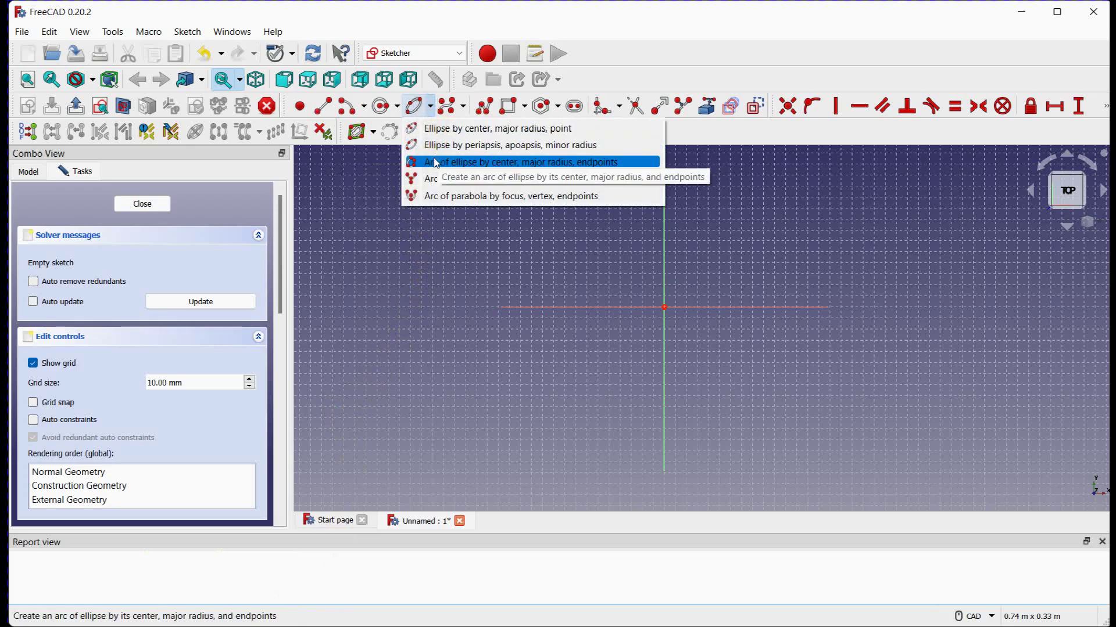
pyautogui.click(613, 165)
pyautogui.scroll(-3, 476, 283)
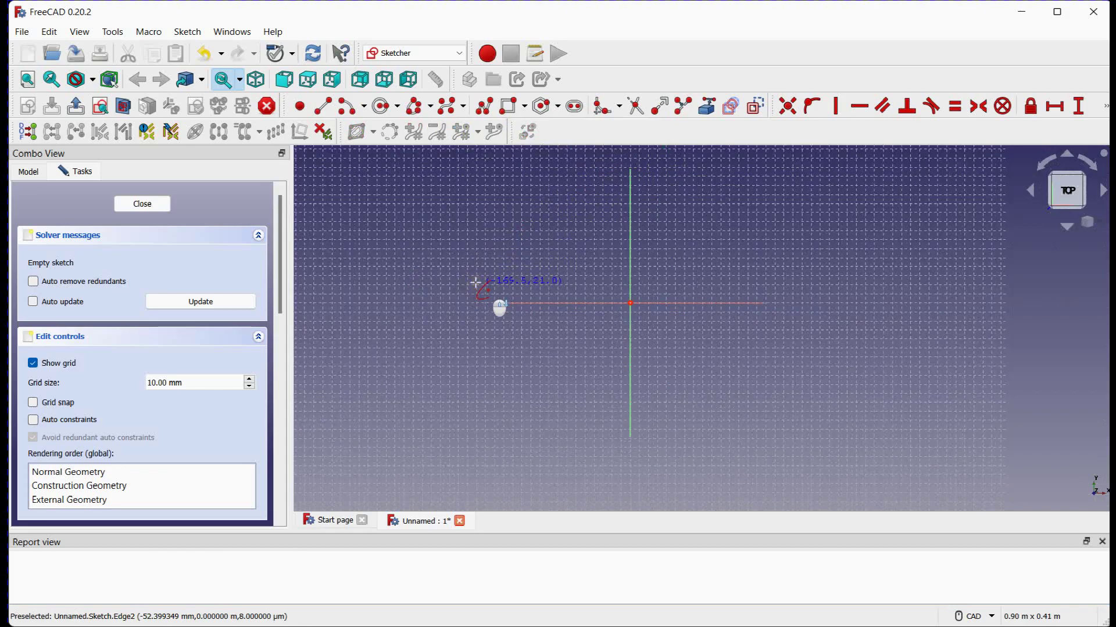
pyautogui.scroll(4, 649, 287)
pyautogui.click(642, 305)
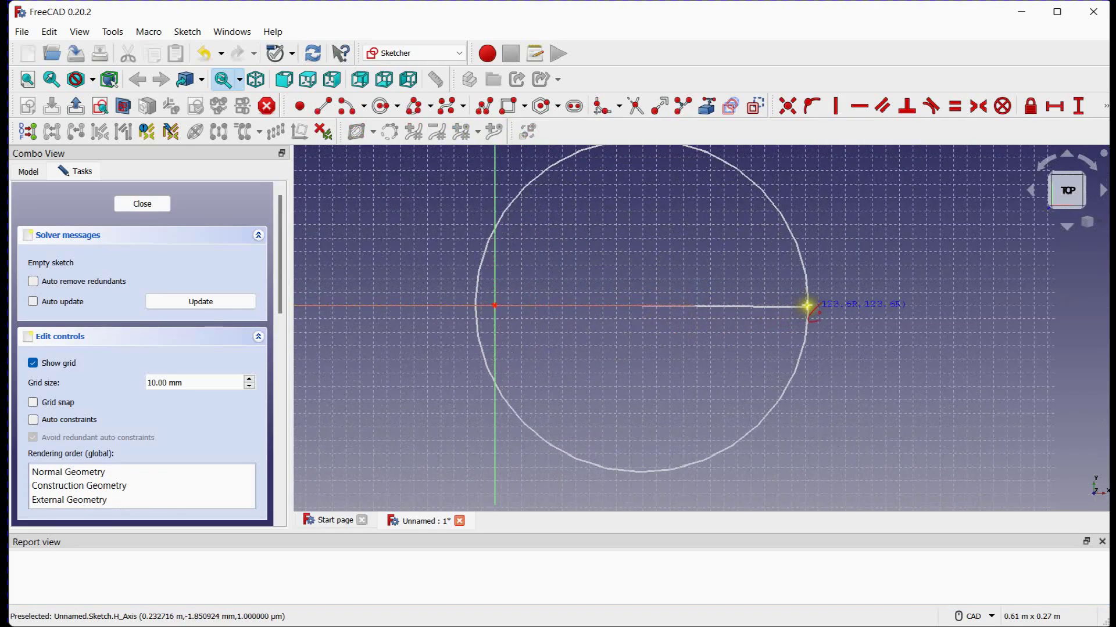
pyautogui.click(810, 305)
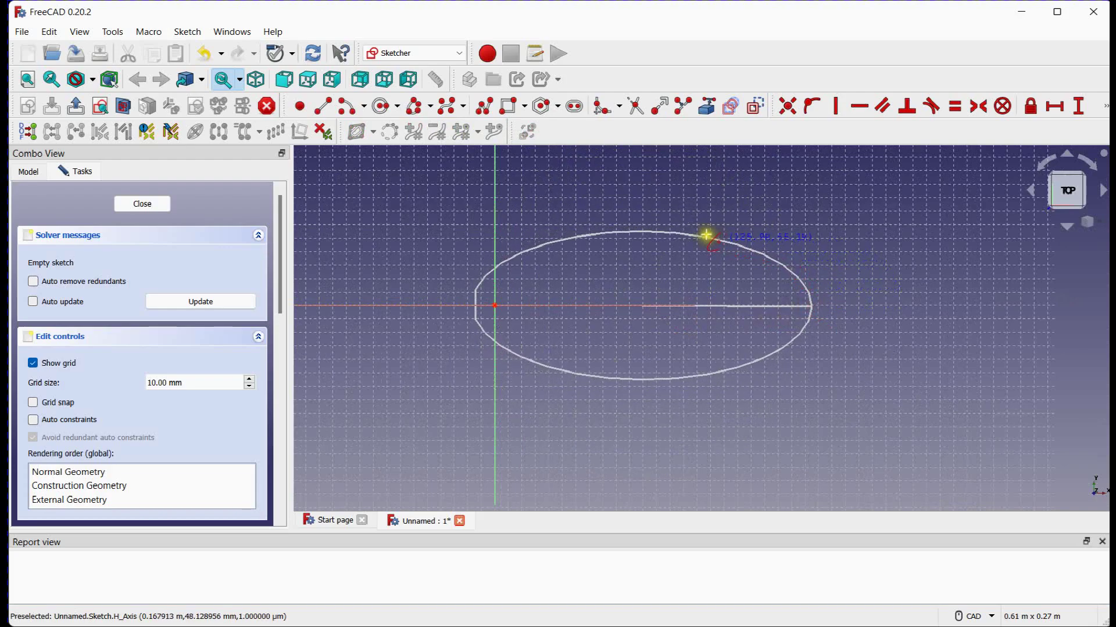
pyautogui.click(656, 235)
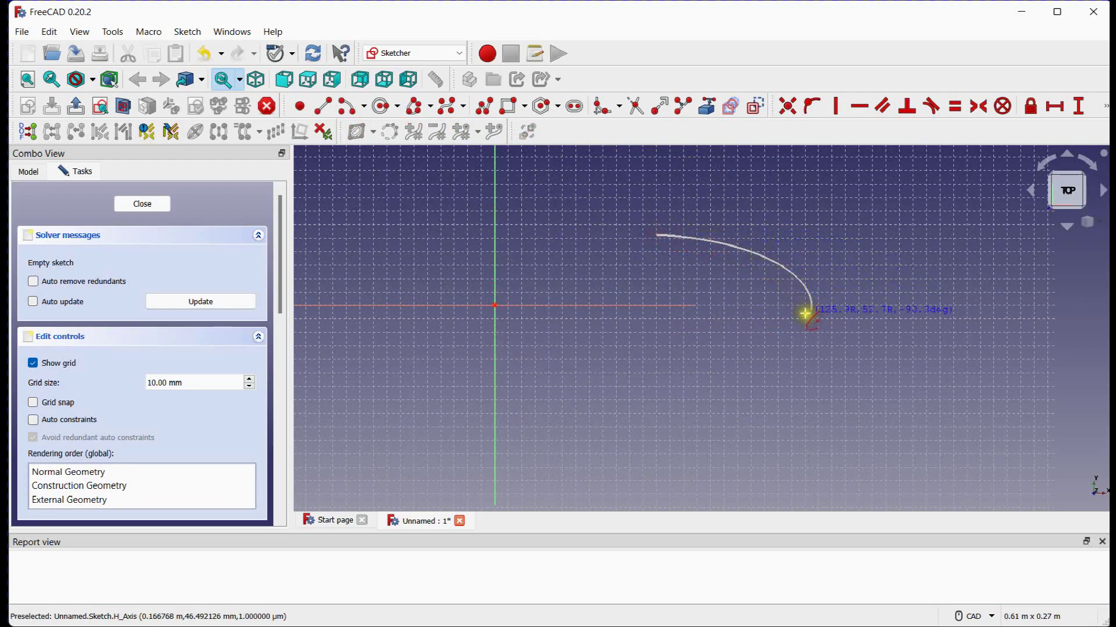
pyautogui.click(651, 365)
# Examine the elliptical arc's degrees of freedom, its constraints and its listed elements, including both focus points and the arc itself.
pyautogui.moveTo(600, 269)
pyautogui.mouseDown(button='middle')
pyautogui.moveTo(650, 246)
pyautogui.moveTo(628, 242)
pyautogui.mouseUp(button='middle')
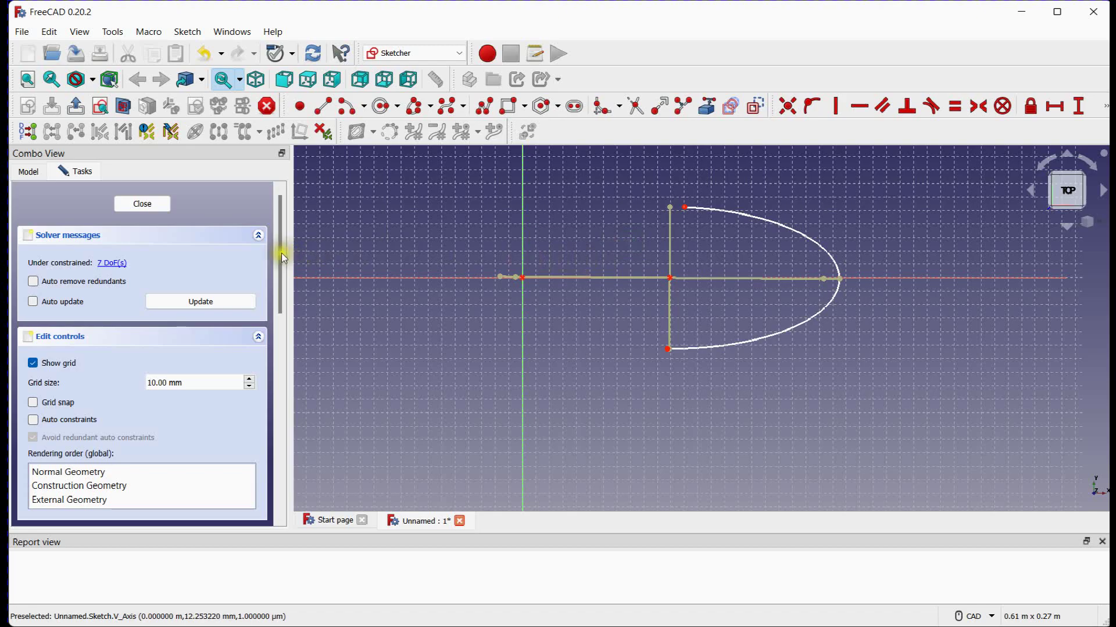
pyautogui.moveTo(281, 253); pyautogui.dragTo(295, 367)
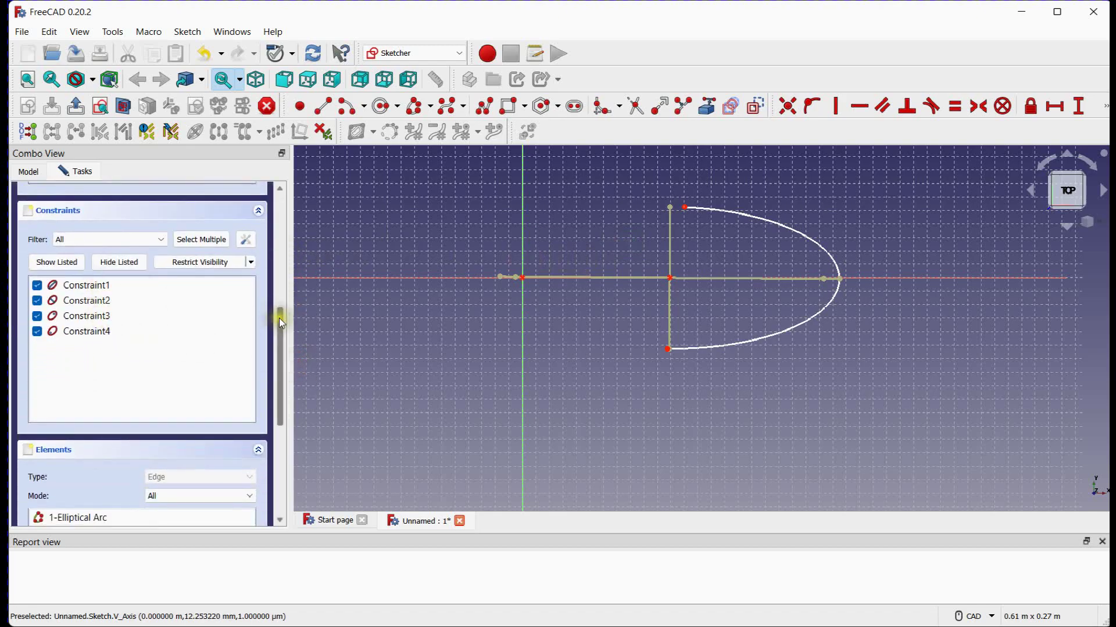
pyautogui.moveTo(279, 319); pyautogui.dragTo(284, 395)
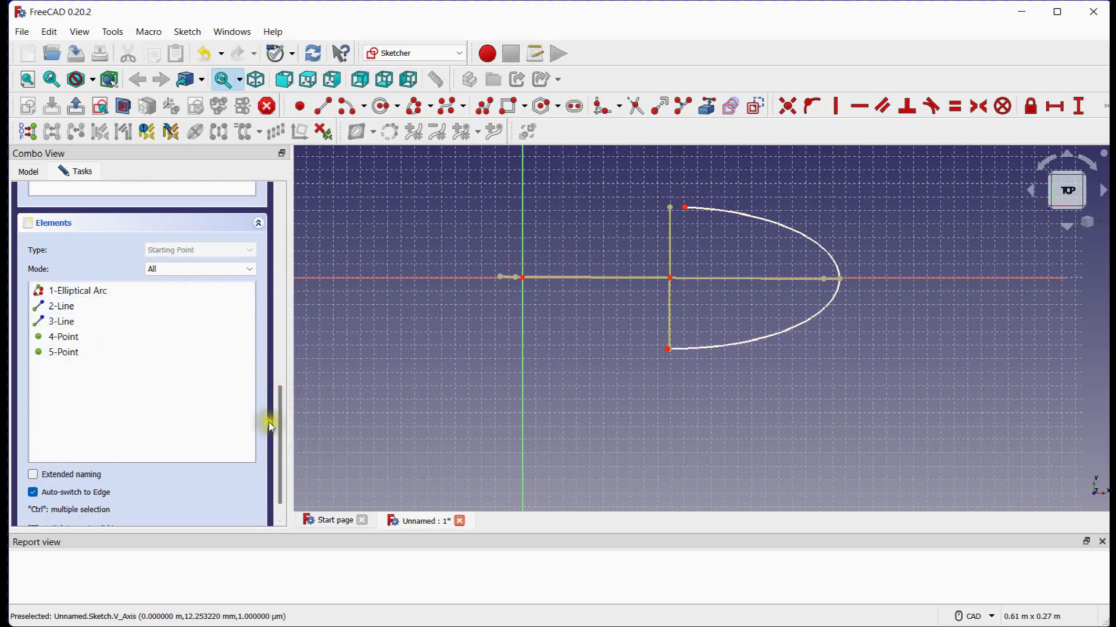
pyautogui.moveTo(279, 424); pyautogui.dragTo(278, 415)
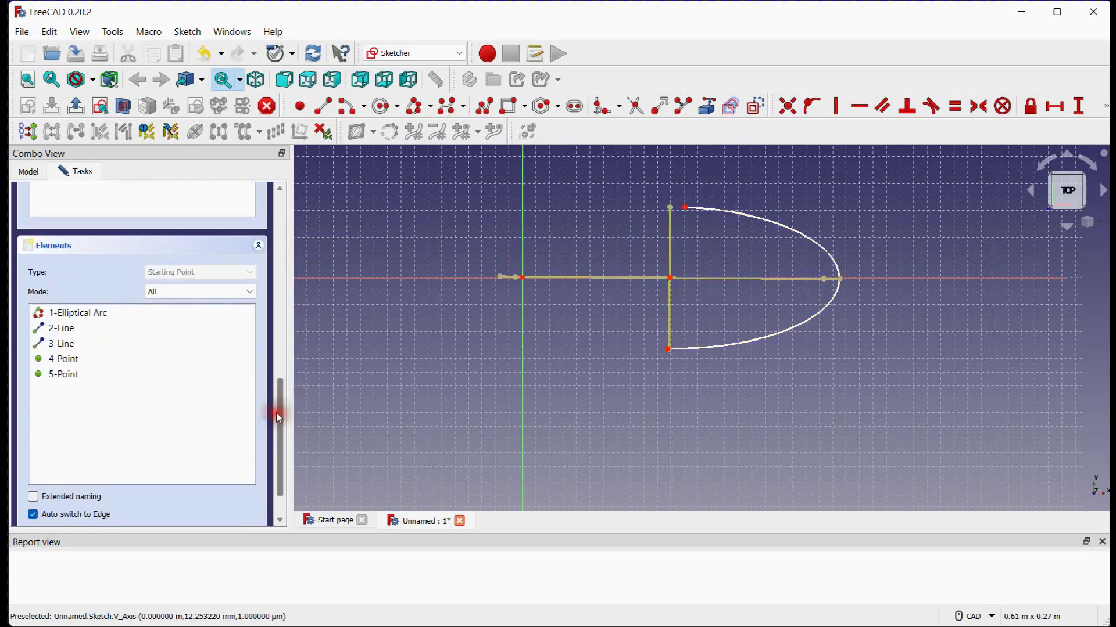
pyautogui.click(69, 360)
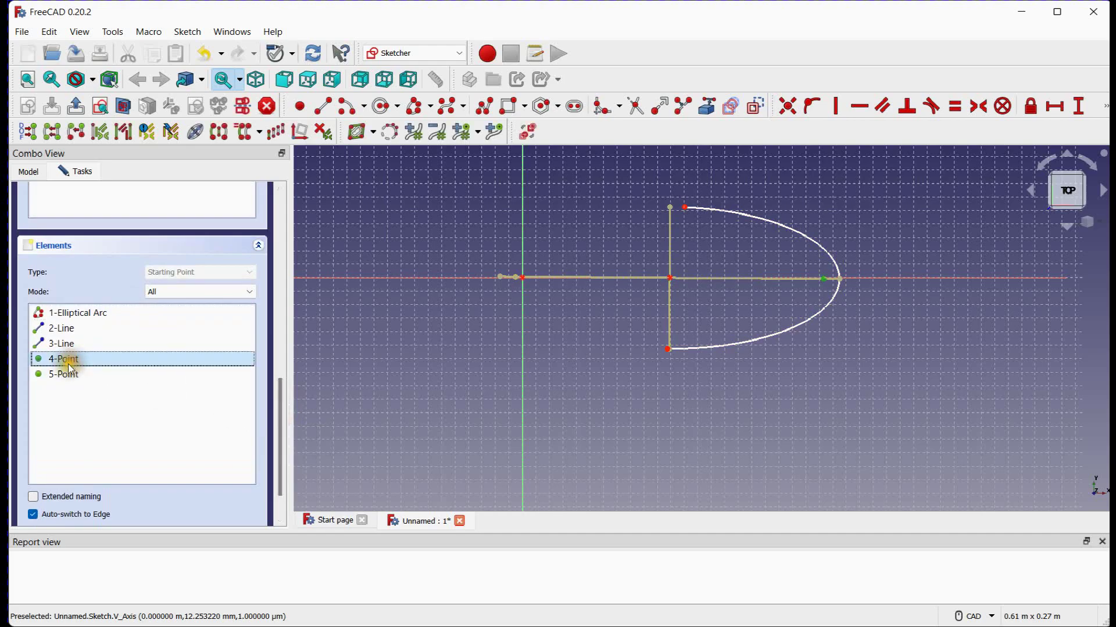
pyautogui.click(67, 373)
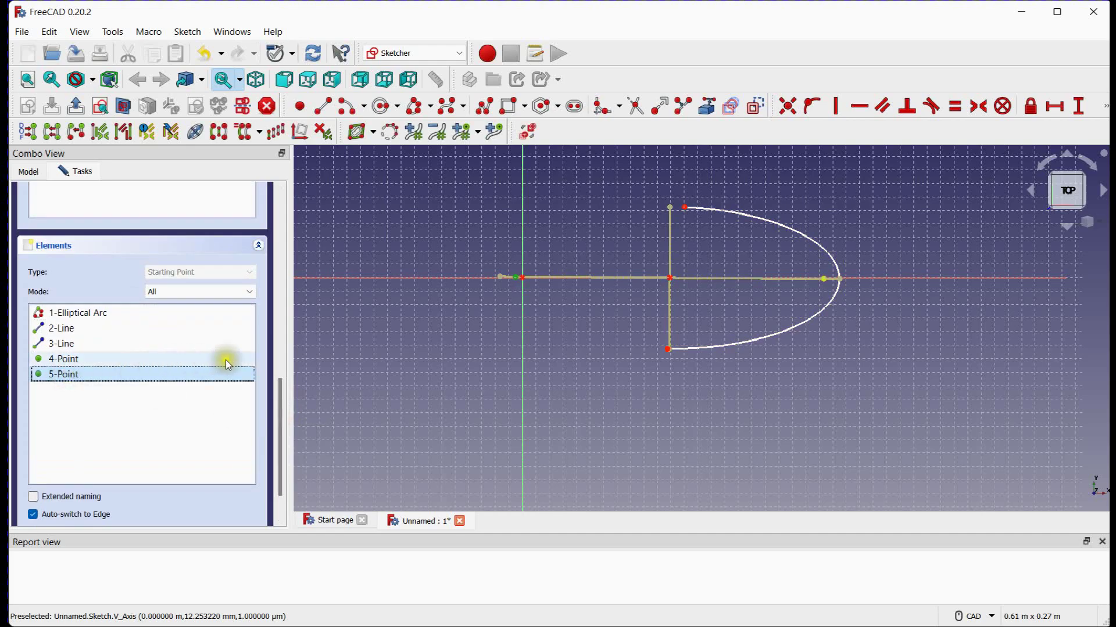
pyautogui.click(106, 314)
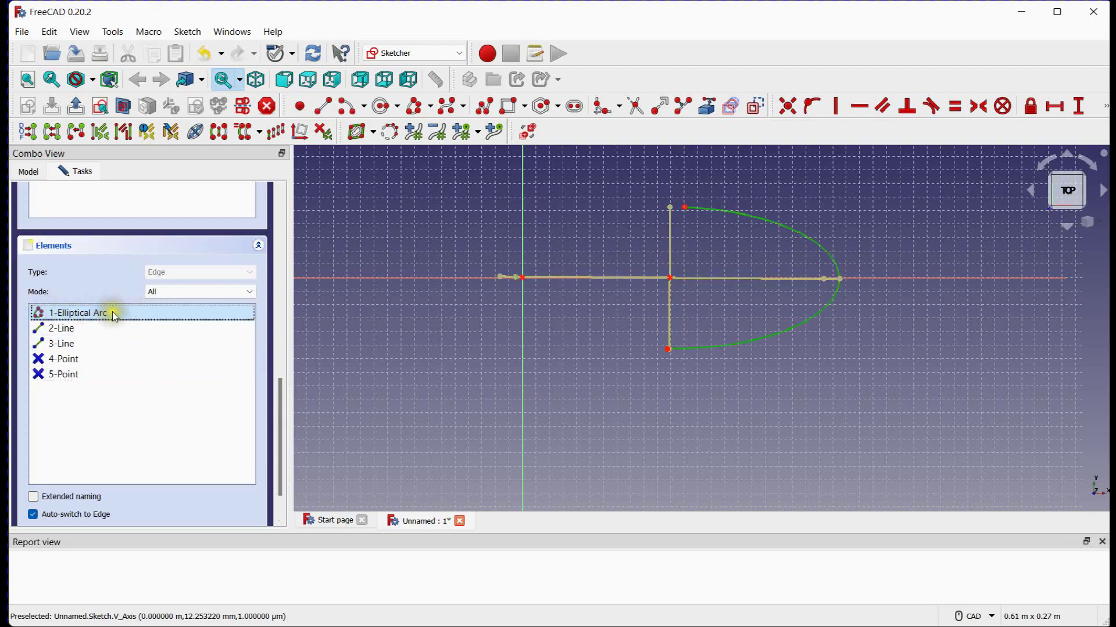
pyautogui.moveTo(277, 393); pyautogui.dragTo(284, 215)
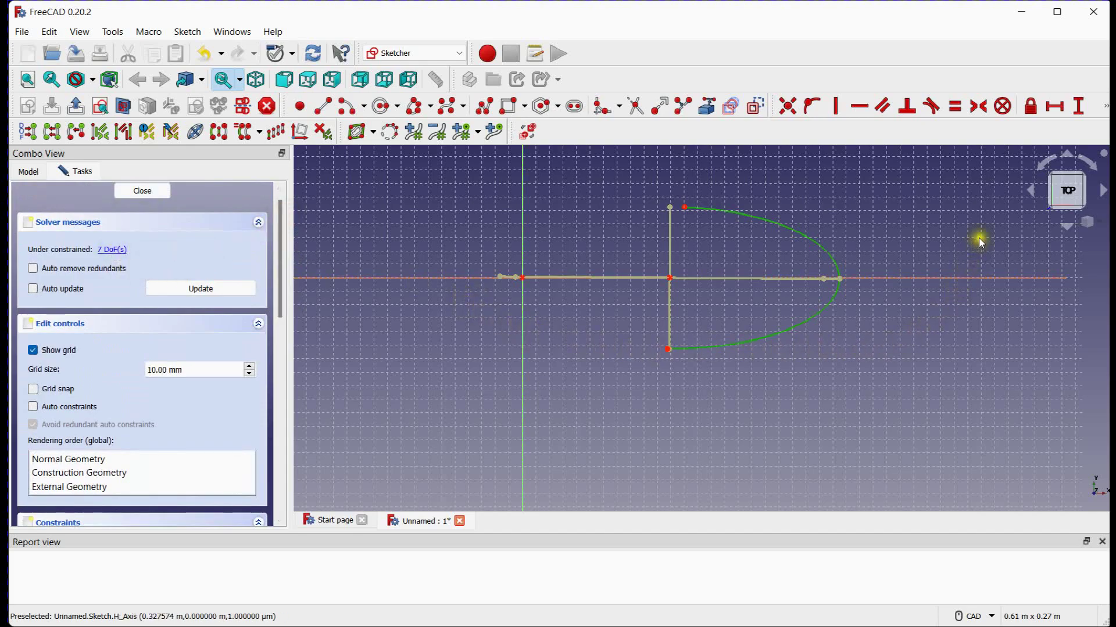
# Constrain the elliptical arc's center to coincide with the sketch origin.
pyautogui.click(787, 106)
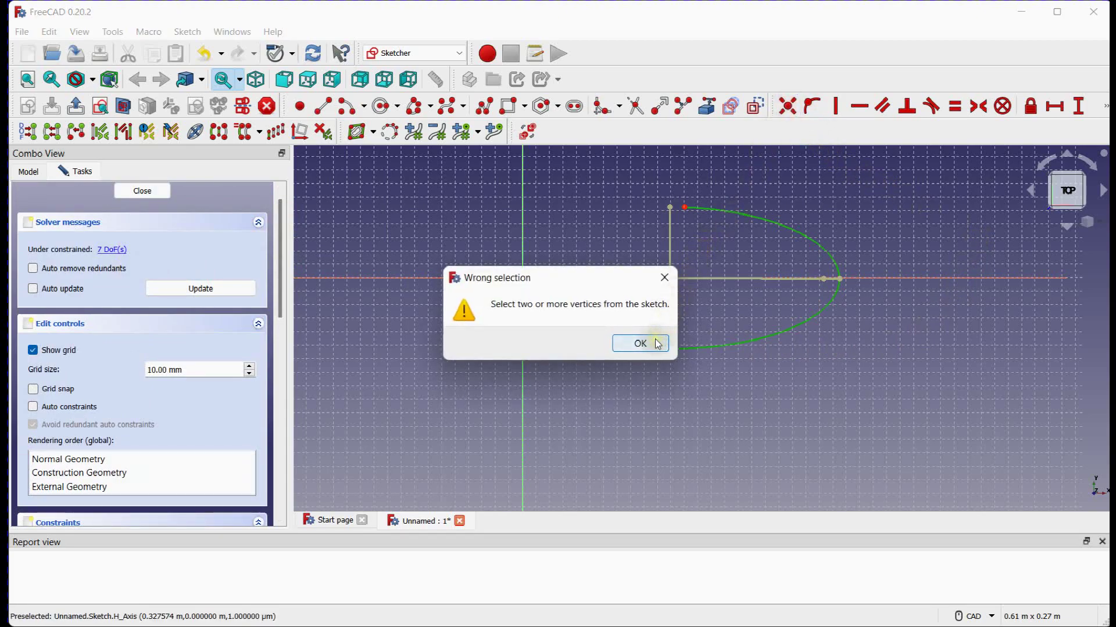
pyautogui.click(640, 343)
pyautogui.moveTo(278, 289); pyautogui.dragTo(290, 389)
pyautogui.moveTo(280, 405); pyautogui.dragTo(281, 443)
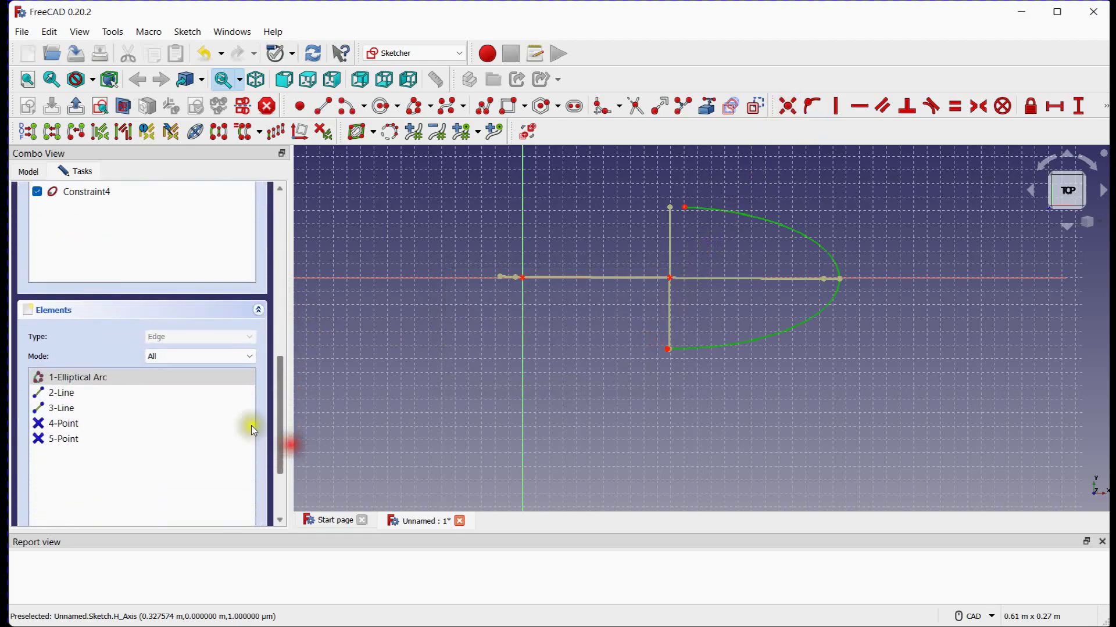
pyautogui.click(346, 356)
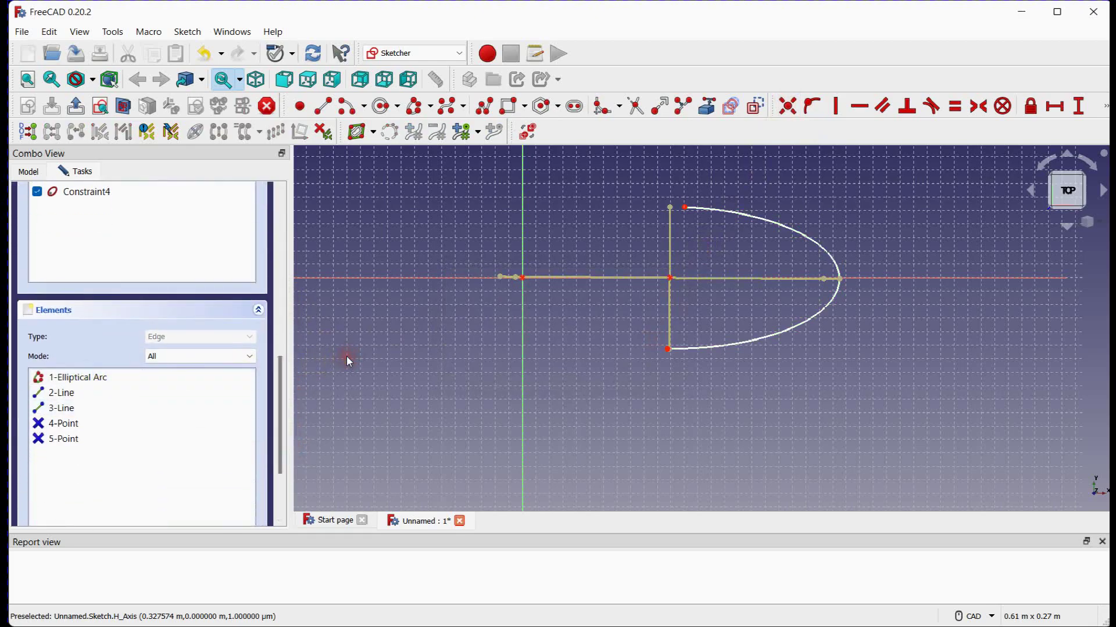
pyautogui.click(788, 107)
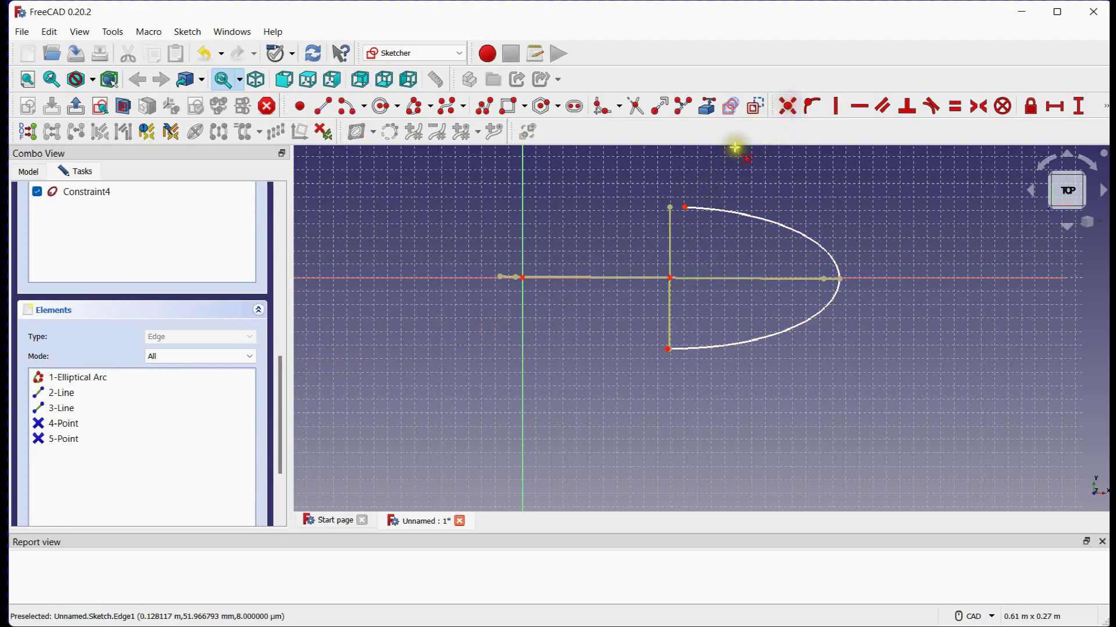
pyautogui.click(666, 277)
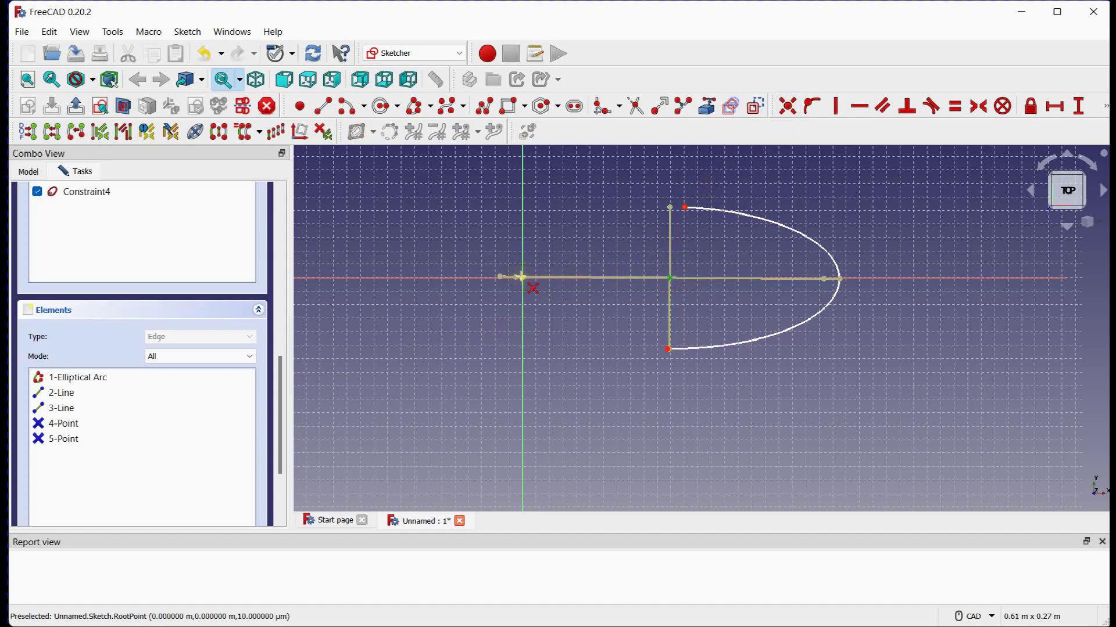
pyautogui.click(521, 277)
pyautogui.moveTo(551, 313)
pyautogui.mouseDown(button='middle')
pyautogui.moveTo(628, 351)
pyautogui.moveTo(656, 348)
pyautogui.mouseUp(button='middle')
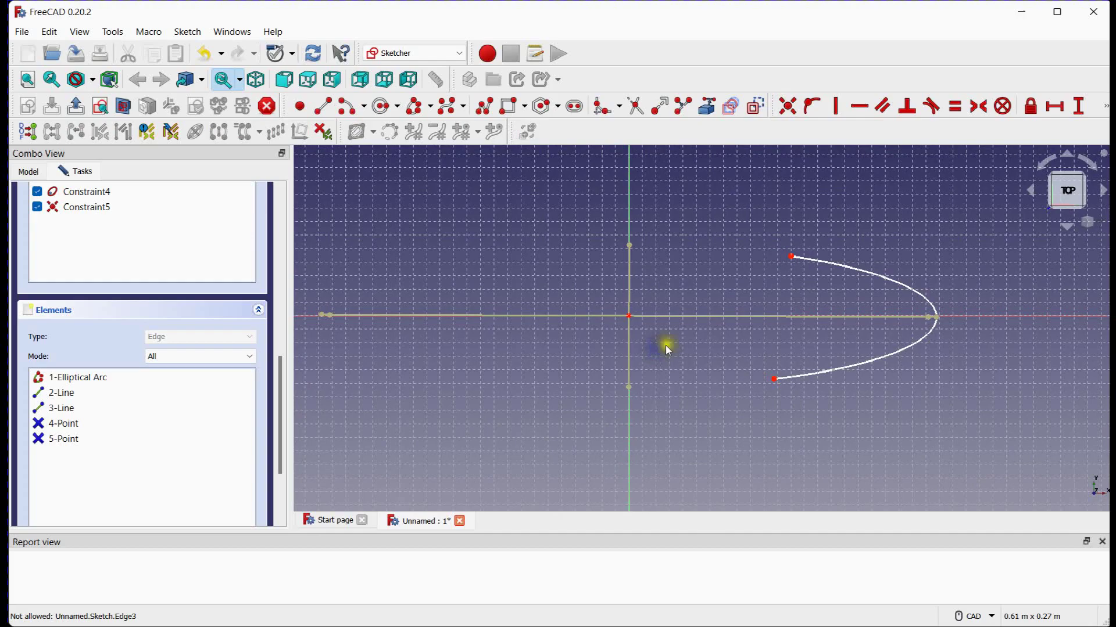
# Move the arc's right-hand focus point outward along the horizontal axis and check the remaining degrees of freedom.
pyautogui.click(929, 320)
pyautogui.moveTo(929, 322); pyautogui.dragTo(954, 314)
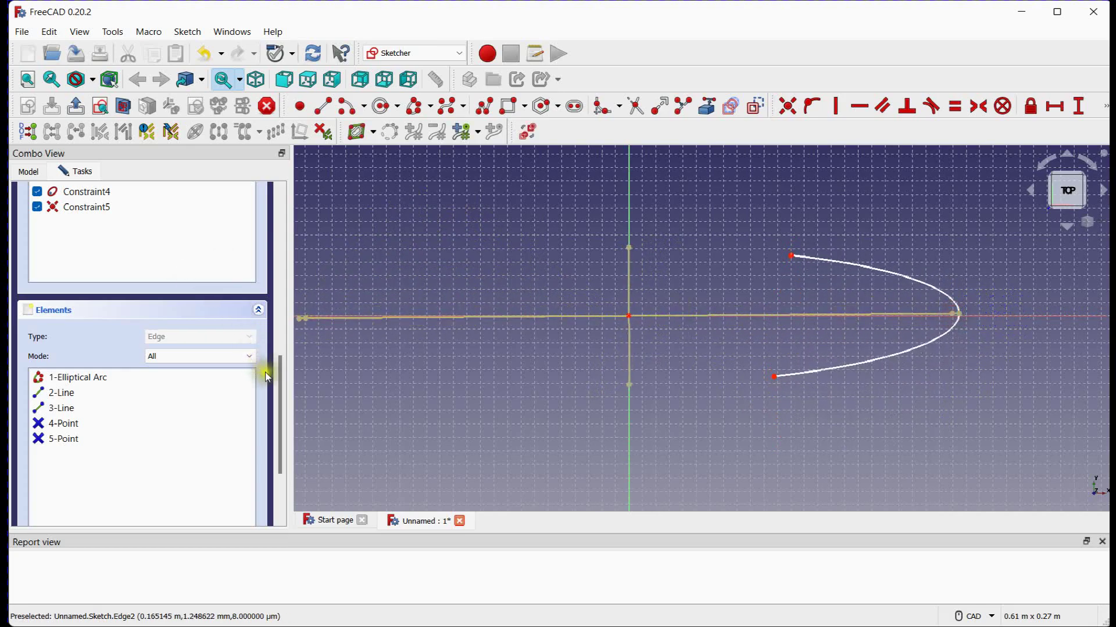
pyautogui.moveTo(277, 379); pyautogui.dragTo(296, 197)
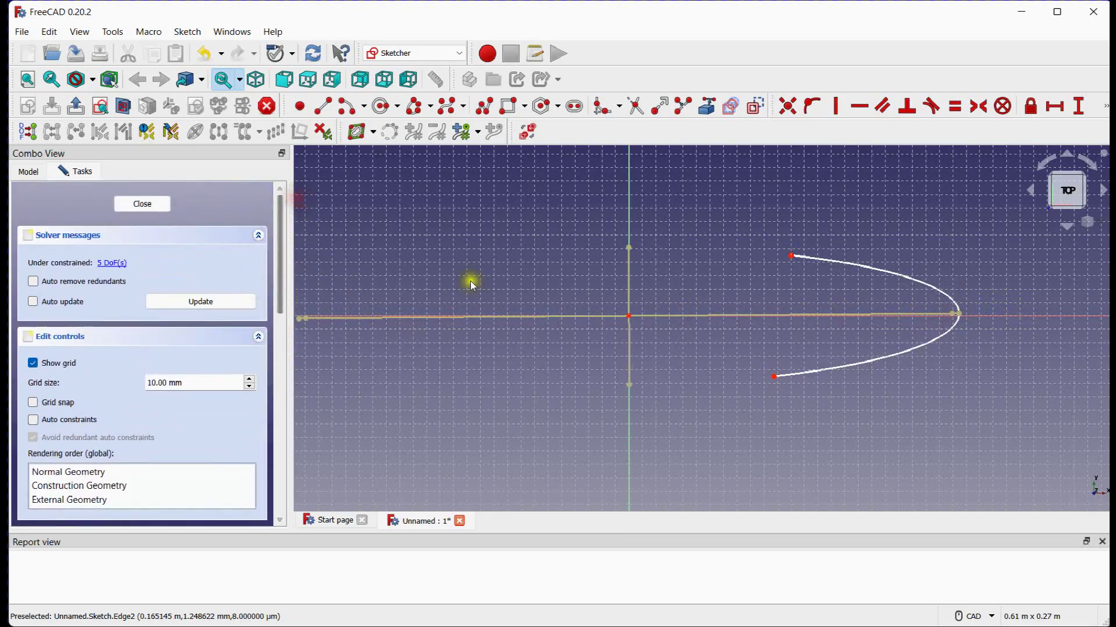
pyautogui.scroll(1, 793, 293)
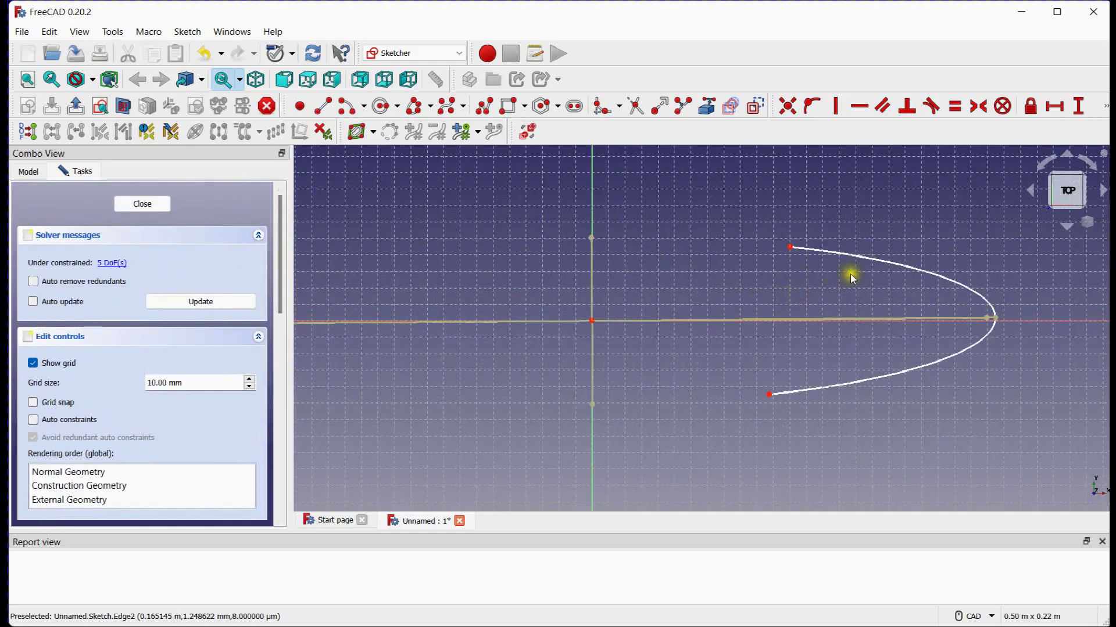
pyautogui.scroll(-1, 906, 238)
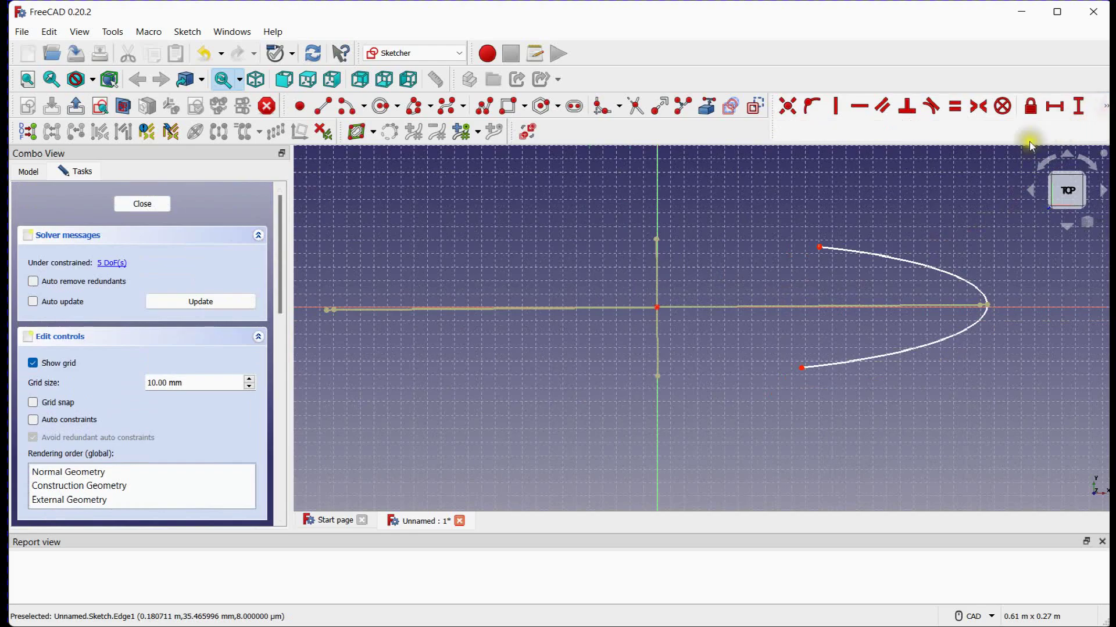
# Constrain the arc's major axis length to 0.4 m and its minor axis length to 0.1 m.
pyautogui.click(1106, 106)
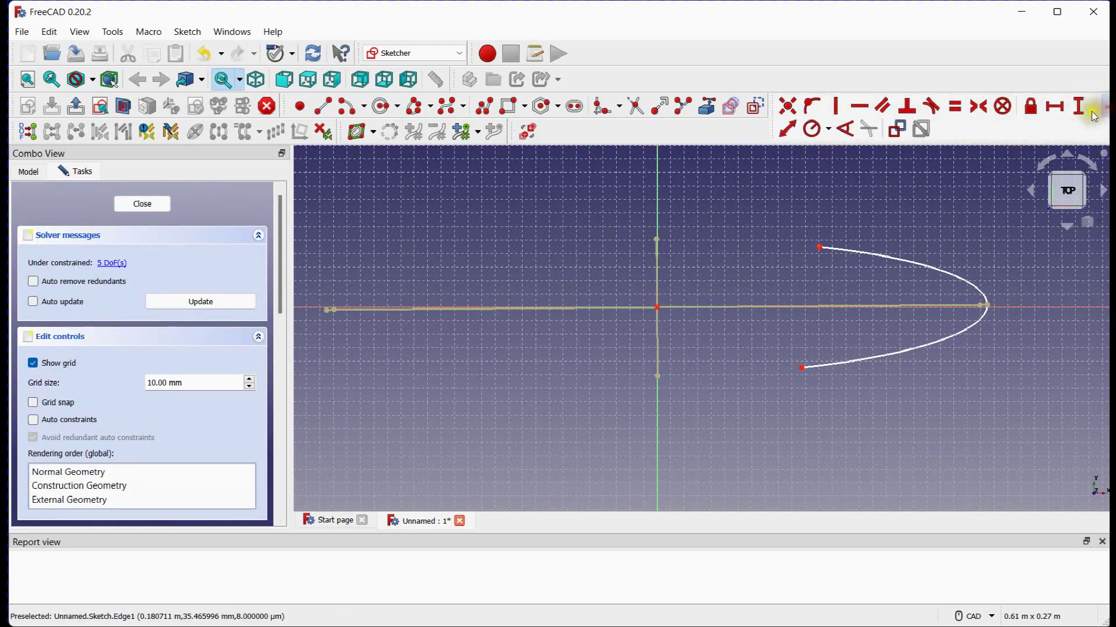
pyautogui.click(781, 125)
pyautogui.click(719, 308)
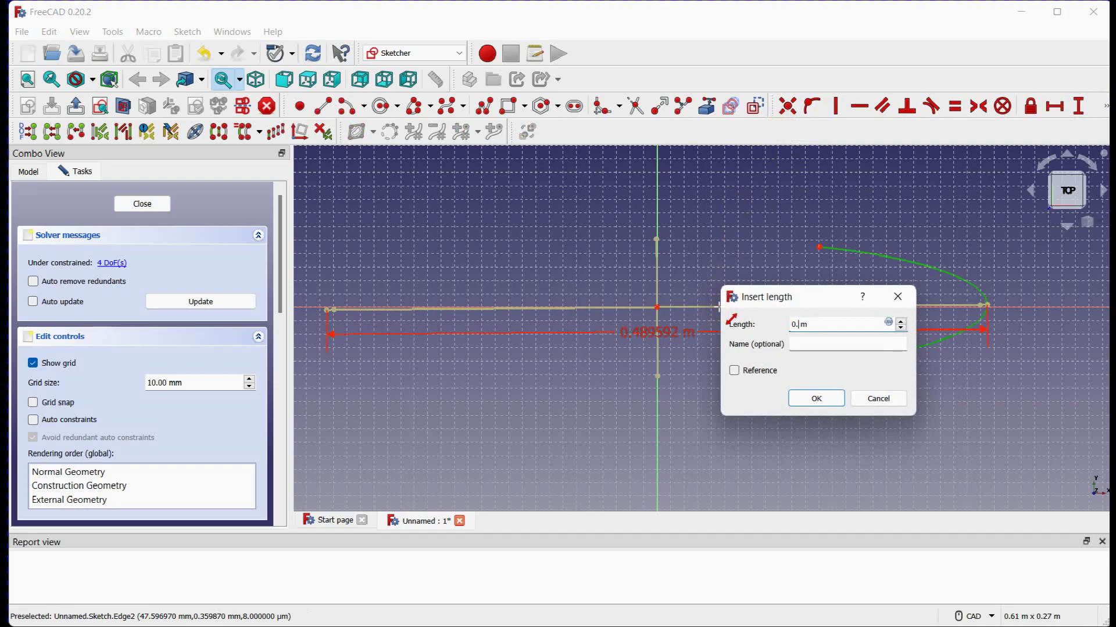
pyautogui.write('4')
pyautogui.press('Return')
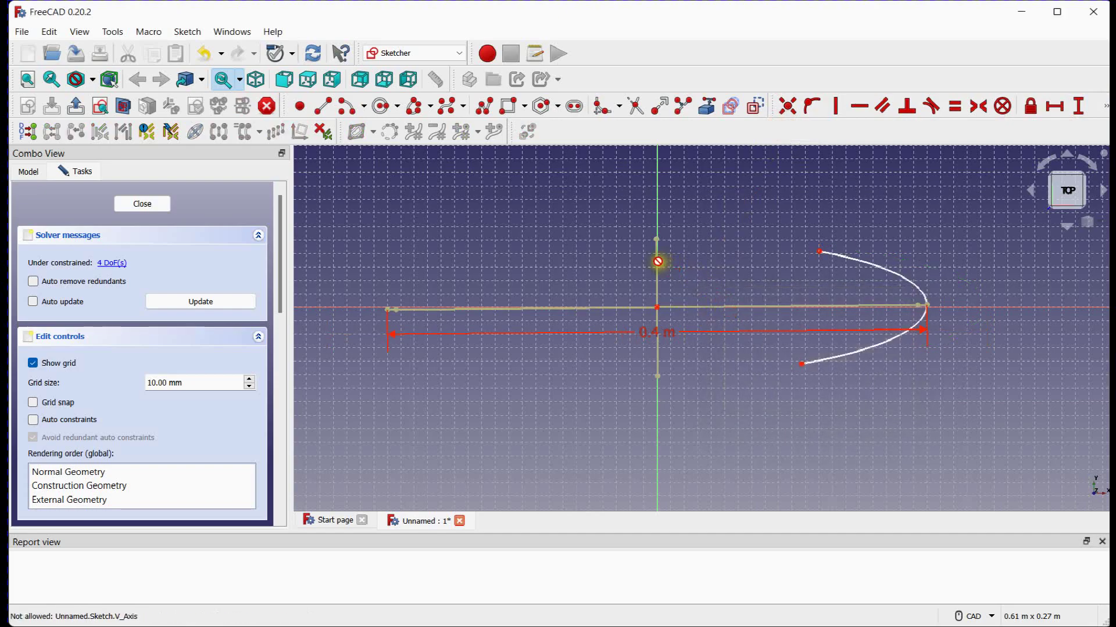
pyautogui.click(656, 262)
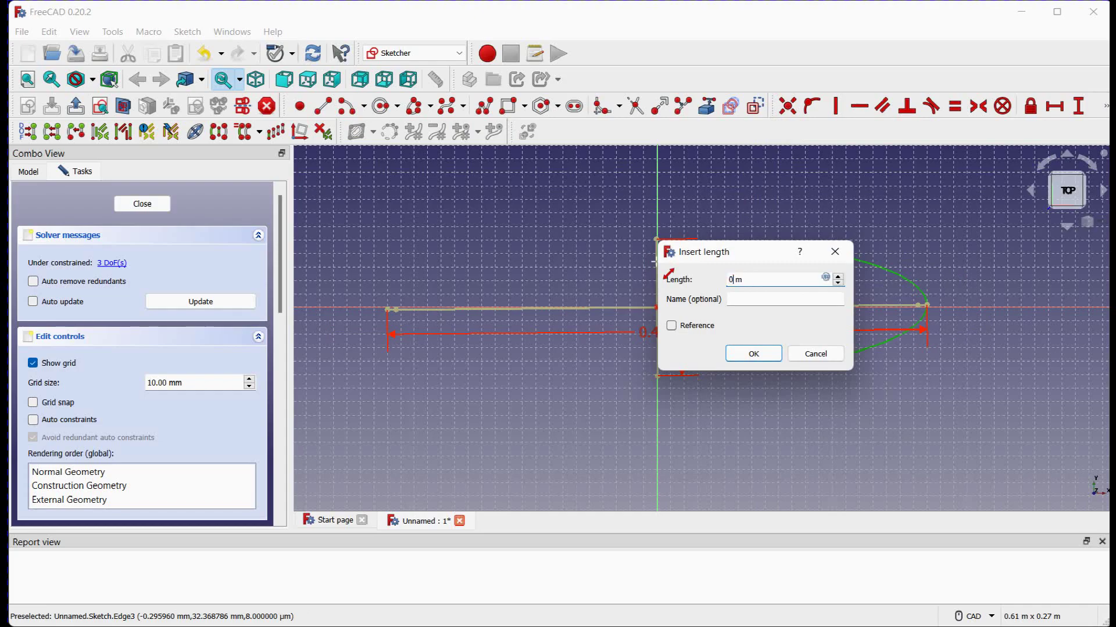
pyautogui.press('Return')
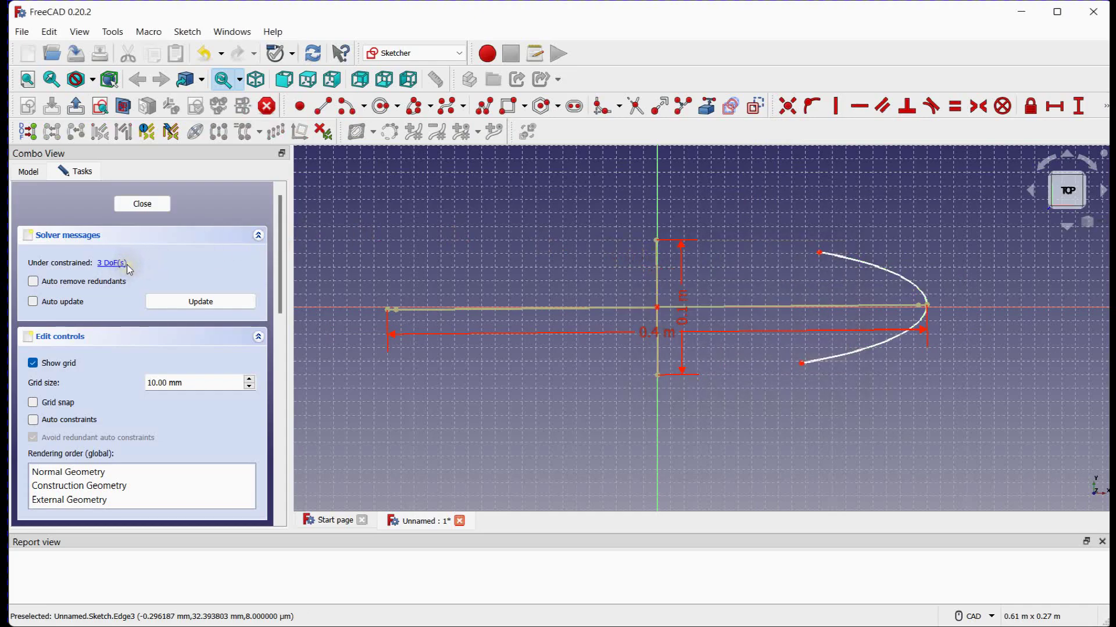
# Test the arc's remaining freedom by moving its endpoints along the curve and tilting the major axis upward.
pyautogui.moveTo(779, 242); pyautogui.dragTo(758, 231, button='middle')
pyautogui.moveTo(784, 240)
pyautogui.mouseDown()
pyautogui.moveTo(716, 251)
pyautogui.moveTo(835, 243)
pyautogui.moveTo(841, 222)
pyautogui.moveTo(838, 244)
pyautogui.moveTo(831, 222)
pyautogui.moveTo(828, 254)
pyautogui.mouseUp()
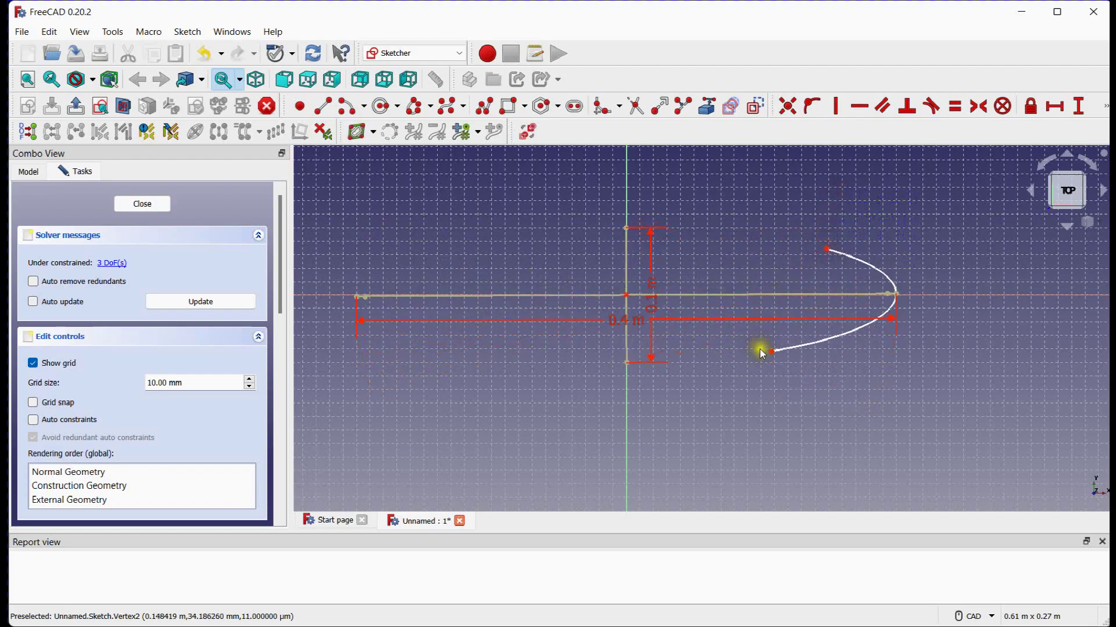
pyautogui.moveTo(770, 354)
pyautogui.mouseDown()
pyautogui.moveTo(829, 340)
pyautogui.moveTo(773, 346)
pyautogui.moveTo(811, 337)
pyautogui.moveTo(812, 369)
pyautogui.moveTo(828, 270)
pyautogui.moveTo(824, 283)
pyautogui.moveTo(875, 213)
pyautogui.moveTo(829, 361)
pyautogui.moveTo(663, 425)
pyautogui.moveTo(812, 285)
pyautogui.moveTo(814, 239)
pyautogui.moveTo(824, 300)
pyautogui.moveTo(825, 255)
pyautogui.mouseUp()
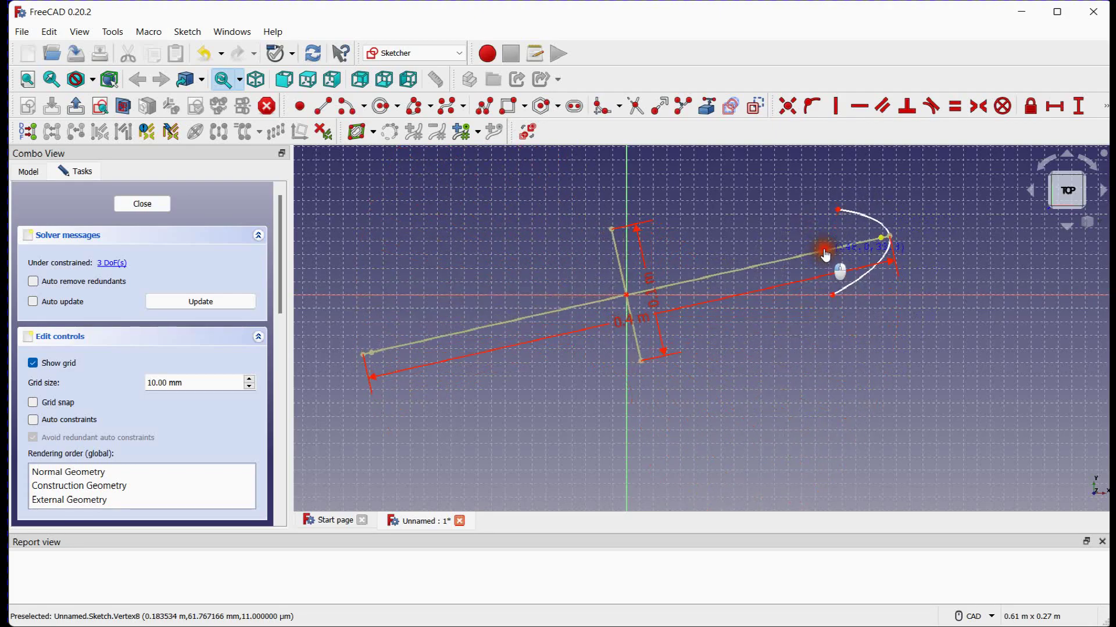
# Set the vertical distance between the arc's center and its left-hand focus point to 0 mm.
pyautogui.click(1103, 110)
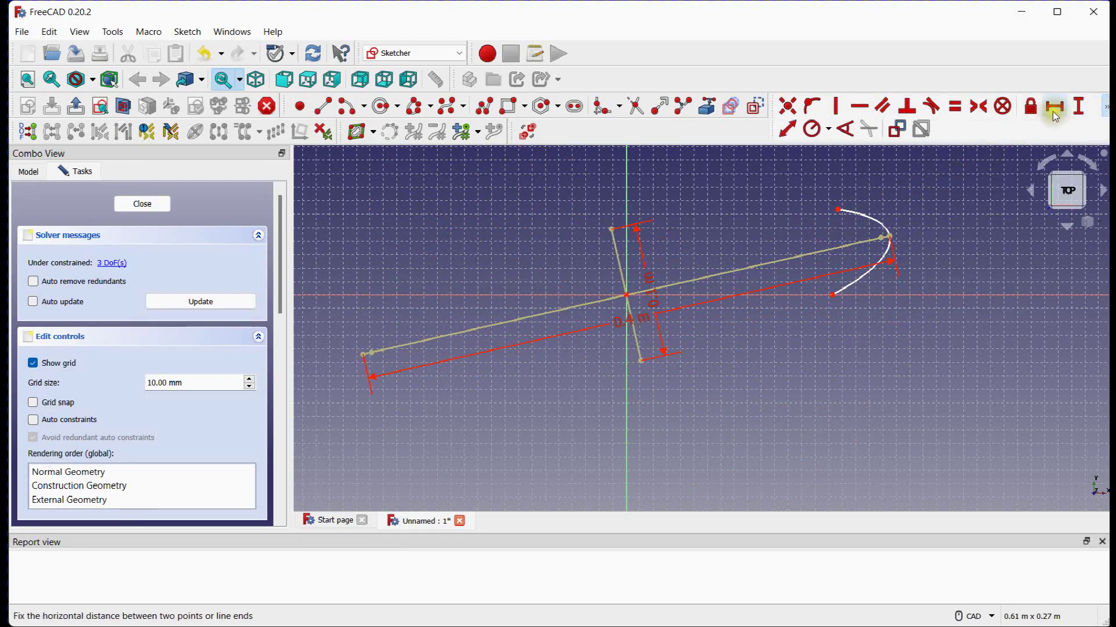
pyautogui.click(1077, 111)
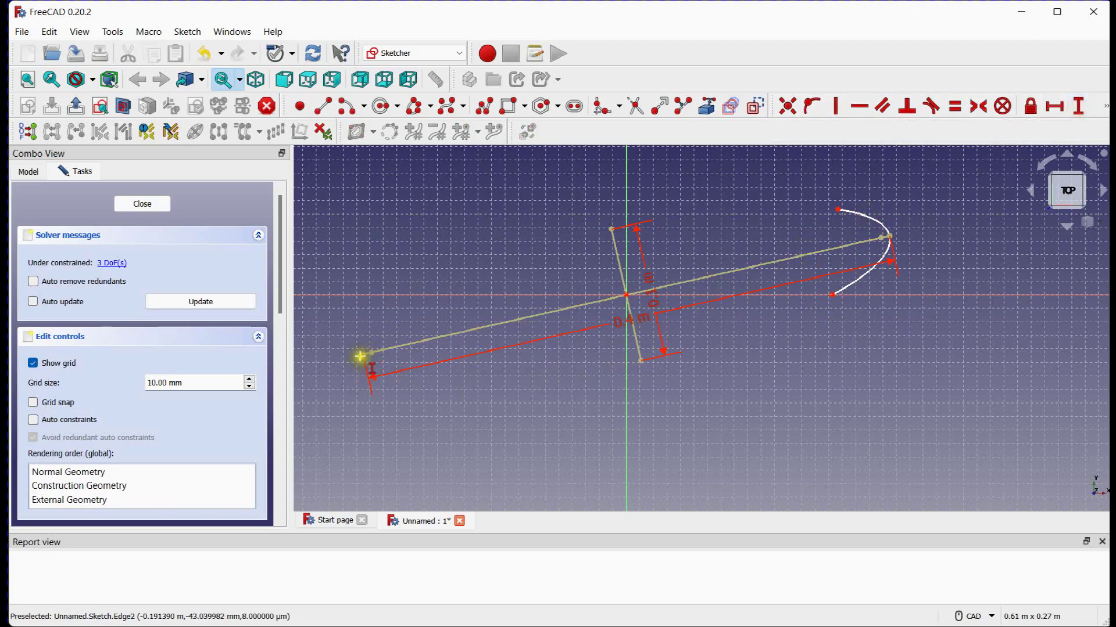
pyautogui.click(624, 295)
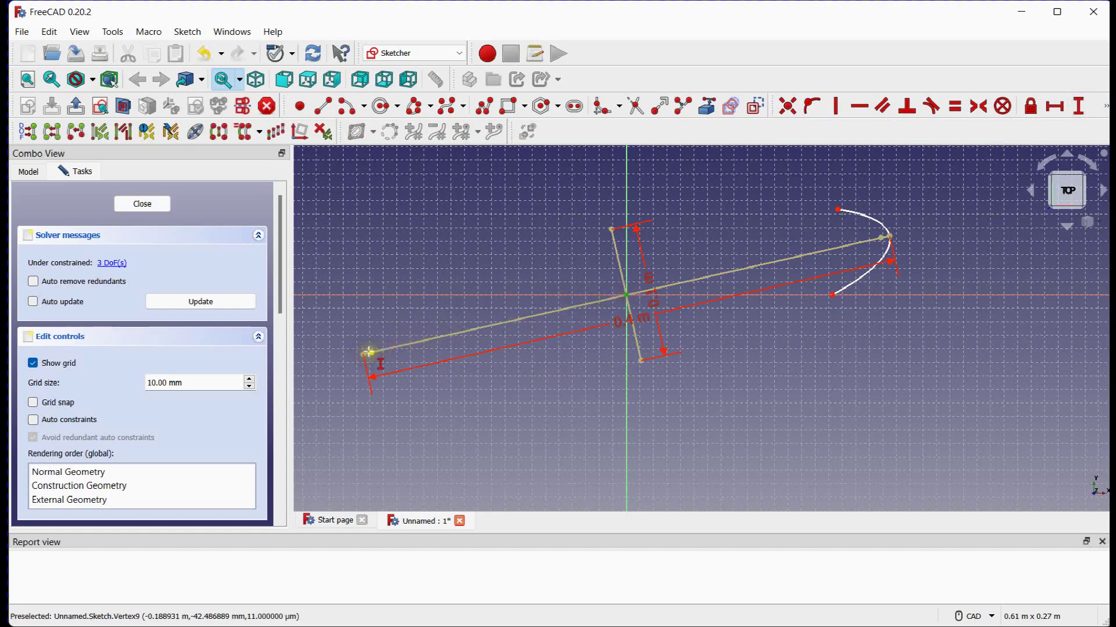
pyautogui.click(370, 352)
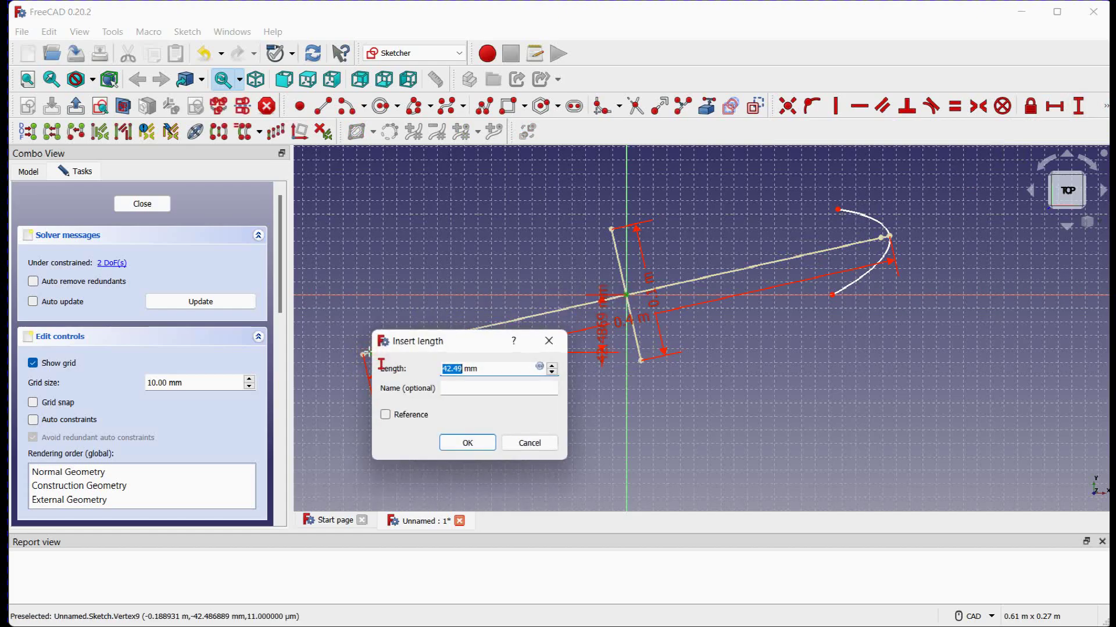
pyautogui.write('0')
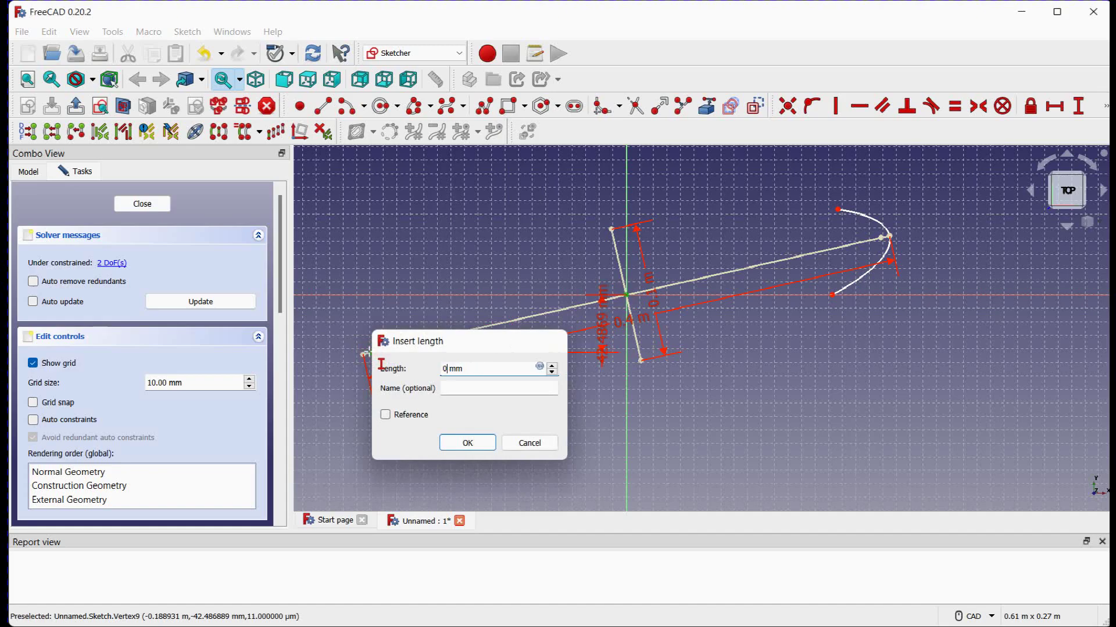
pyautogui.press('Return')
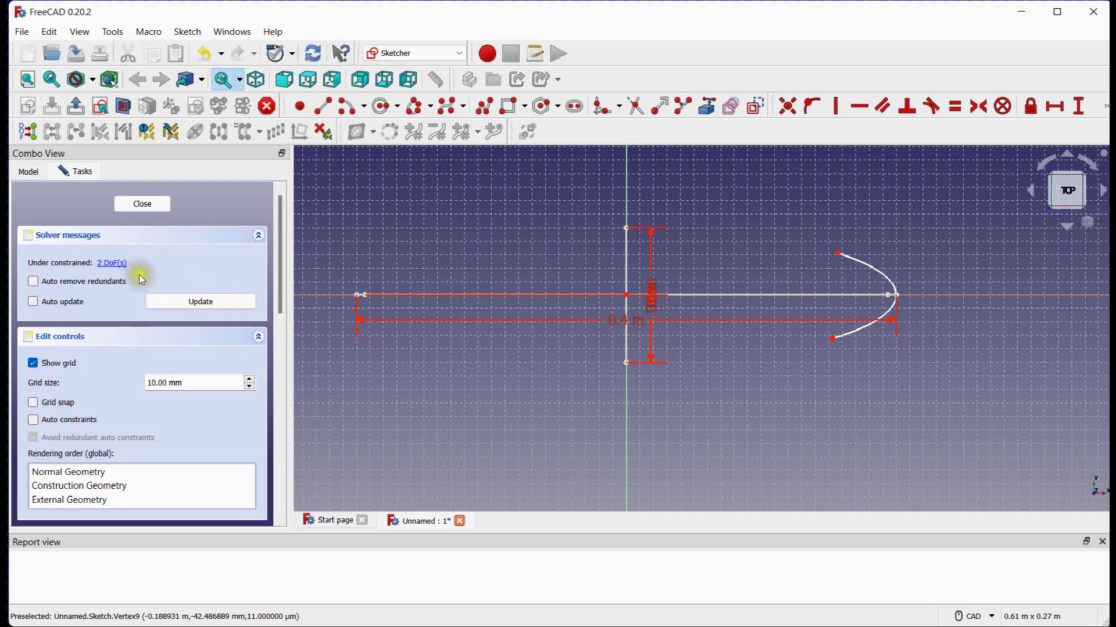
# Spread the arc's endpoints along the ellipse and constrain the upper endpoint's horizontal distance from the origin to 0.1 m.
pyautogui.moveTo(837, 253); pyautogui.dragTo(764, 253)
pyautogui.moveTo(829, 345); pyautogui.dragTo(772, 397)
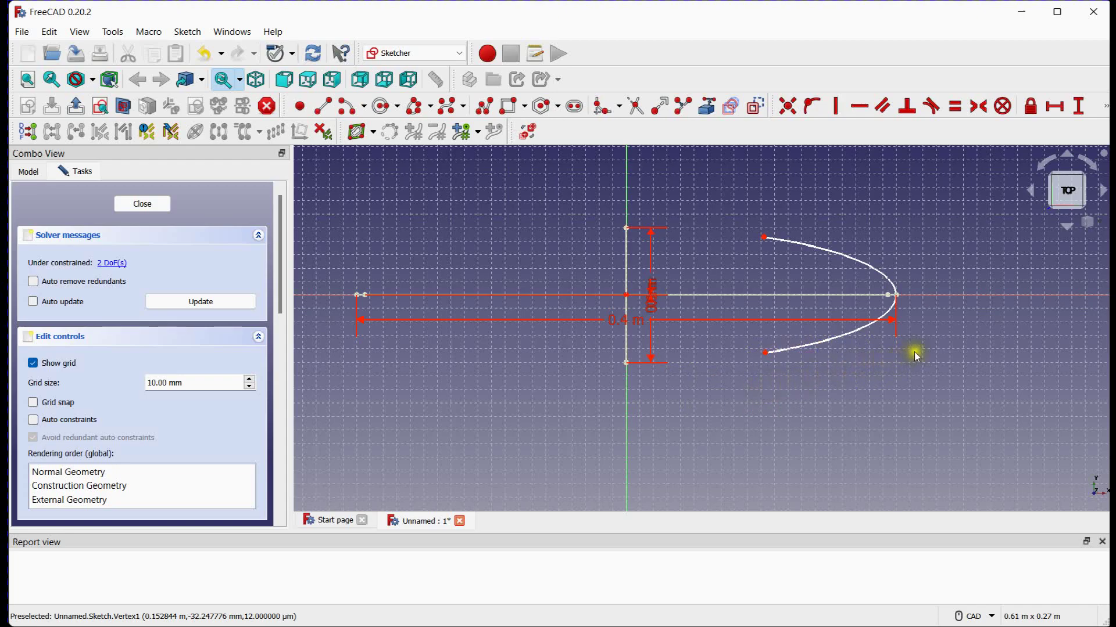
pyautogui.click(1053, 108)
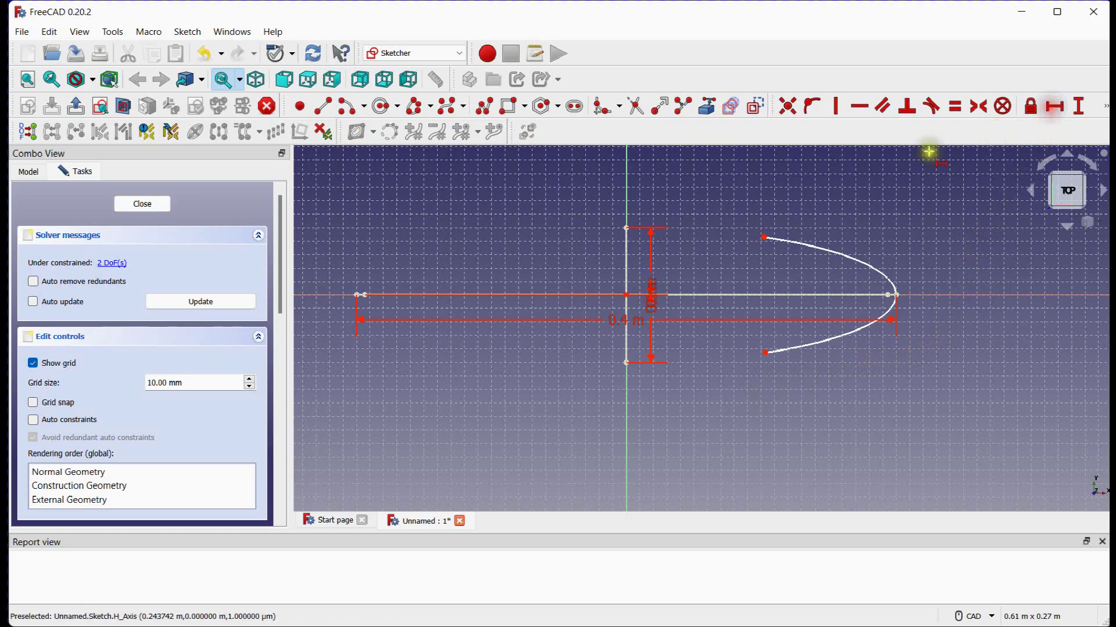
pyautogui.click(763, 238)
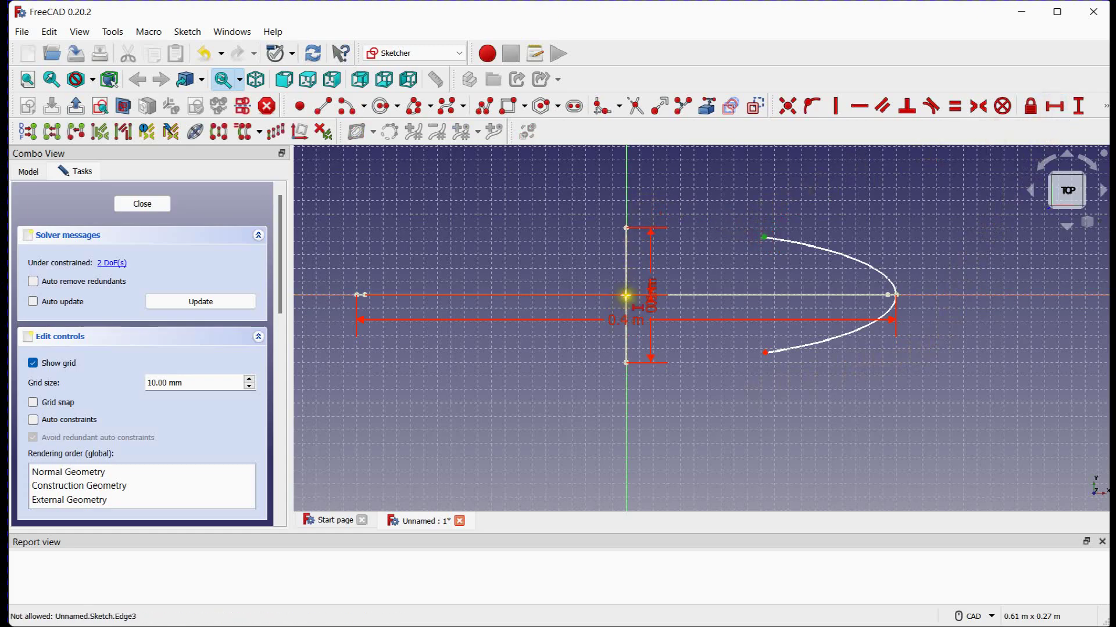
pyautogui.click(626, 295)
pyautogui.write('0.1')
pyautogui.press('Return')
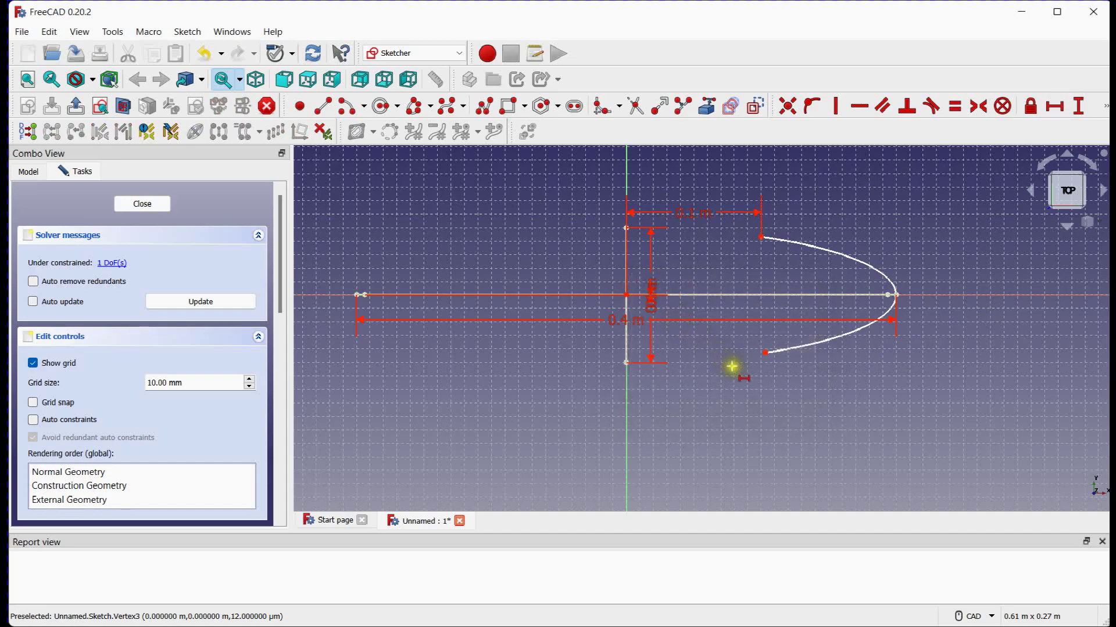
# Constrain the lower arc endpoint's horizontal distance from the origin to 0.1 m.
pyautogui.click(754, 351)
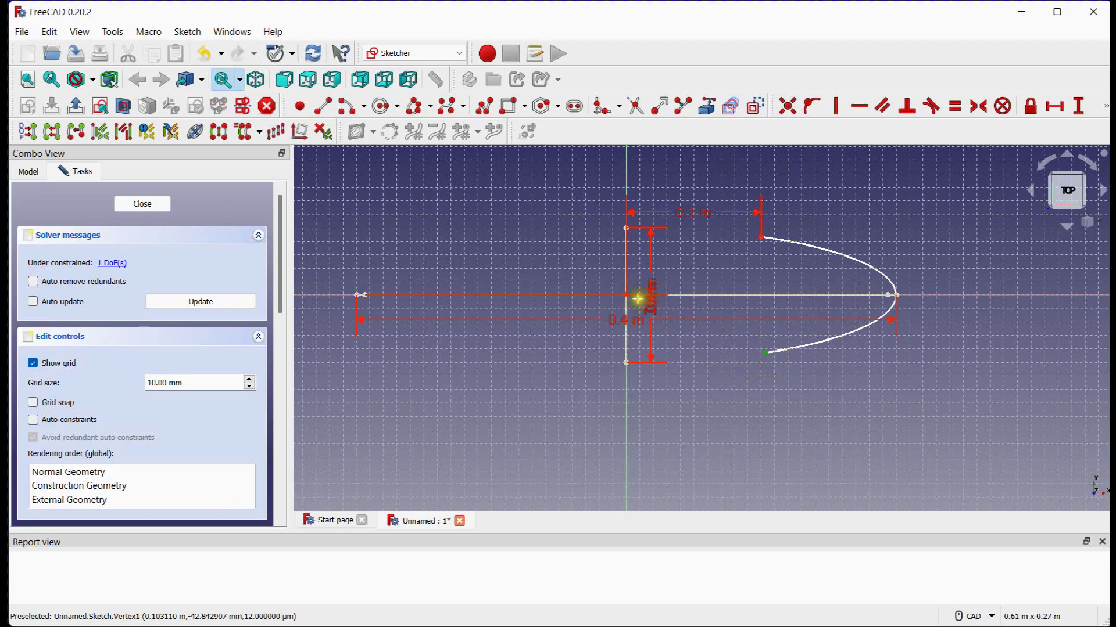
pyautogui.click(623, 295)
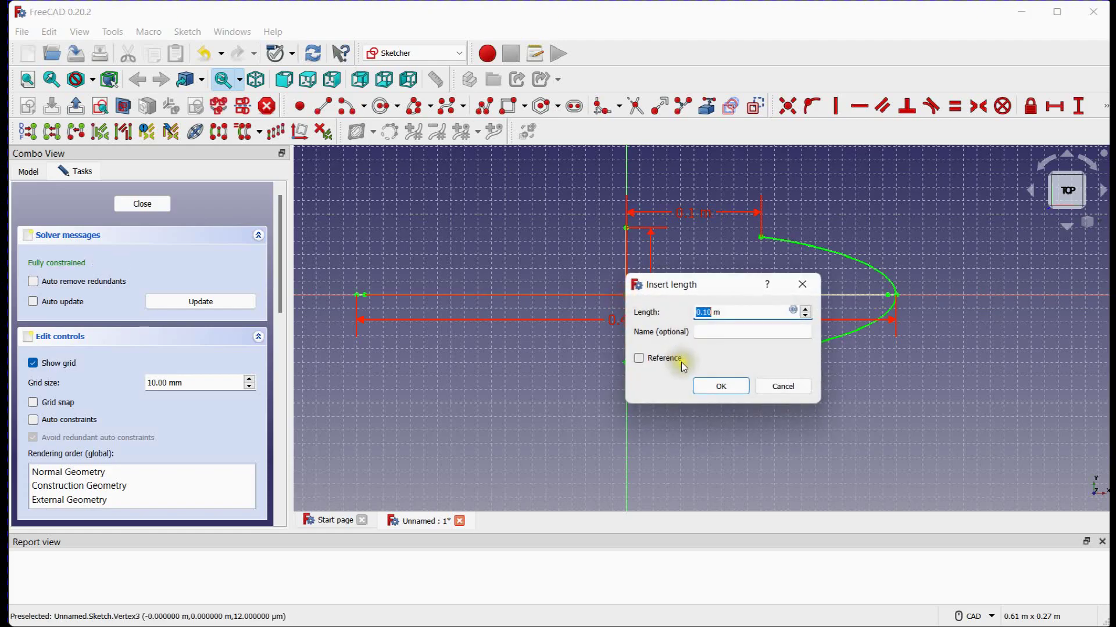
pyautogui.press('Return')
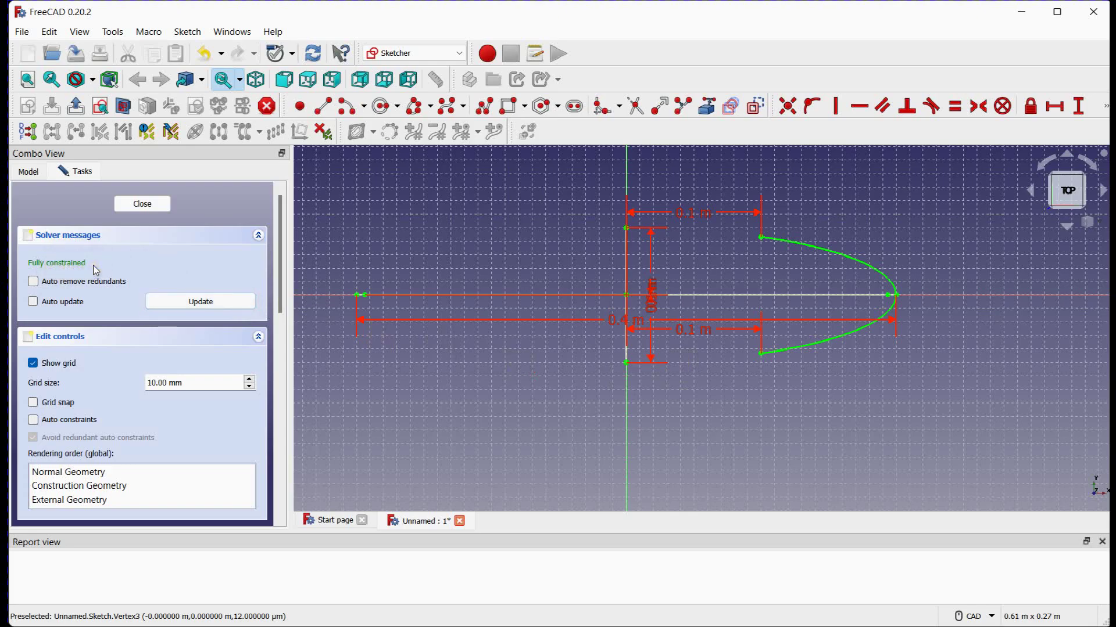
# Change the upper endpoint's horizontal distance from the origin to 0.15 m and inspect the updated arc.
pyautogui.scroll(-2, 632, 268)
pyautogui.scroll(2, 632, 268)
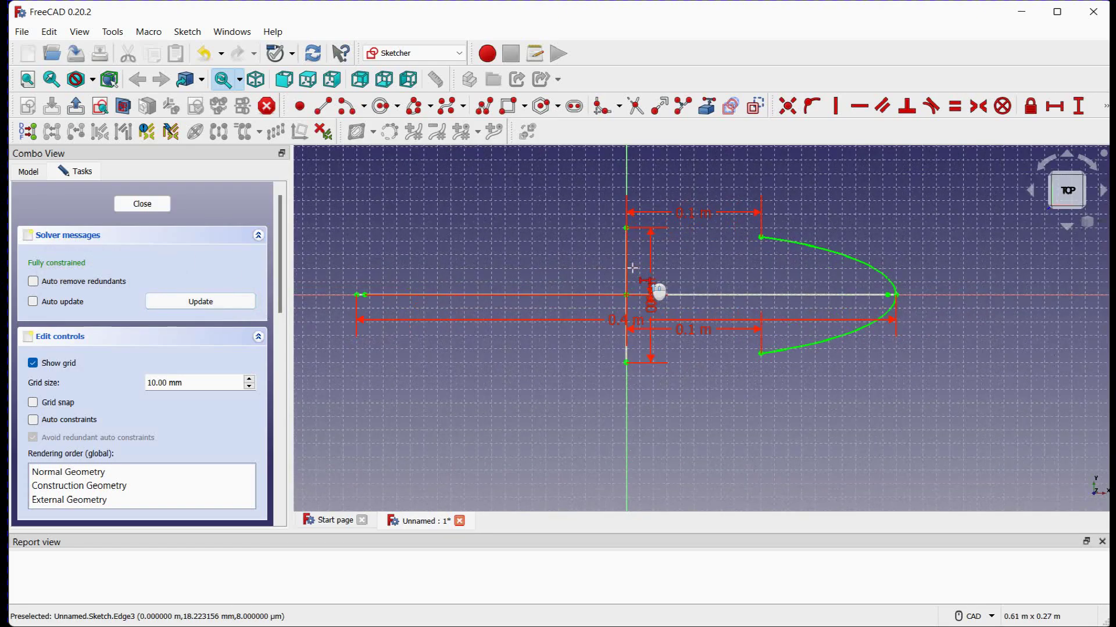
pyautogui.doubleClick(695, 215)
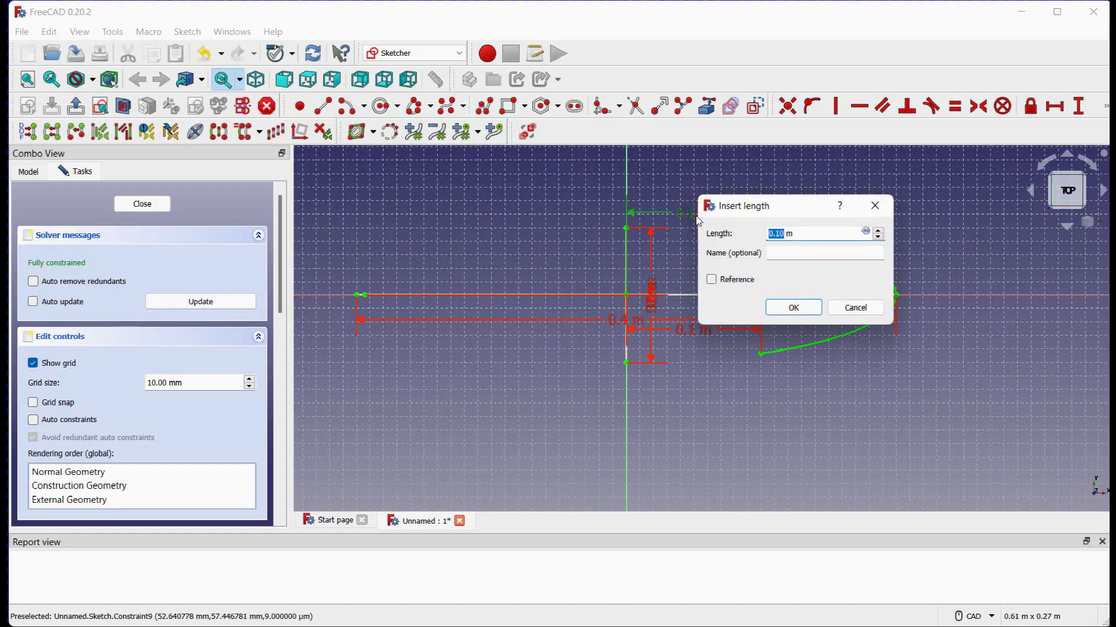
pyautogui.press('Return')
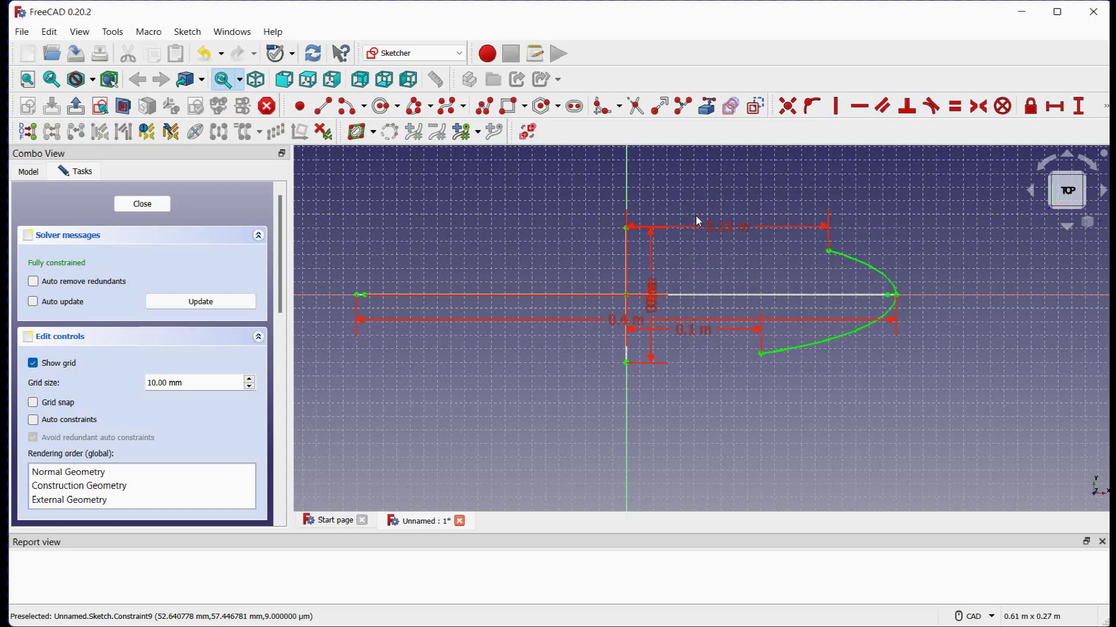
pyautogui.scroll(3, 695, 215)
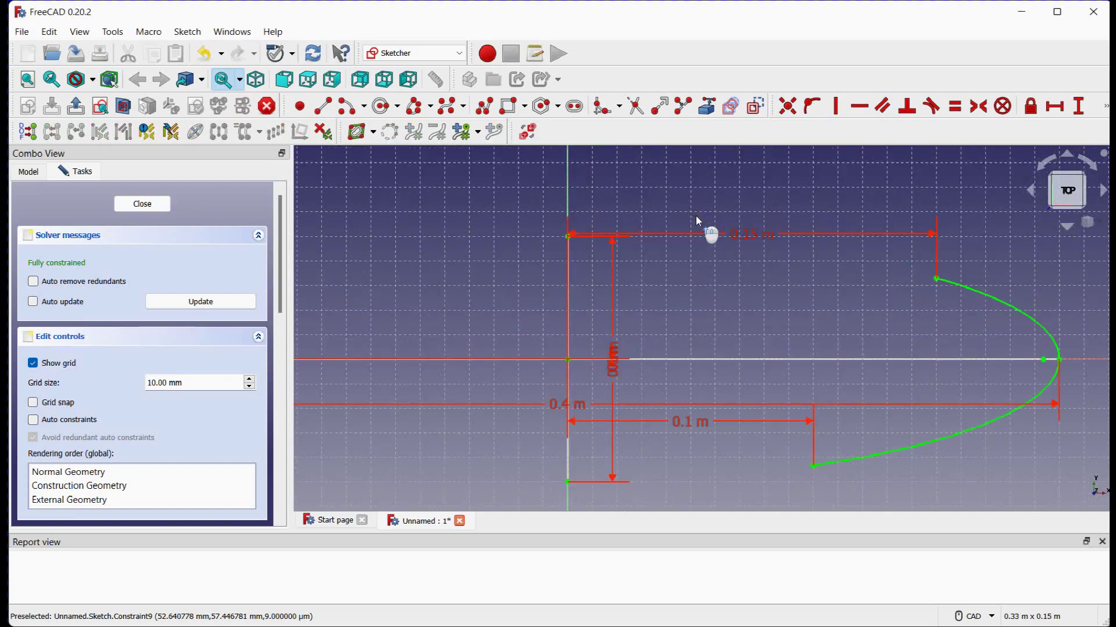
pyautogui.scroll(-1, 757, 278)
pyautogui.moveTo(782, 288); pyautogui.dragTo(735, 266, button='middle')
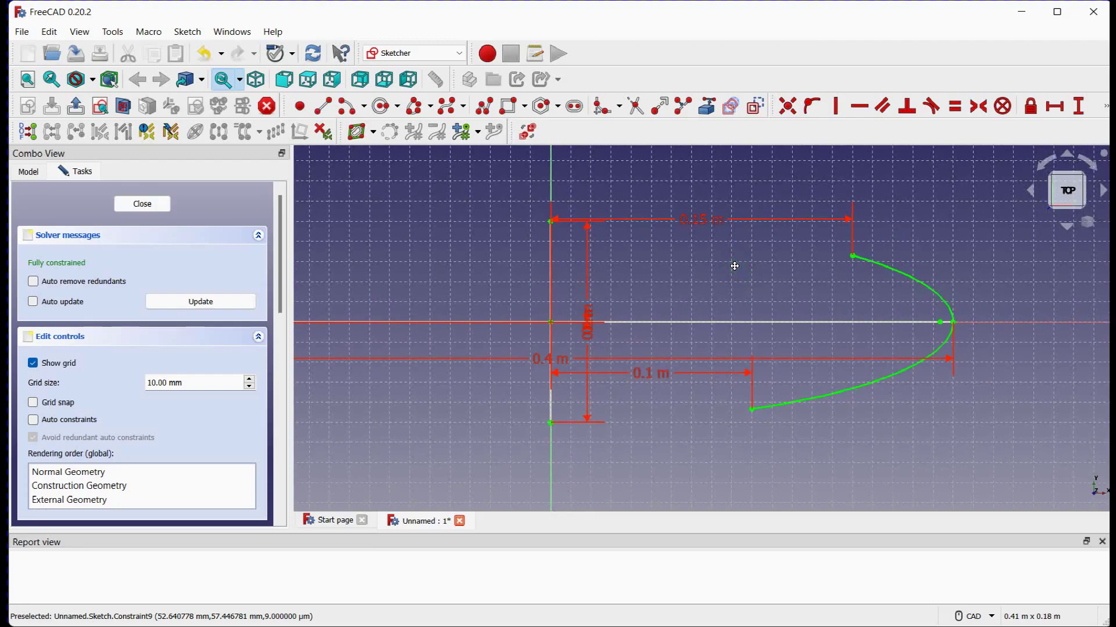
# Delete the entire elliptical arc with its helper geometry and constraints, leaving the sketch empty.
pyautogui.scroll(-3, 524, 268)
pyautogui.moveTo(326, 201)
pyautogui.mouseDown()
pyautogui.moveTo(749, 367)
pyautogui.moveTo(815, 381)
pyautogui.mouseUp()
pyautogui.press('Delete')
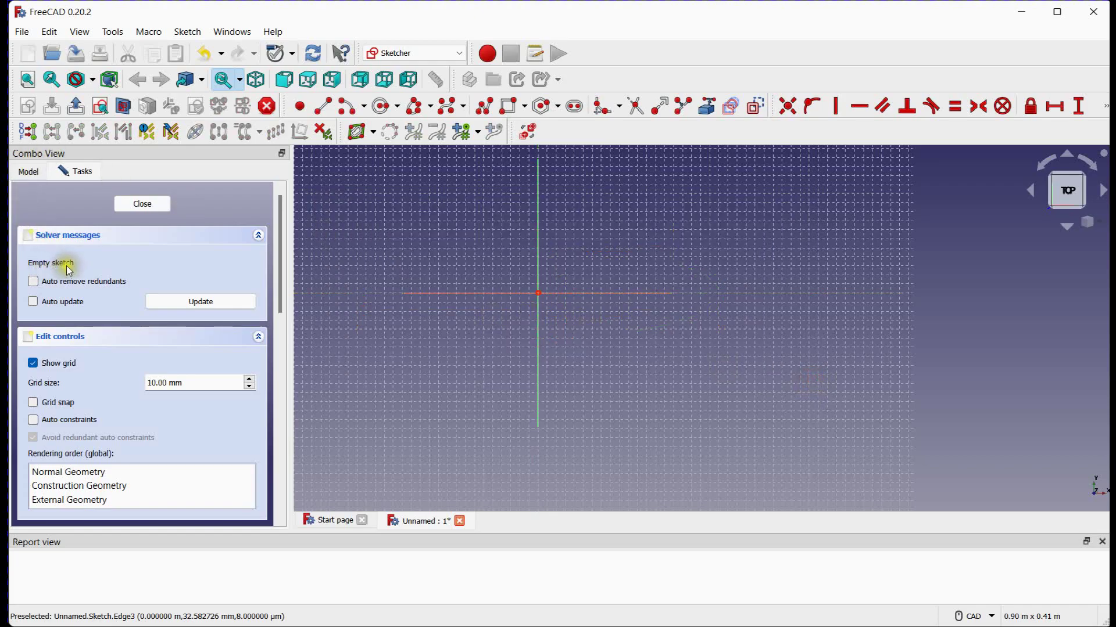
pyautogui.scroll(3, 523, 263)
pyautogui.scroll(1, 480, 278)
pyautogui.moveTo(481, 277)
pyautogui.mouseDown(button='middle')
pyautogui.moveTo(527, 284)
pyautogui.moveTo(523, 241)
pyautogui.mouseUp(button='middle')
pyautogui.scroll(1, 526, 284)
pyautogui.scroll(-2, 523, 281)
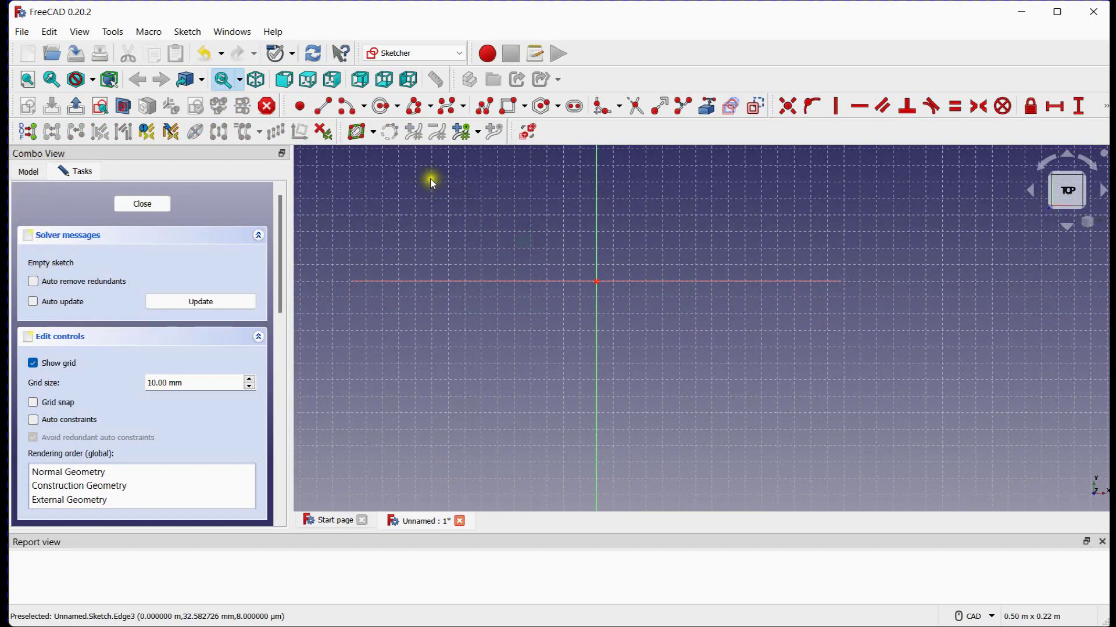
# Draw an arc of hyperbola centered on the horizontal axis about 128 mm right of the origin, opening left with endpoints above and below the axis.
pyautogui.click(430, 108)
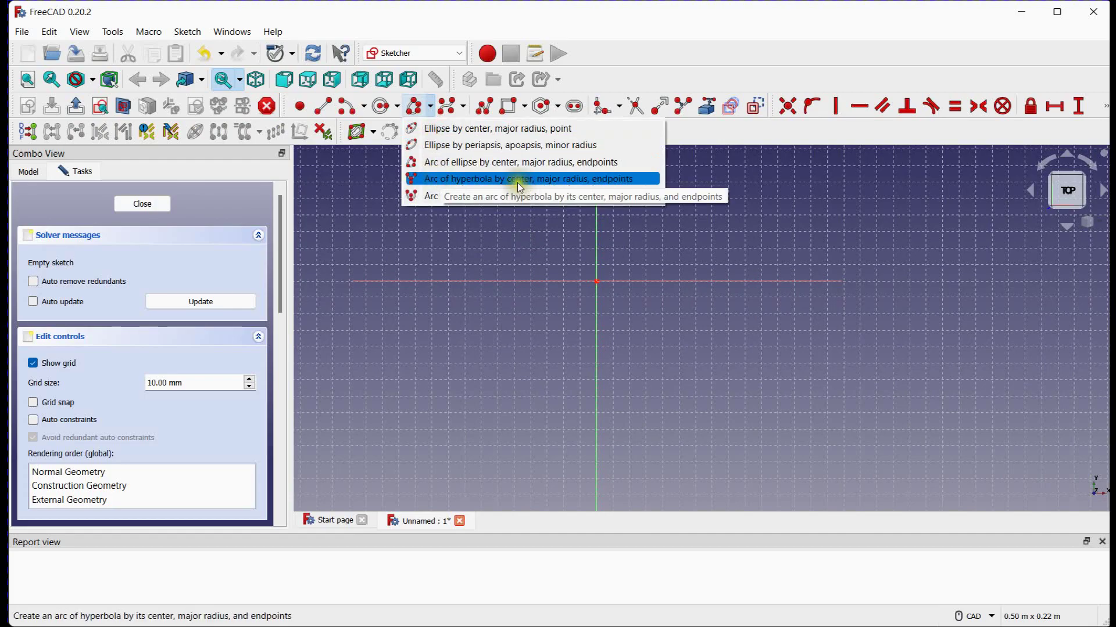
pyautogui.click(577, 182)
pyautogui.scroll(-2, 638, 282)
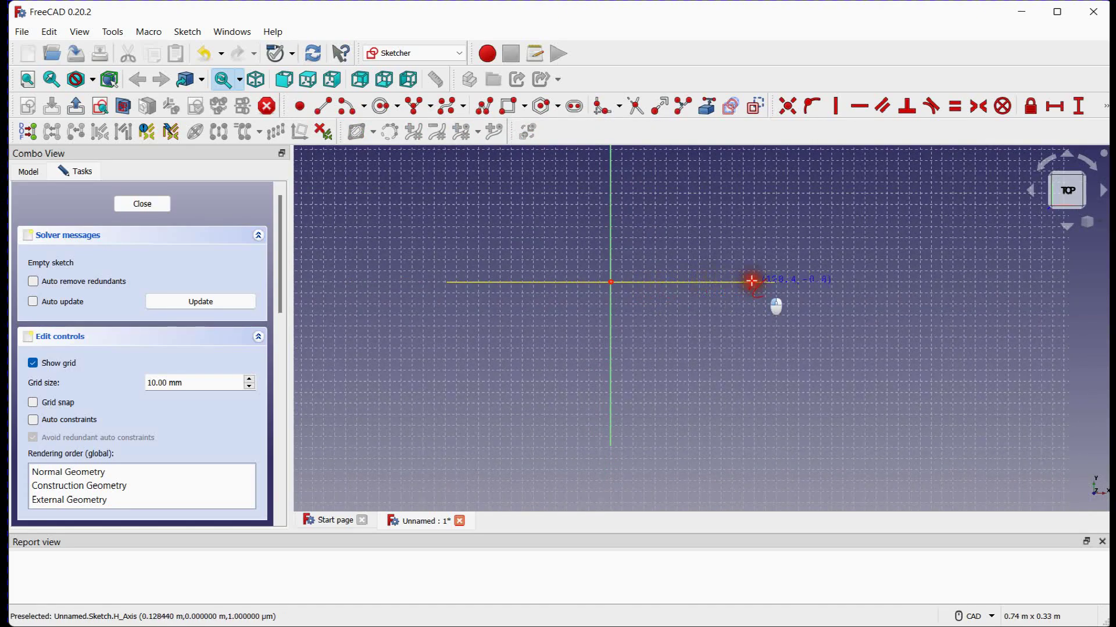
pyautogui.click(696, 281)
pyautogui.click(648, 282)
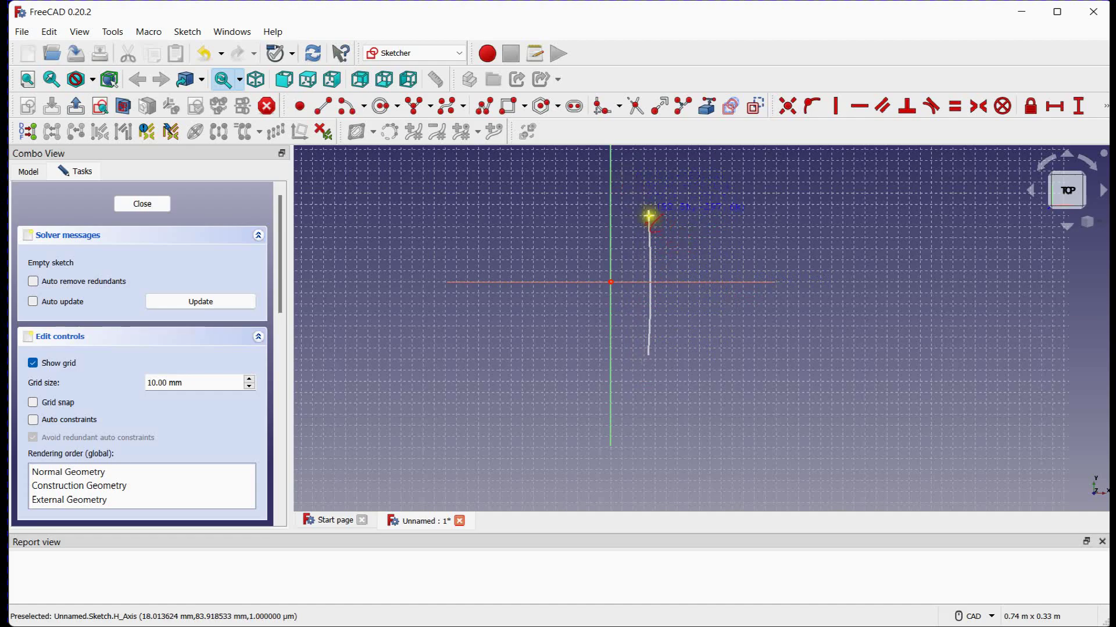
pyautogui.click(495, 169)
pyautogui.moveTo(518, 263); pyautogui.dragTo(633, 299, button='middle')
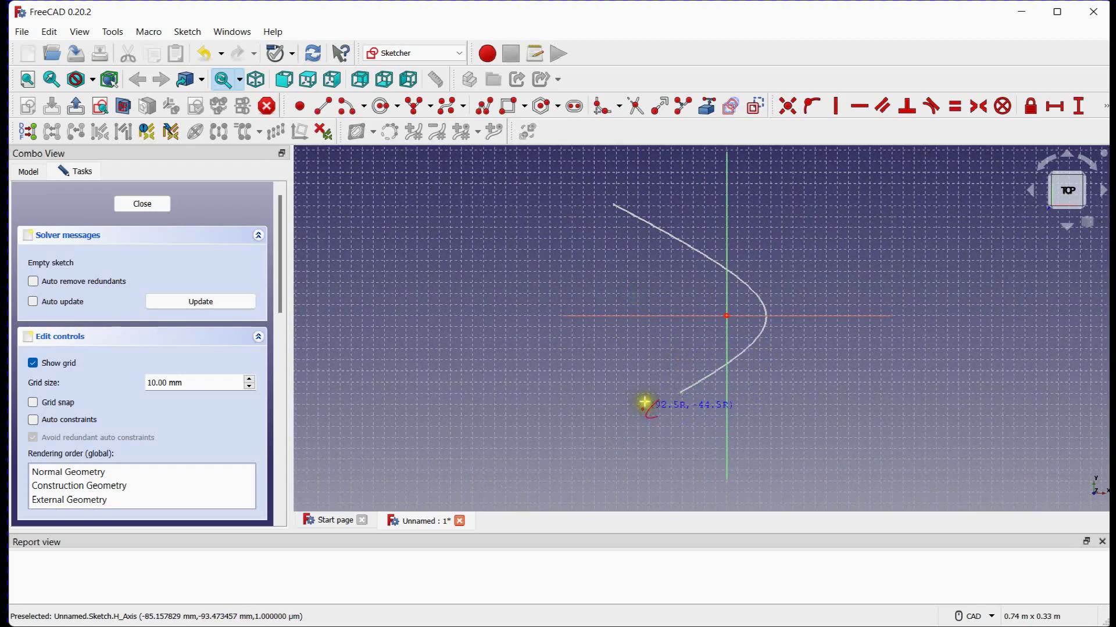
pyautogui.click(594, 426)
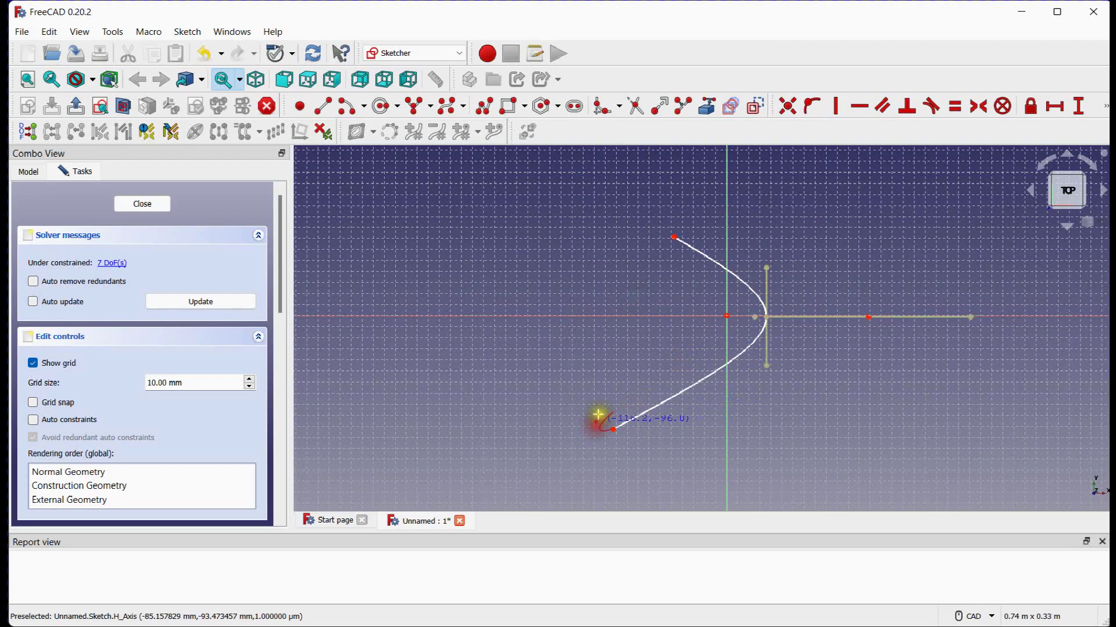
pyautogui.scroll(2, 614, 331)
pyautogui.moveTo(601, 305); pyautogui.dragTo(591, 287, button='middle')
pyautogui.rightClick(590, 287)
pyautogui.click(526, 312)
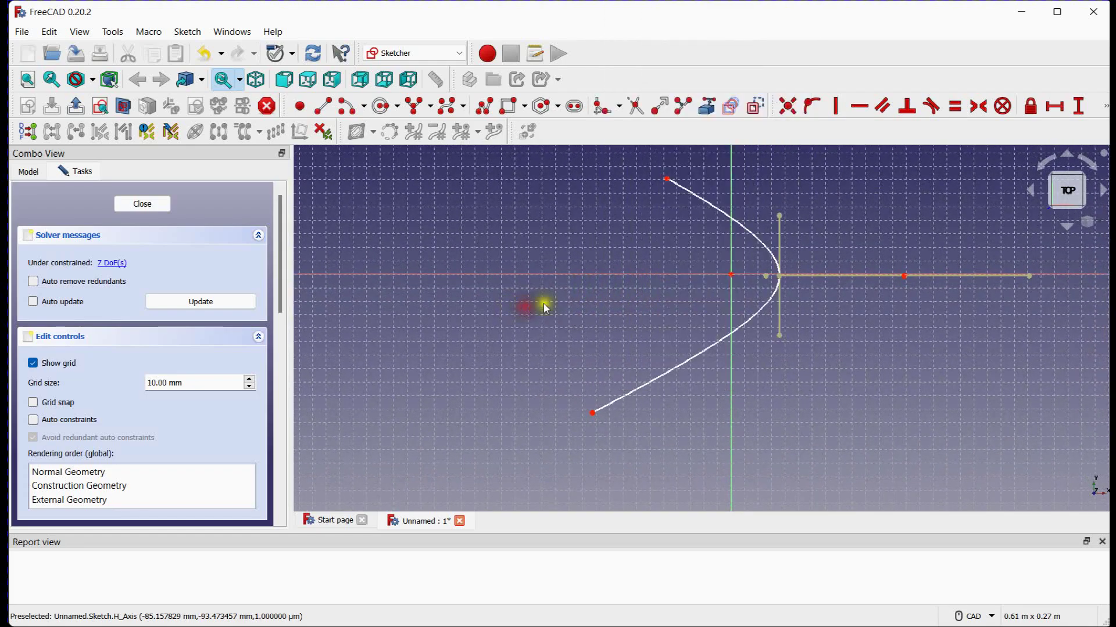
# Move the hyperbolic arc by its major axis slightly right and below the horizontal axis.
pyautogui.moveTo(548, 302); pyautogui.dragTo(533, 301, button='middle')
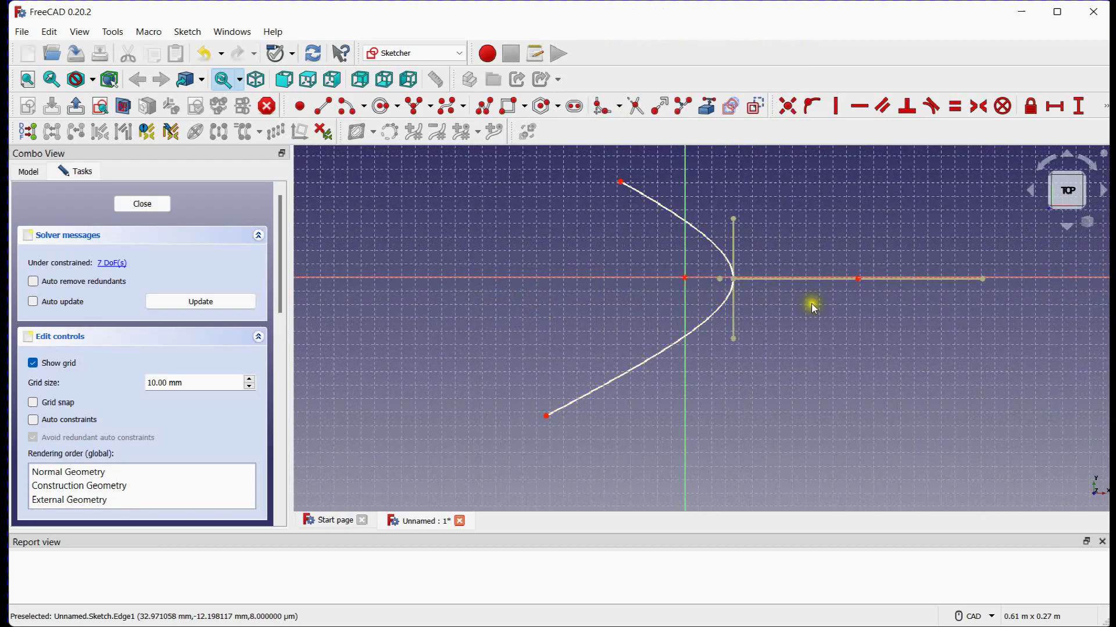
pyautogui.moveTo(785, 279)
pyautogui.mouseDown()
pyautogui.moveTo(790, 258)
pyautogui.moveTo(845, 224)
pyautogui.moveTo(831, 272)
pyautogui.moveTo(767, 297)
pyautogui.moveTo(632, 296)
pyautogui.moveTo(851, 279)
pyautogui.moveTo(869, 257)
pyautogui.moveTo(857, 293)
pyautogui.moveTo(795, 305)
pyautogui.moveTo(808, 301)
pyautogui.mouseUp()
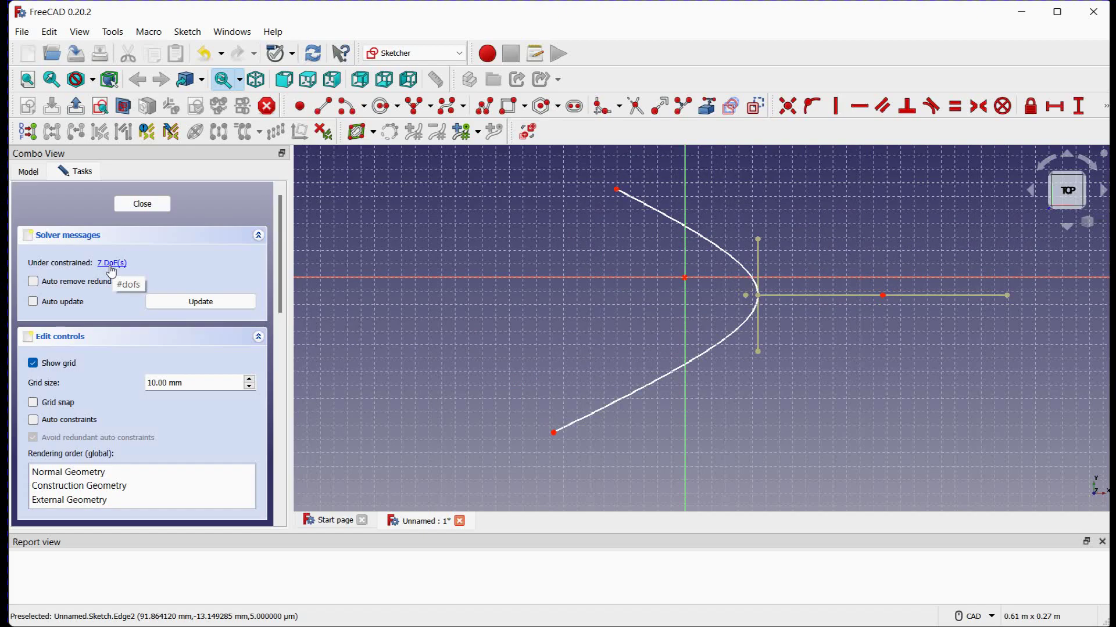
pyautogui.moveTo(548, 320); pyautogui.dragTo(505, 342, button='middle')
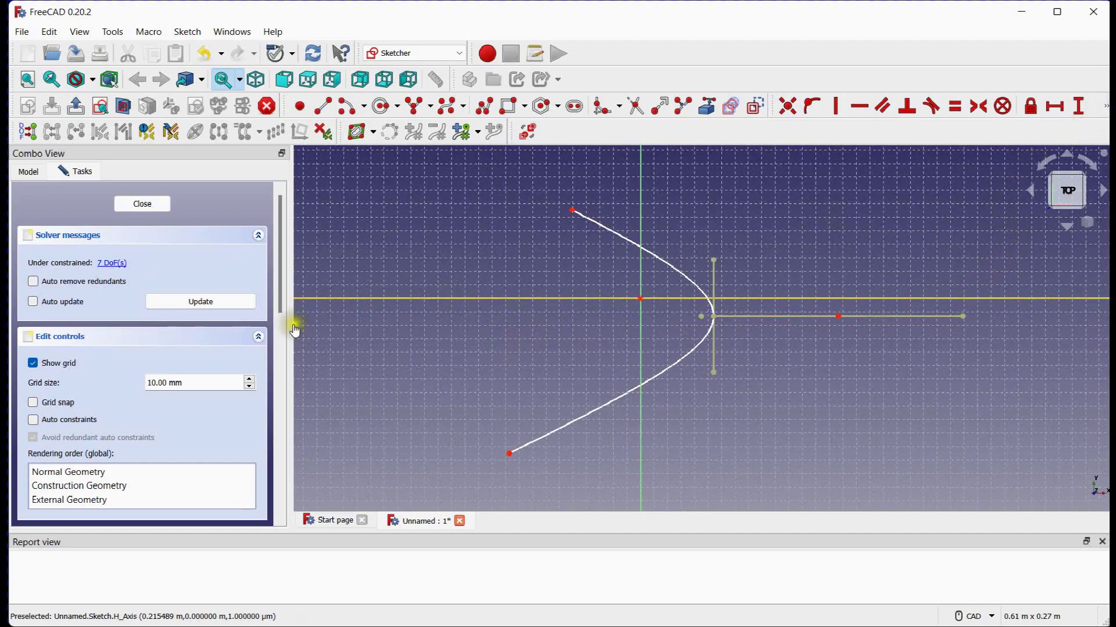
# Examine the hyperbolic arc's three internal alignment constraints and the geometry each one refers to.
pyautogui.moveTo(279, 294); pyautogui.dragTo(271, 455)
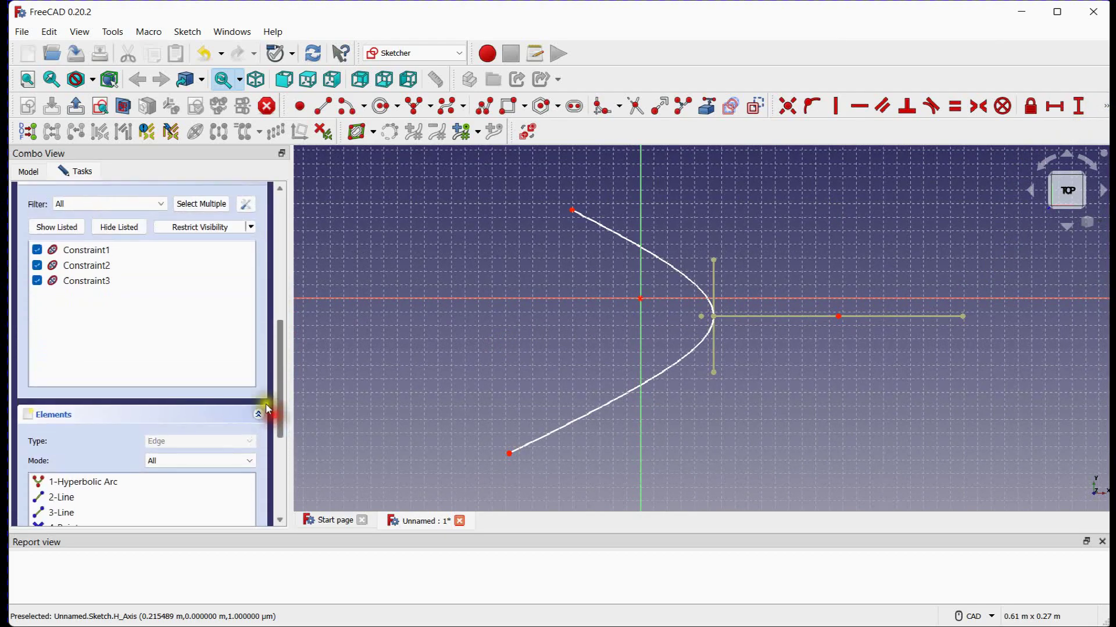
pyautogui.click(96, 251)
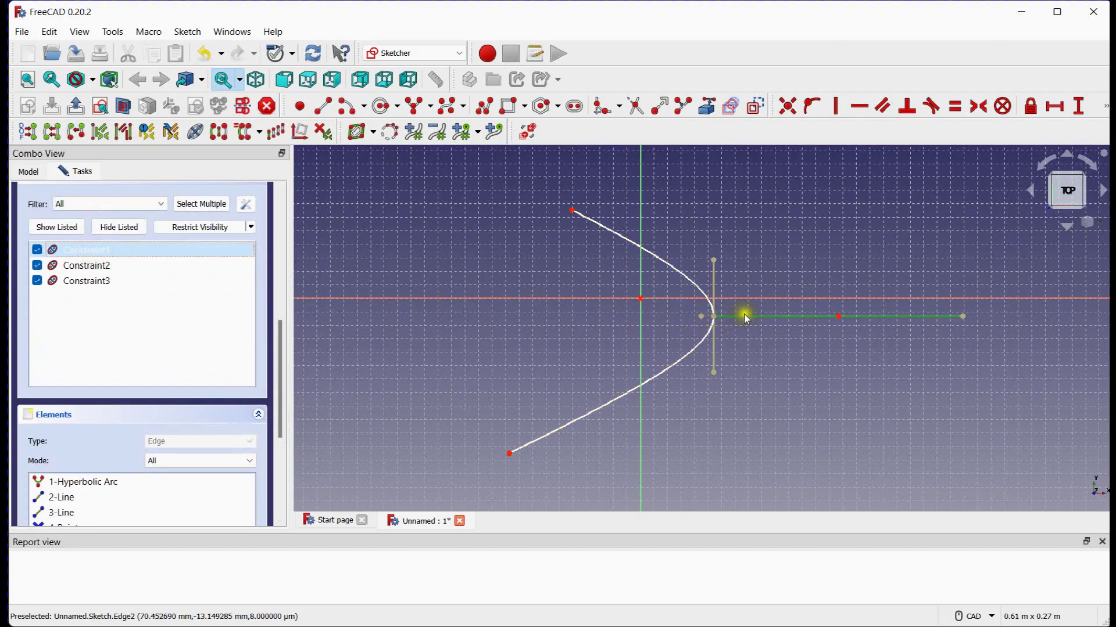
pyautogui.click(78, 266)
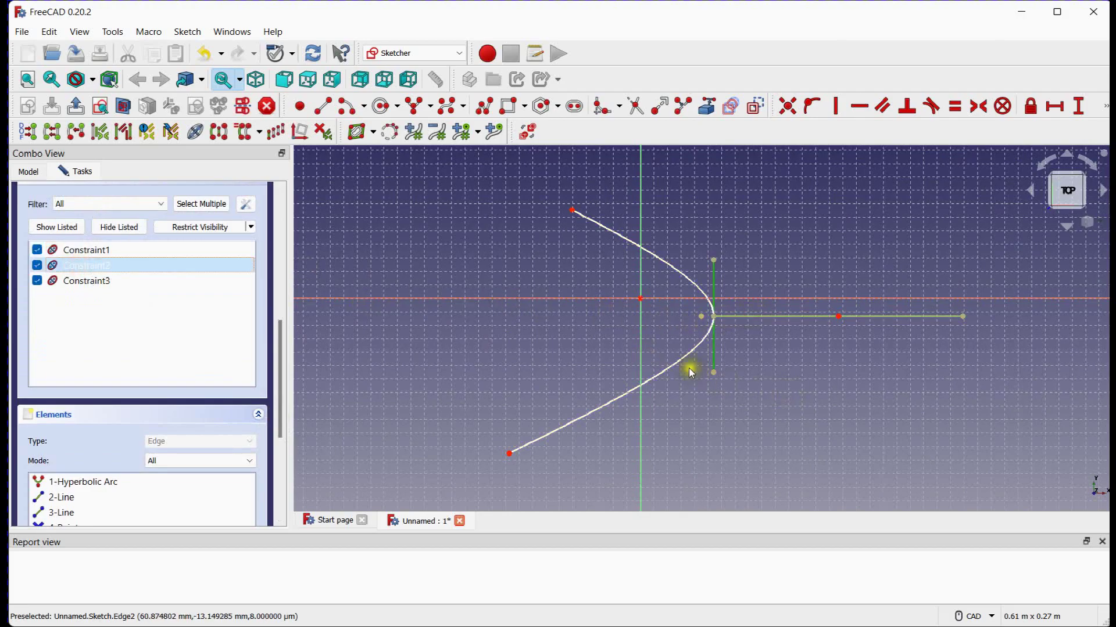
pyautogui.click(92, 282)
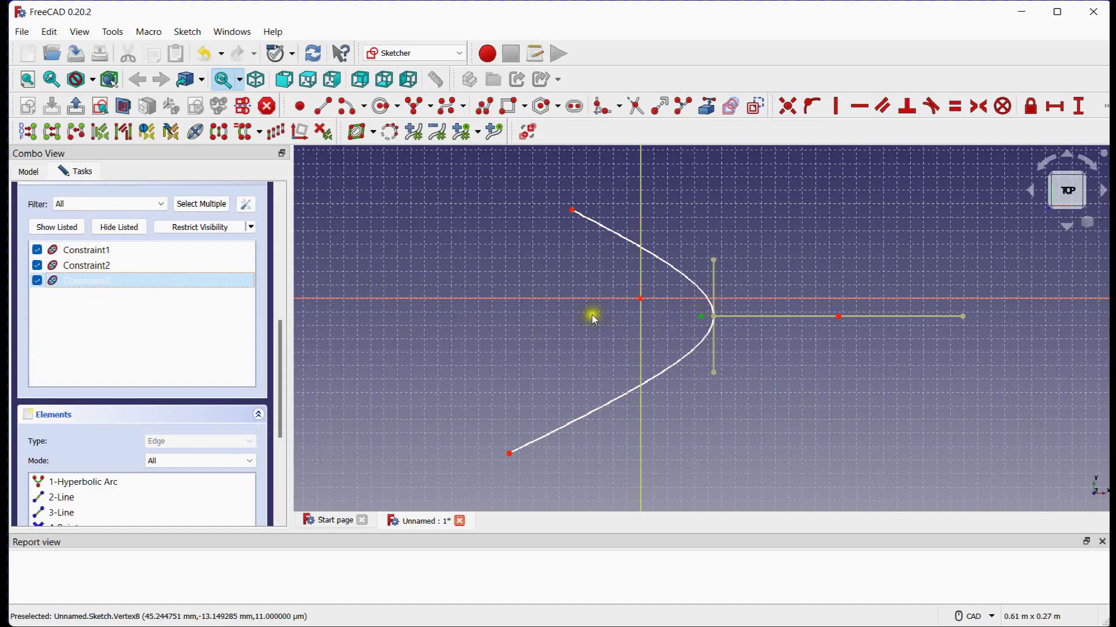
# Inspect the sketch elements of the hyperbola: the hyperbolic arc, its two axis lines and the focus point.
pyautogui.moveTo(282, 339); pyautogui.dragTo(276, 405)
pyautogui.click(118, 287)
pyautogui.click(105, 306)
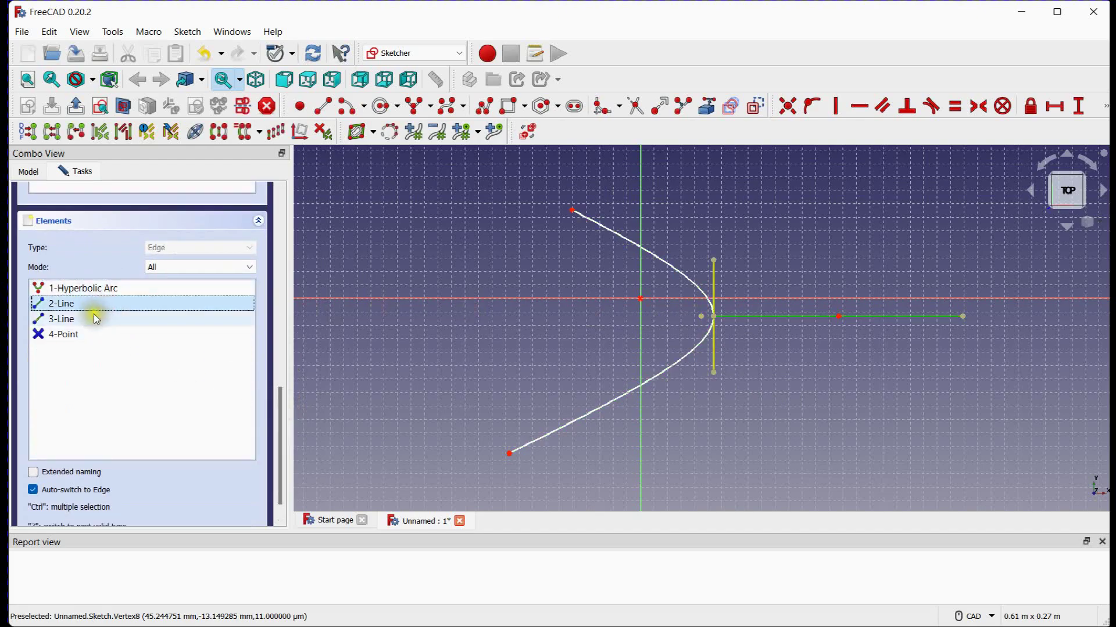
pyautogui.click(96, 319)
pyautogui.click(85, 334)
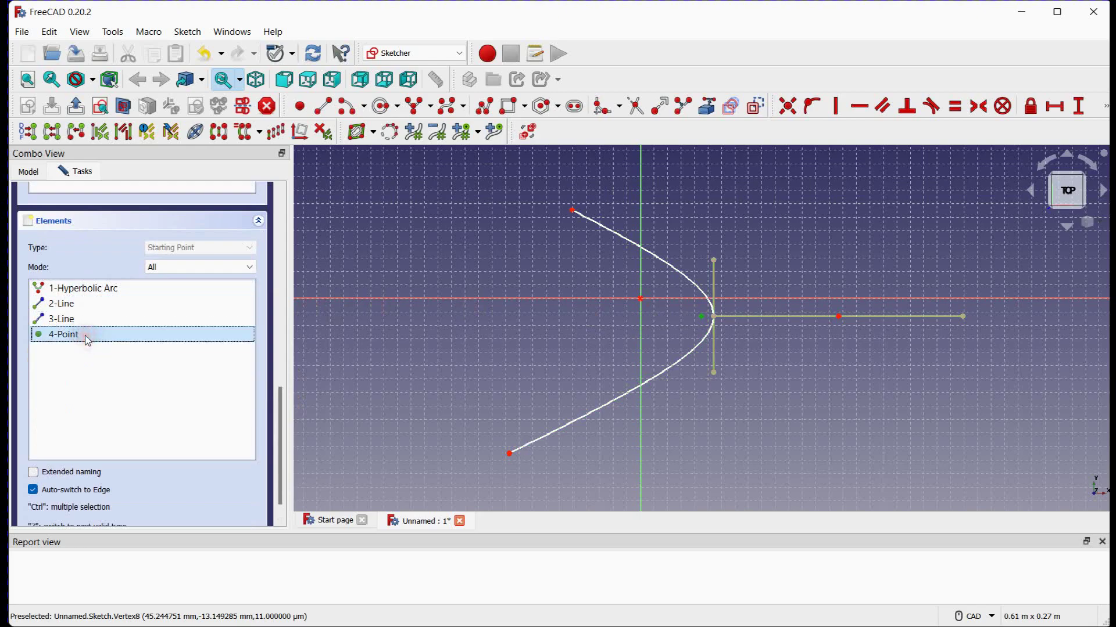
pyautogui.click(542, 340)
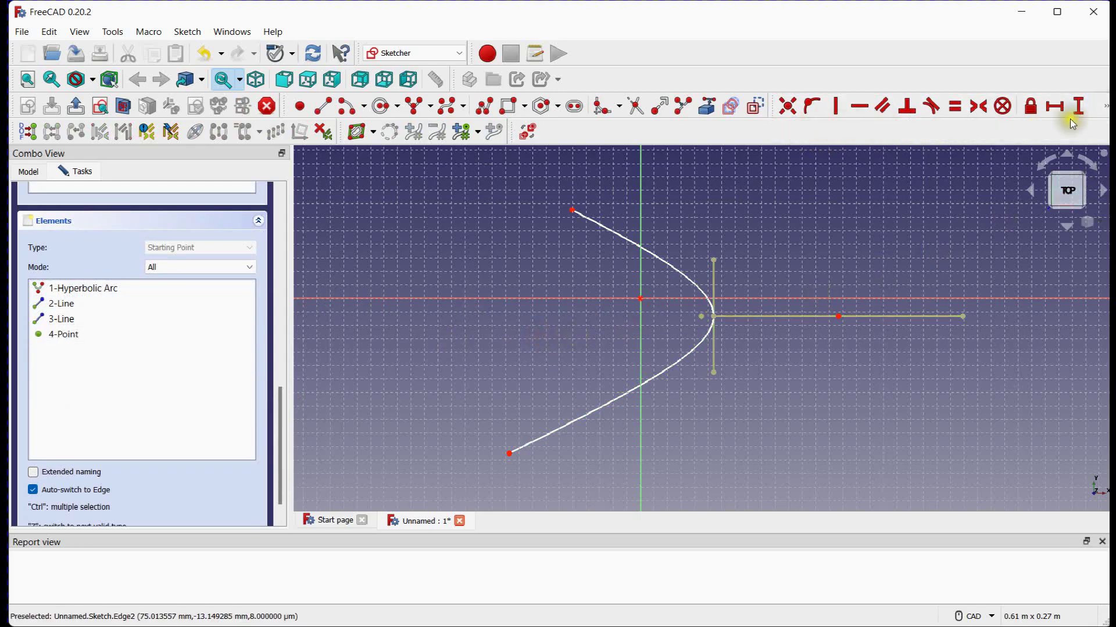
# Constrain the hyperbola's major axis length to 0.2 m and its minor axis length to 0.1 m.
pyautogui.click(1104, 106)
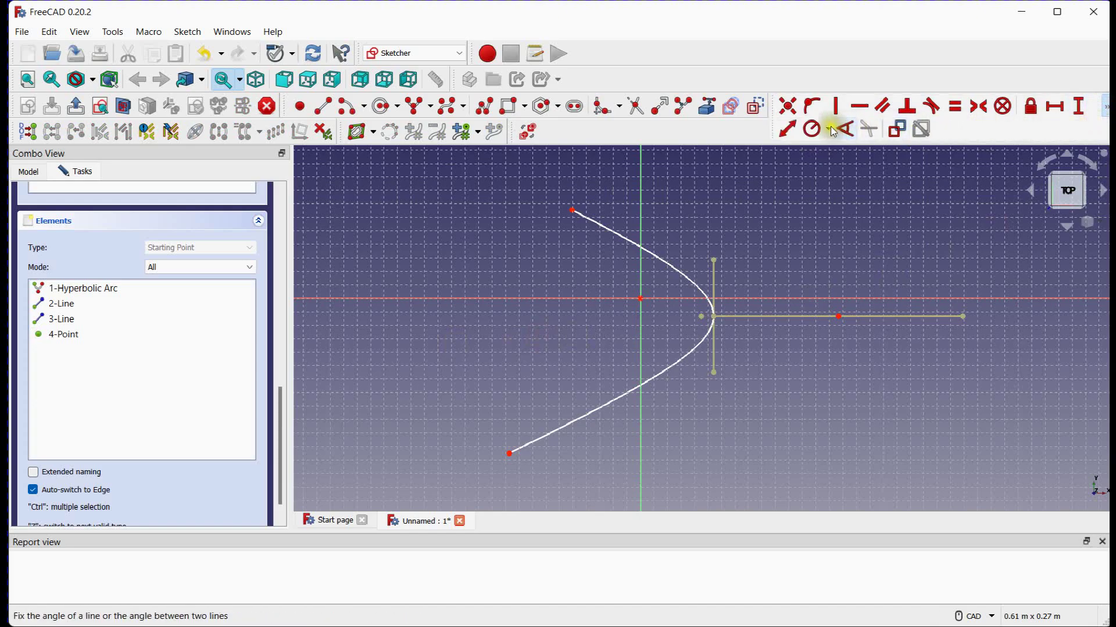
pyautogui.click(787, 129)
pyautogui.click(768, 316)
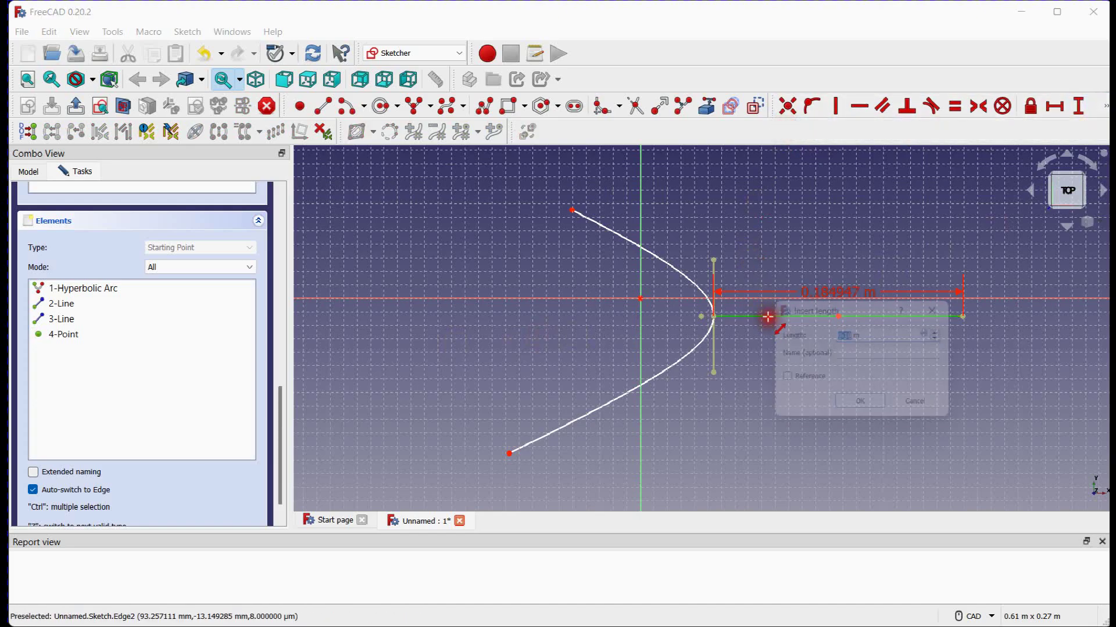
pyautogui.write('0.2')
pyautogui.press('Return')
pyautogui.moveTo(745, 357); pyautogui.dragTo(751, 397, button='middle')
pyautogui.rightClick(751, 396)
pyautogui.click(717, 431)
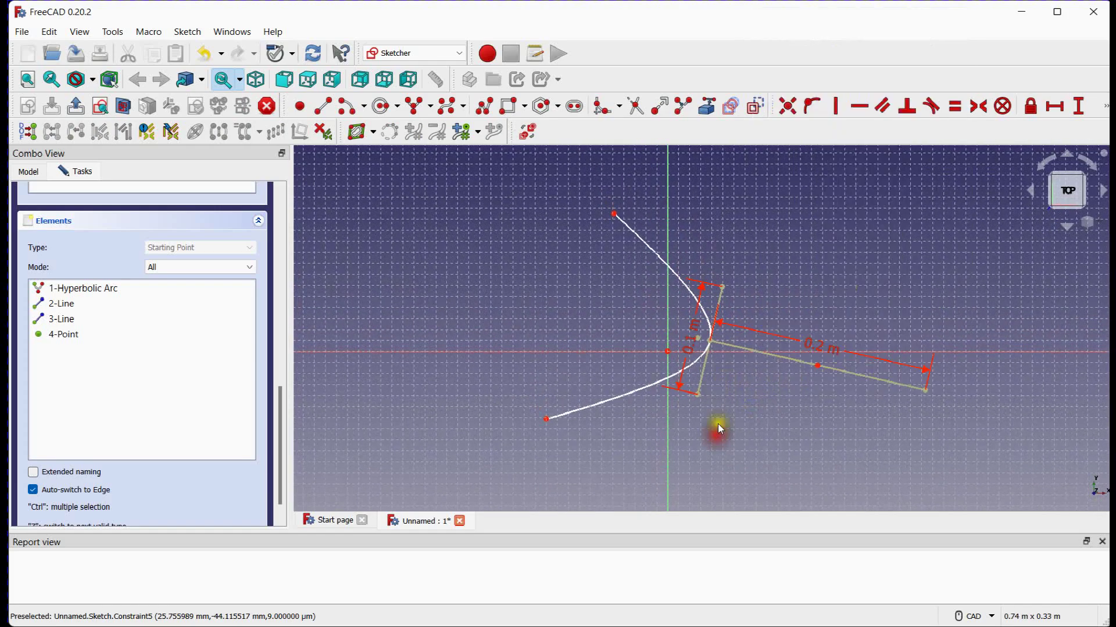
# Make the hyperbola's focus point coincident with the sketch origin.
pyautogui.moveTo(697, 338)
pyautogui.mouseDown()
pyautogui.moveTo(590, 316)
pyautogui.moveTo(722, 393)
pyautogui.moveTo(691, 278)
pyautogui.moveTo(705, 348)
pyautogui.mouseUp()
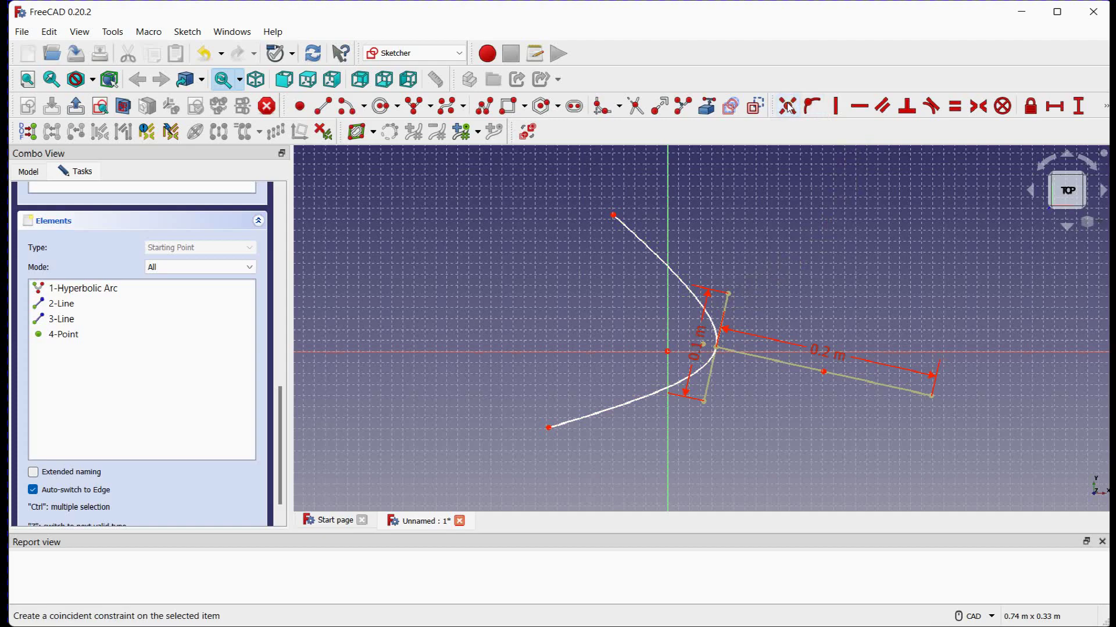
pyautogui.moveTo(281, 448); pyautogui.dragTo(294, 229)
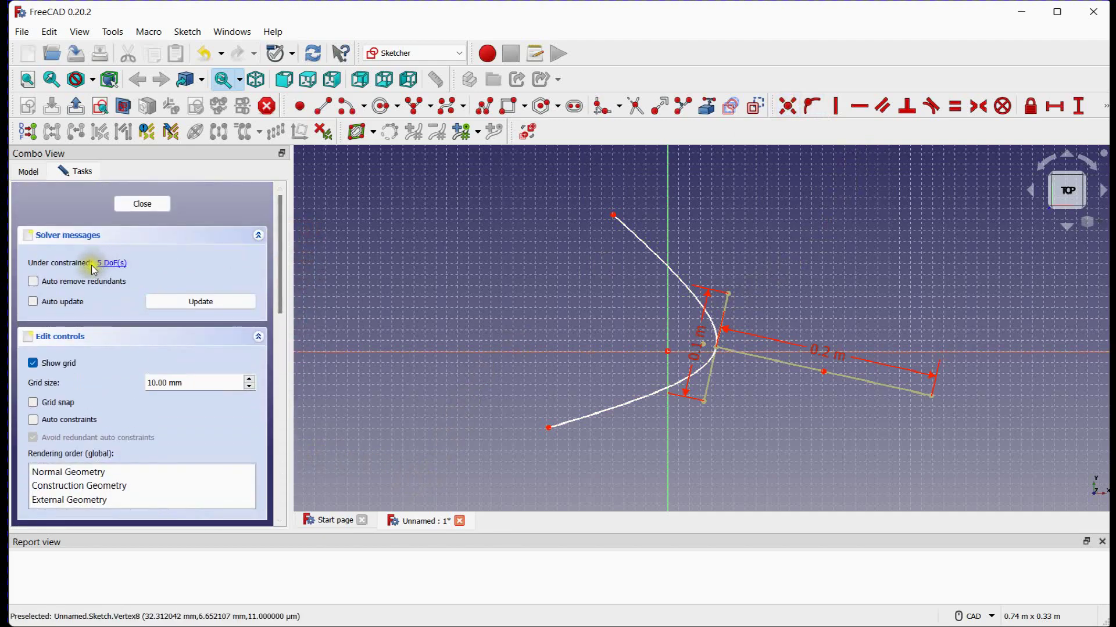
pyautogui.click(787, 106)
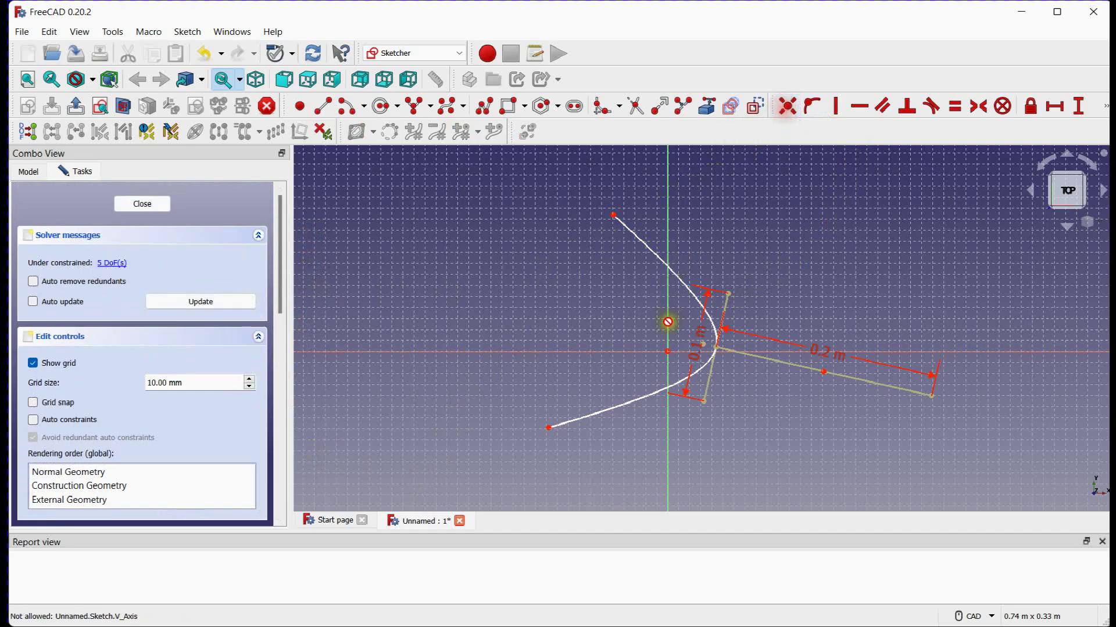
pyautogui.click(702, 344)
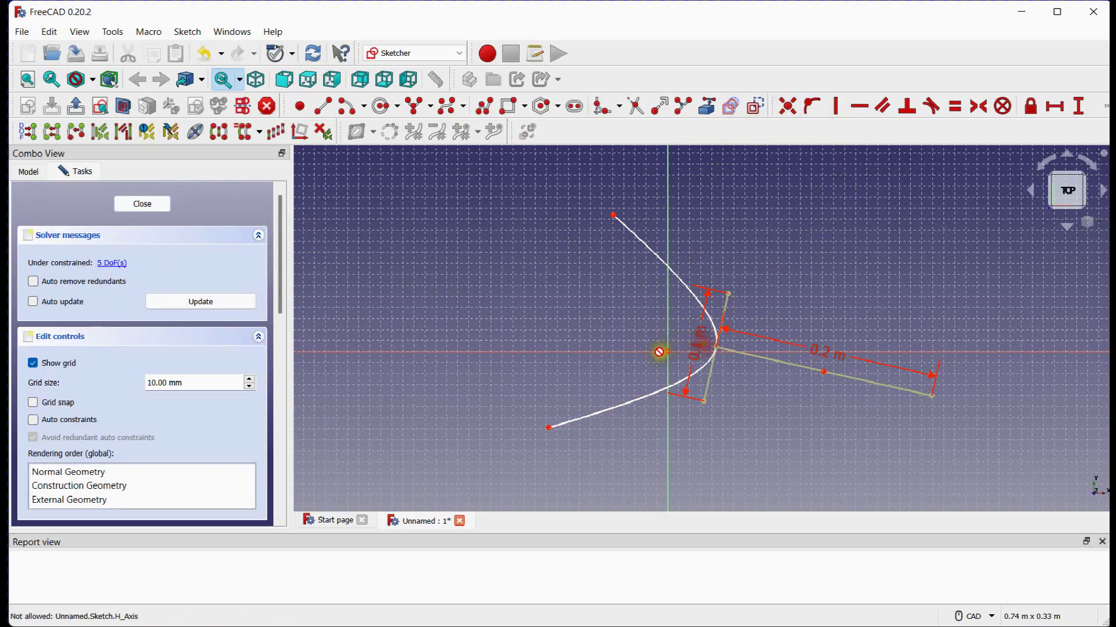
pyautogui.click(667, 349)
pyautogui.rightClick(605, 331)
pyautogui.rightClick(593, 330)
pyautogui.moveTo(591, 321); pyautogui.dragTo(577, 296, button='middle')
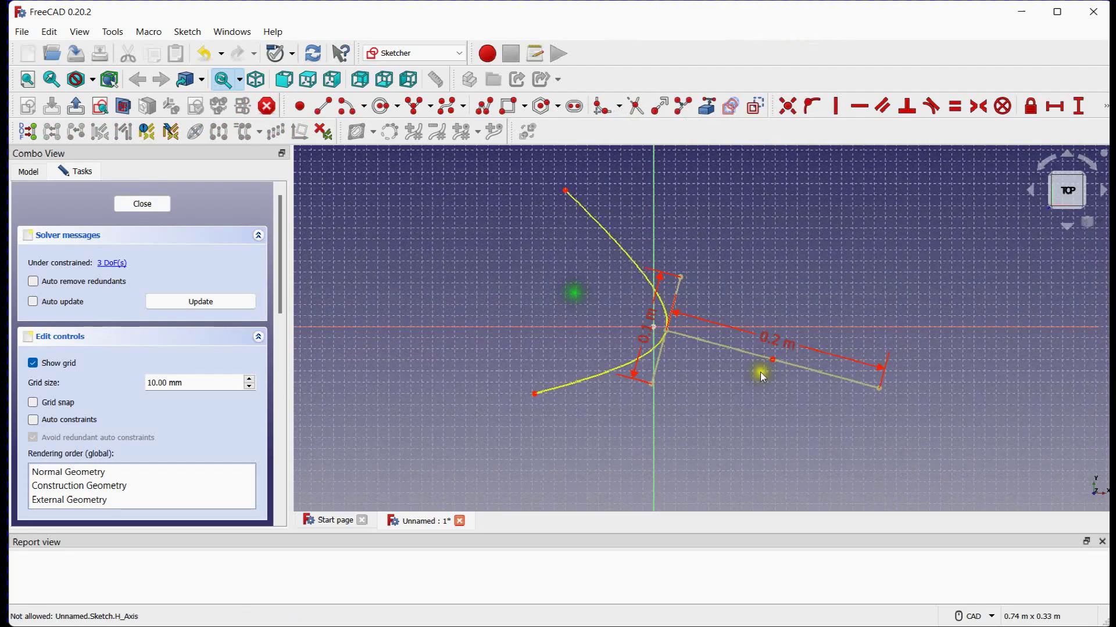
# Swing the major axis upward about the focus and constrain the vertical distance from its far end to the origin to 0 mm.
pyautogui.moveTo(880, 394)
pyautogui.mouseDown()
pyautogui.moveTo(879, 344)
pyautogui.moveTo(787, 145)
pyautogui.moveTo(869, 325)
pyautogui.moveTo(858, 280)
pyautogui.moveTo(877, 391)
pyautogui.moveTo(953, 366)
pyautogui.moveTo(903, 266)
pyautogui.moveTo(892, 325)
pyautogui.moveTo(880, 267)
pyautogui.mouseUp()
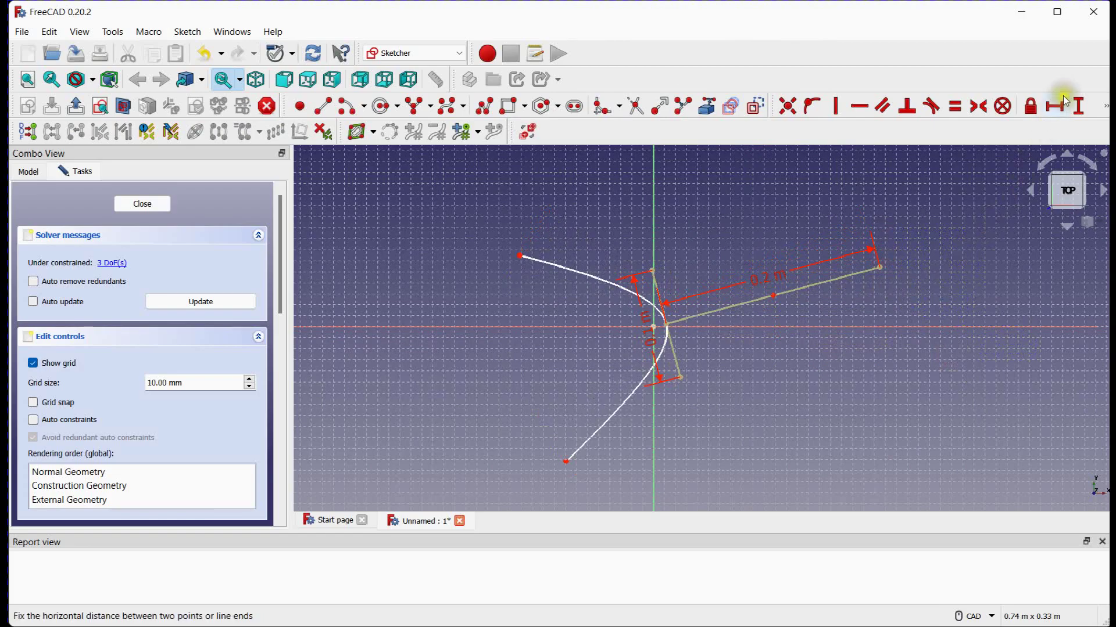
pyautogui.click(1078, 105)
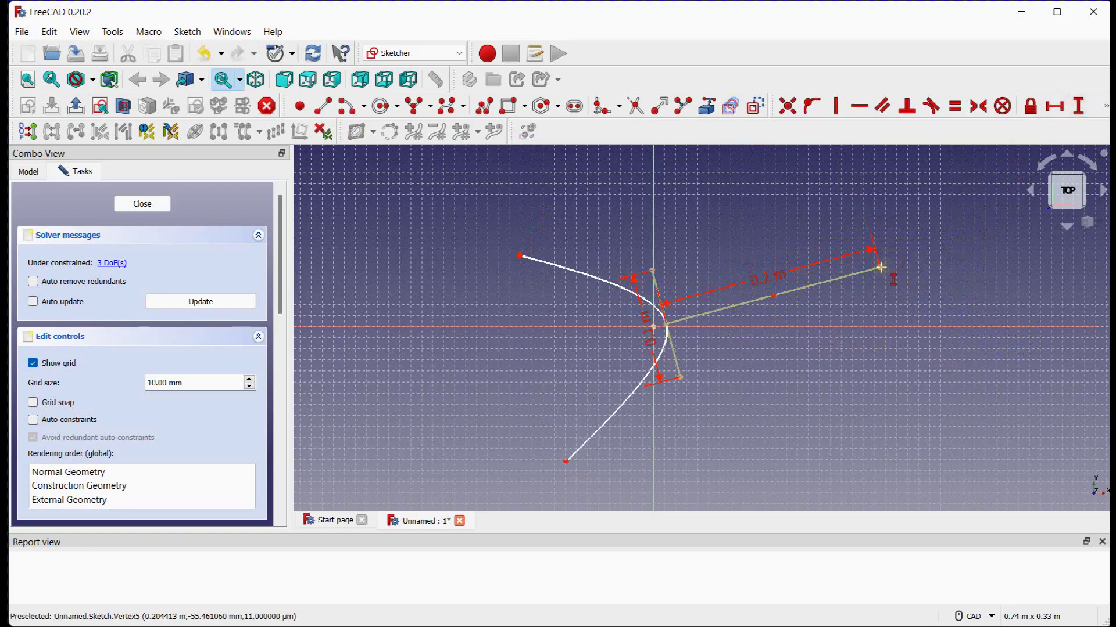
pyautogui.click(880, 267)
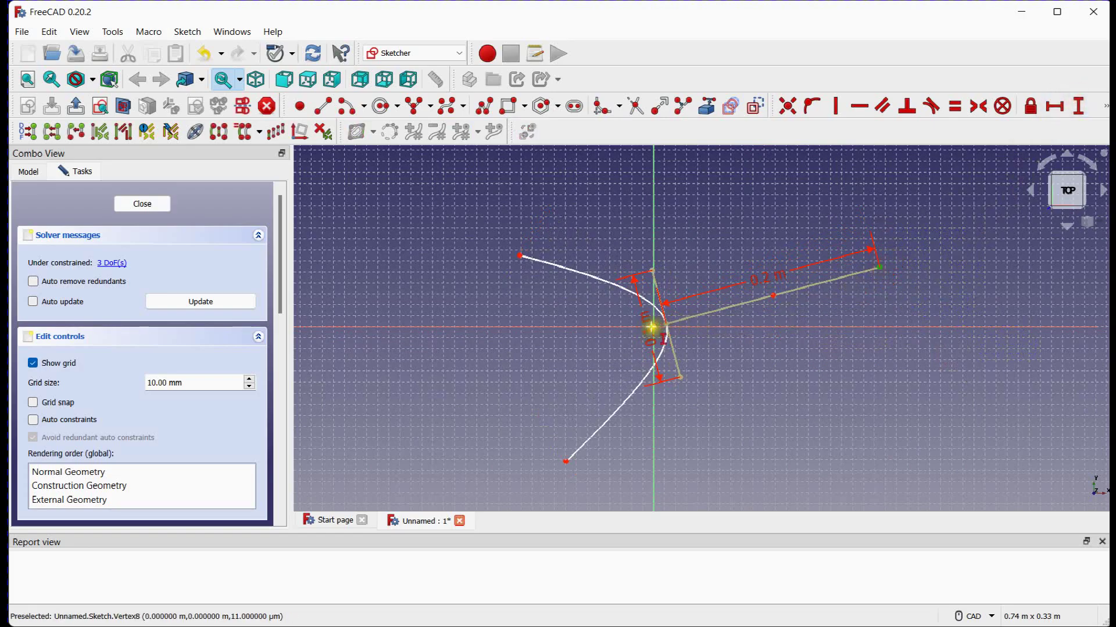
pyautogui.click(652, 327)
pyautogui.write('0')
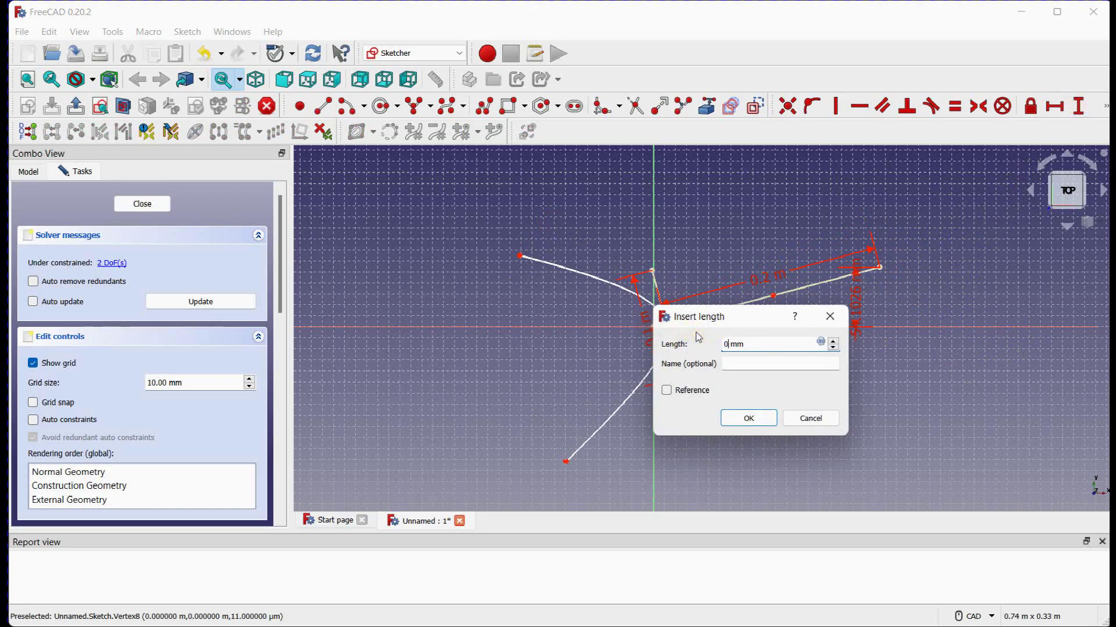
pyautogui.press('Return')
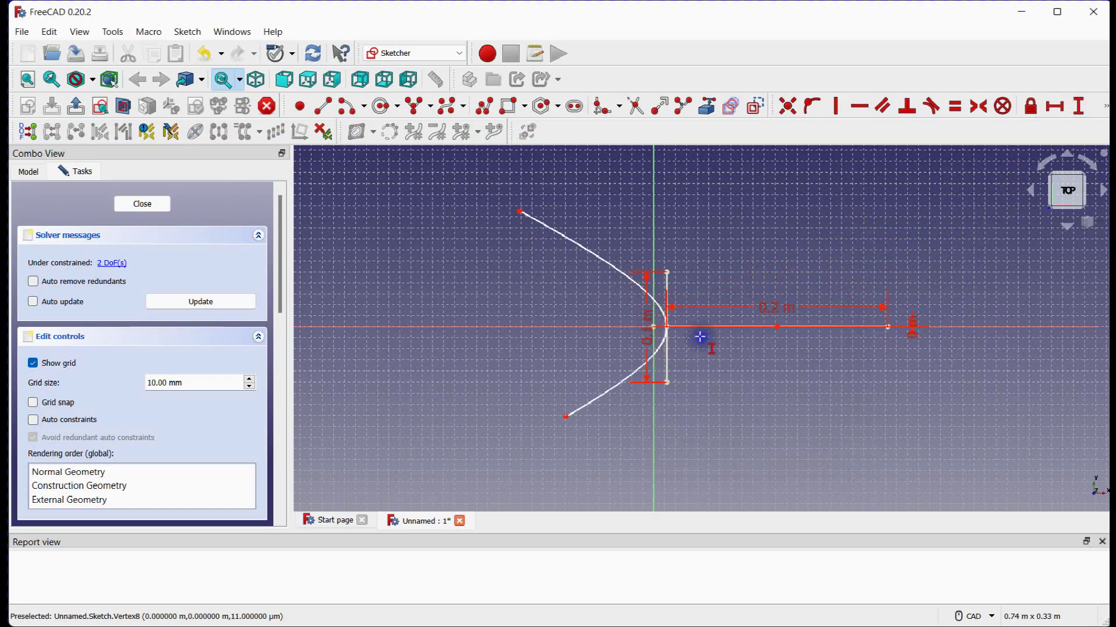
# Adjust the arc's two endpoints along the hyperbola and constrain the vertical distance between them to 0.2 m.
pyautogui.moveTo(565, 420); pyautogui.dragTo(552, 326)
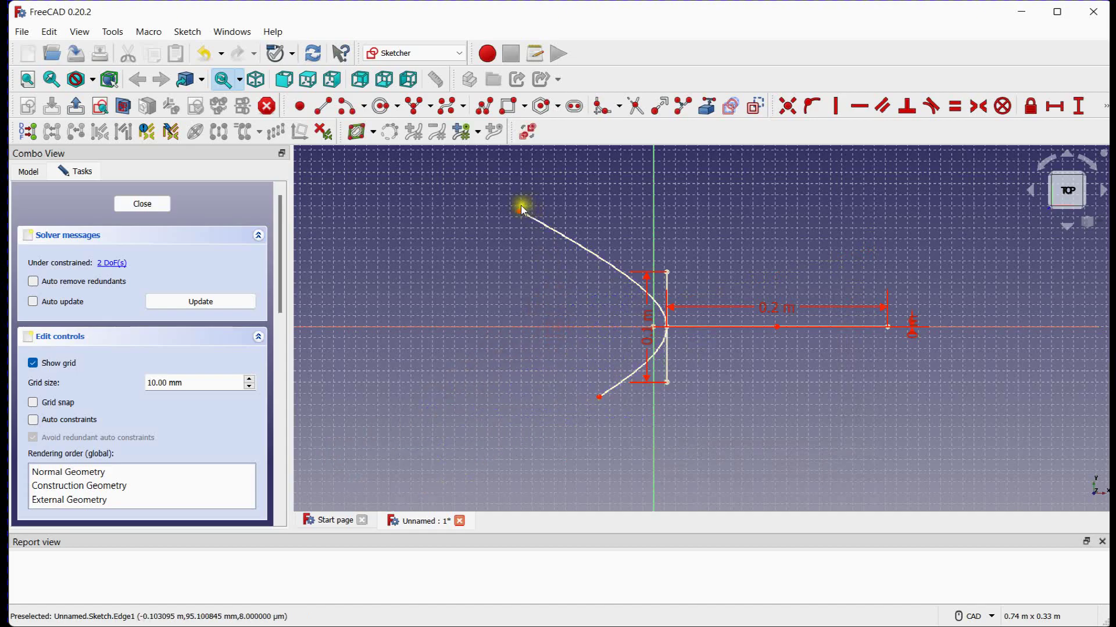
pyautogui.moveTo(521, 211); pyautogui.dragTo(462, 292)
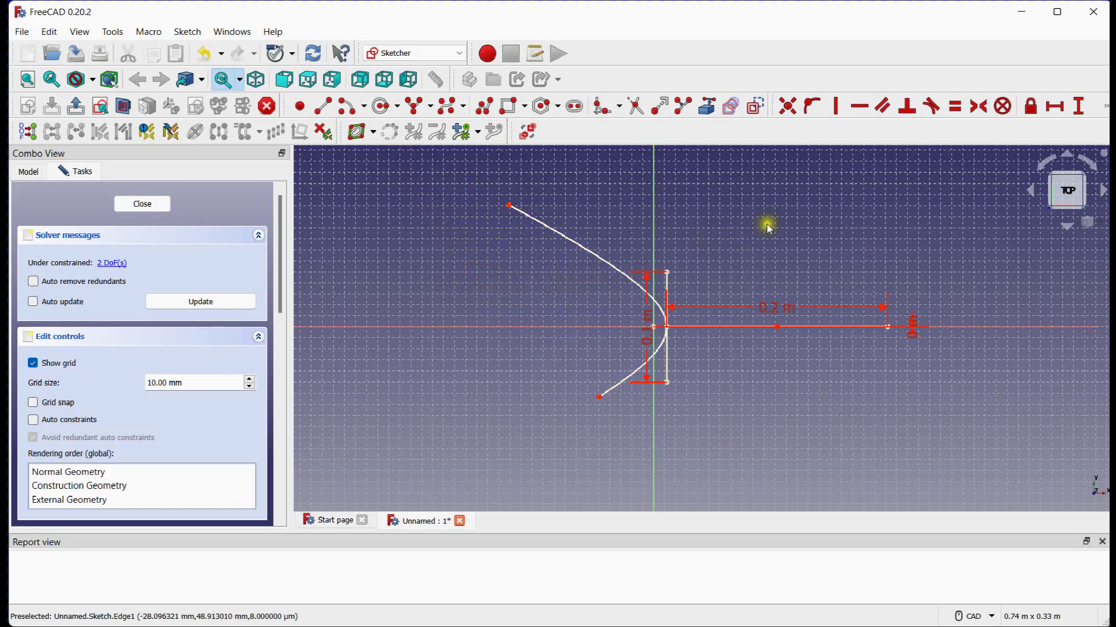
pyautogui.click(1076, 107)
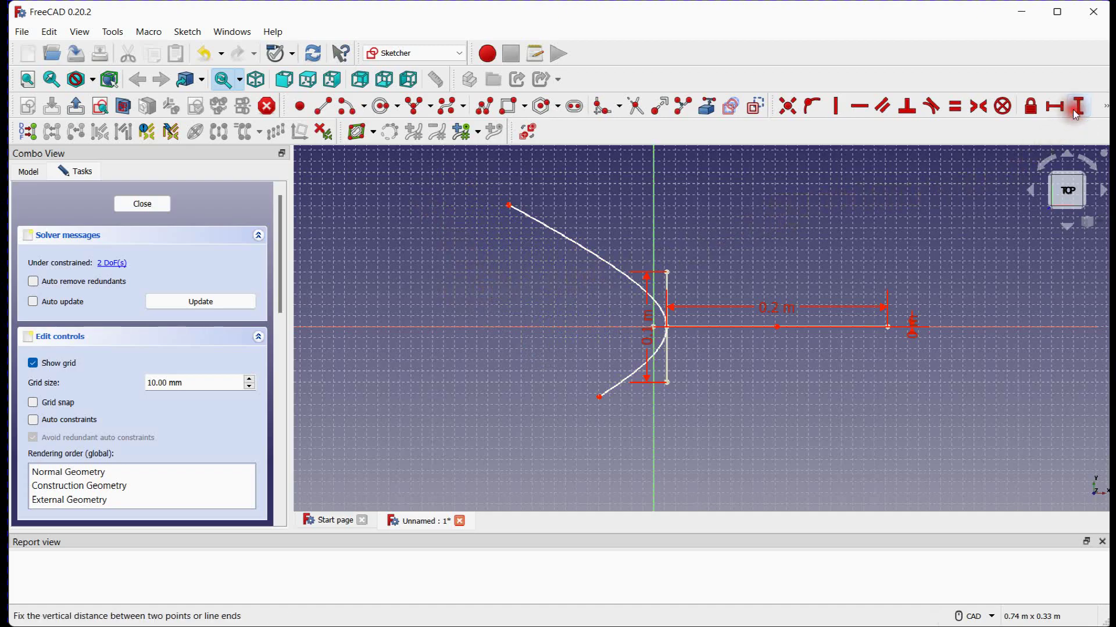
pyautogui.click(508, 205)
pyautogui.click(599, 397)
pyautogui.write('0.2')
pyautogui.press('Return')
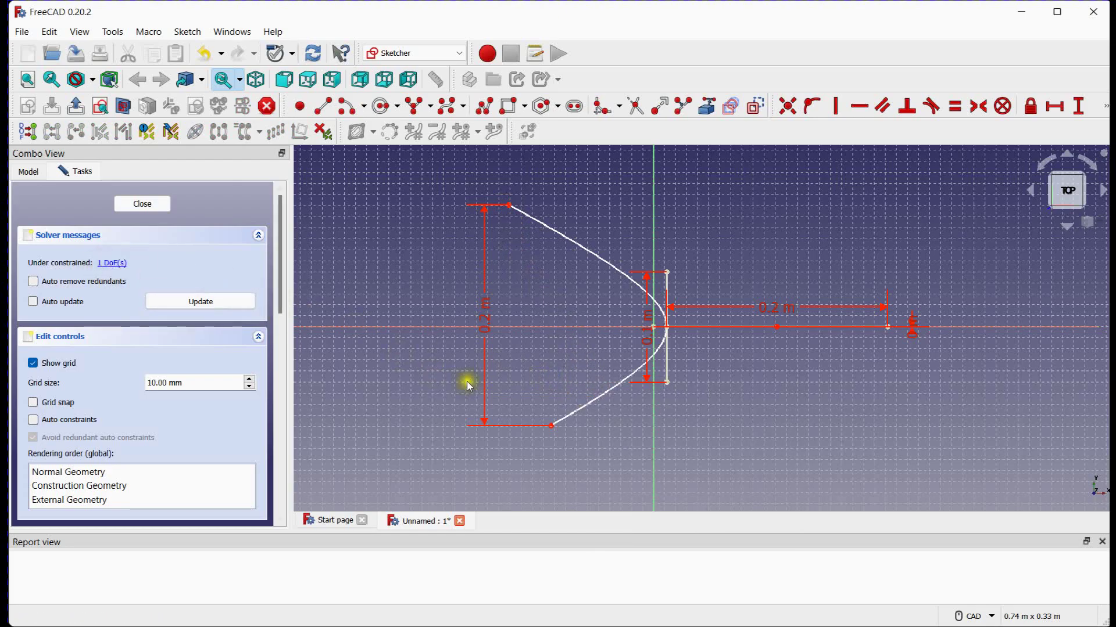
# Slide the arc's lower endpoint along the hyperbola and constrain the horizontal distance from its upper endpoint to the origin to 0.1 m.
pyautogui.moveTo(550, 425)
pyautogui.mouseDown()
pyautogui.moveTo(605, 379)
pyautogui.moveTo(622, 379)
pyautogui.moveTo(421, 460)
pyautogui.moveTo(560, 423)
pyautogui.moveTo(522, 438)
pyautogui.moveTo(536, 433)
pyautogui.mouseUp()
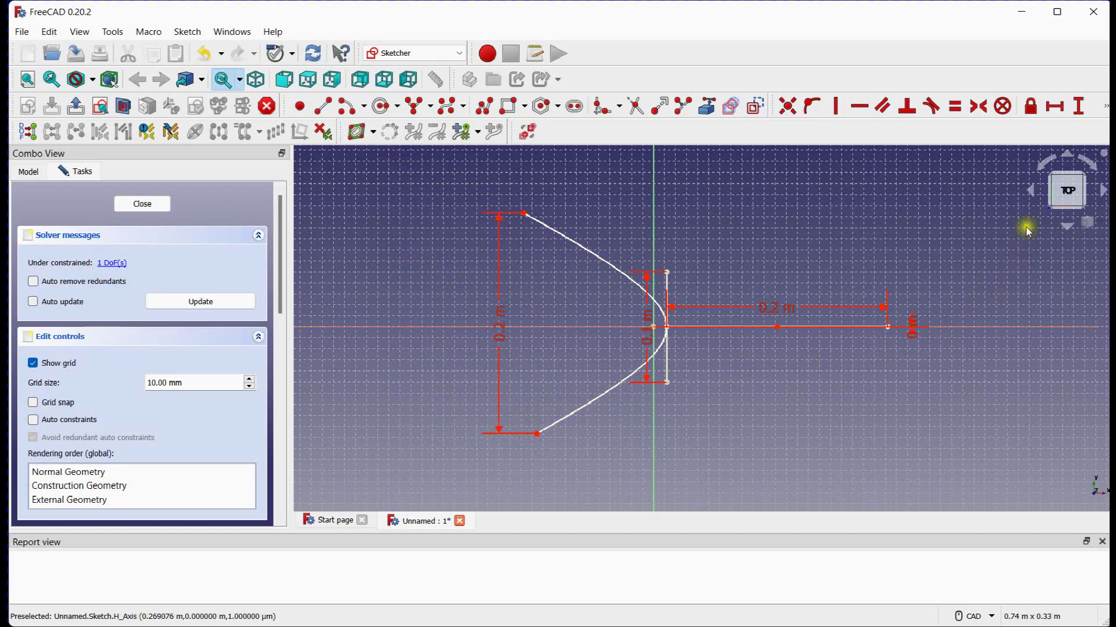
pyautogui.click(1052, 109)
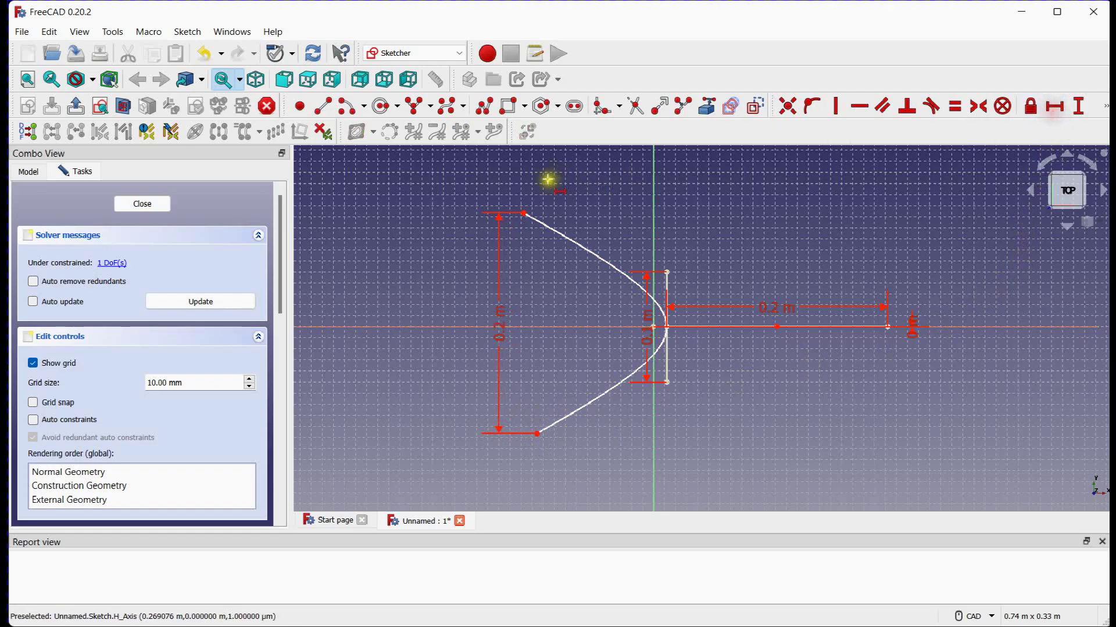
pyautogui.click(524, 213)
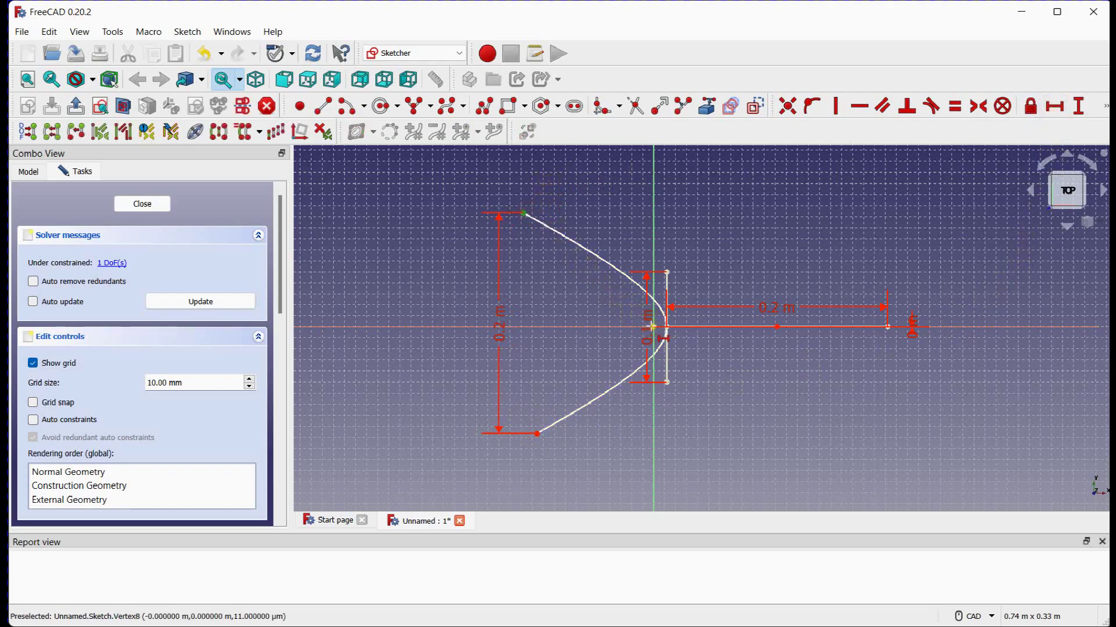
pyautogui.click(653, 327)
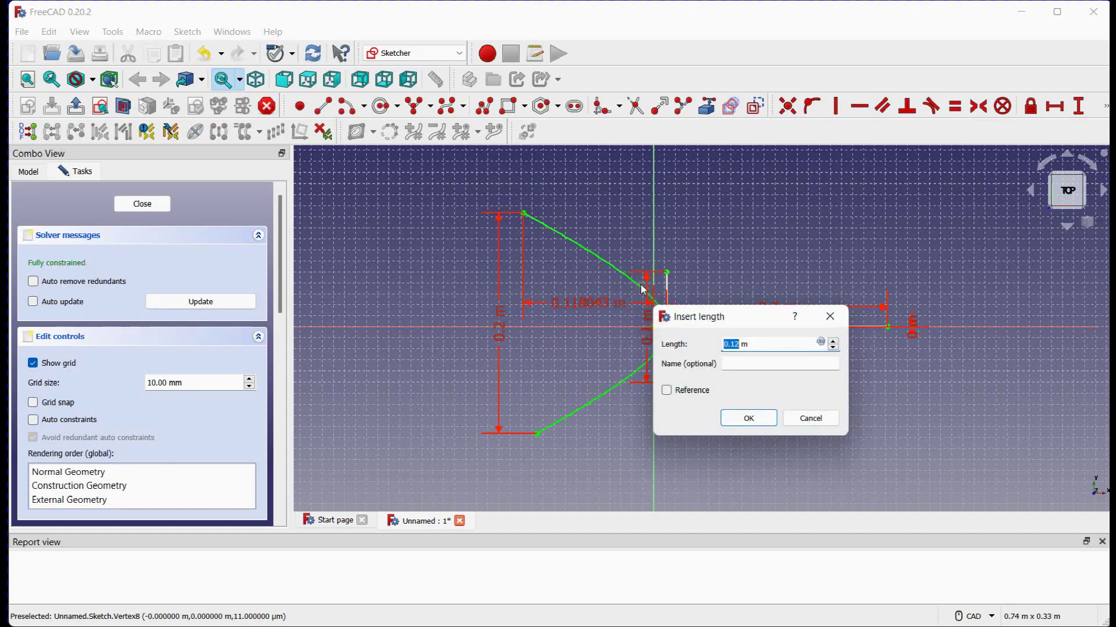
pyautogui.press('Return')
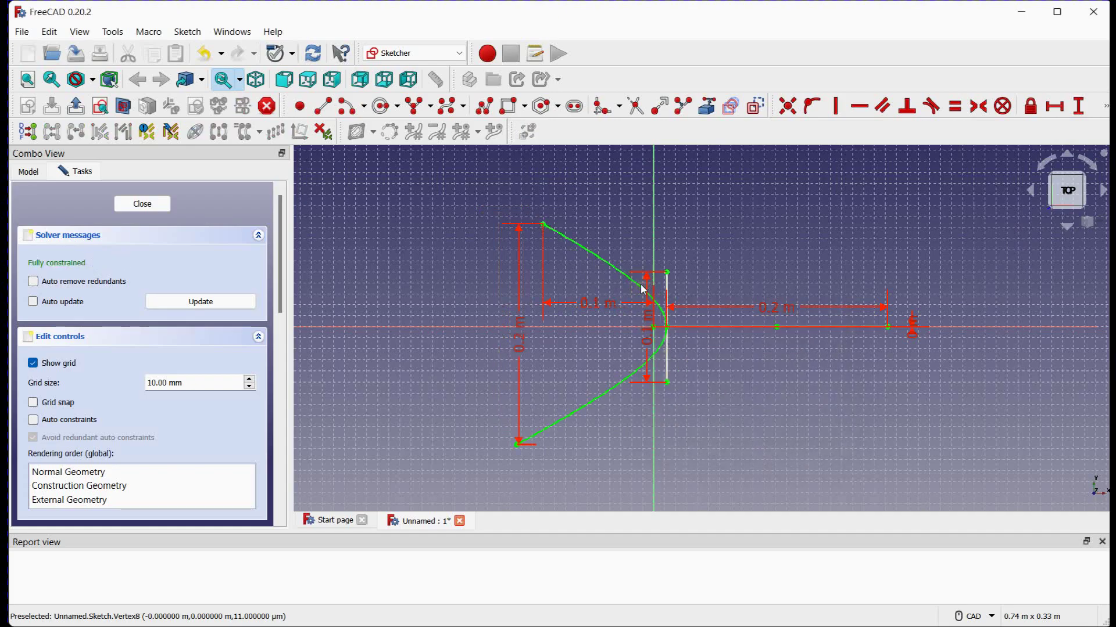
pyautogui.moveTo(711, 232); pyautogui.dragTo(709, 221, button='middle')
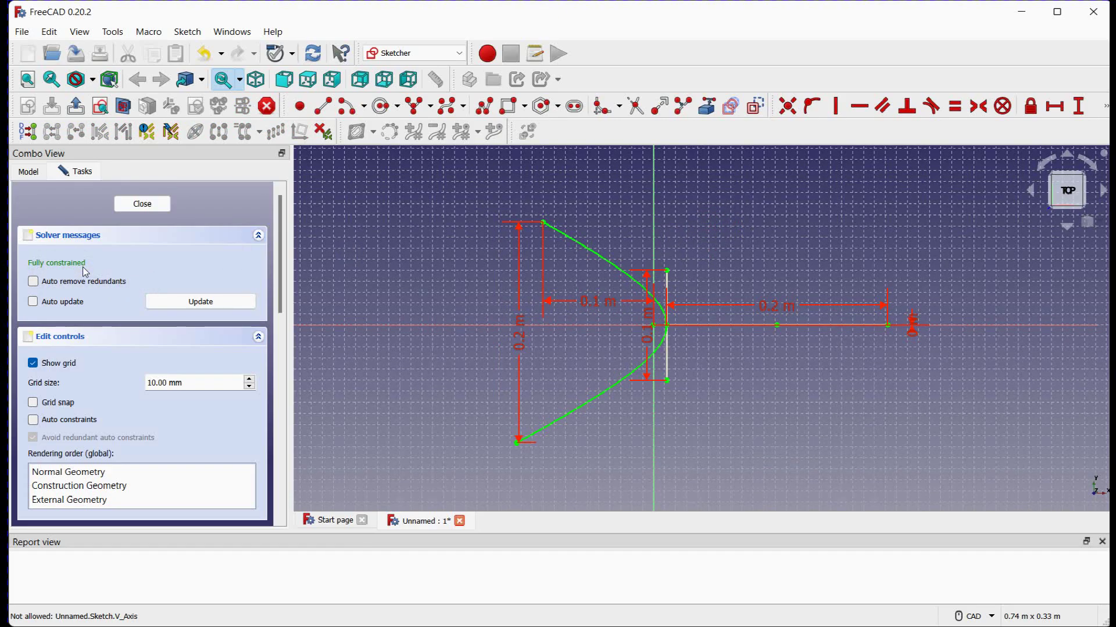
# Spread the hyperbola's dimension labels away from the curve so the horizontal endpoint, minor axis and 0 m dimensions are readable.
pyautogui.moveTo(587, 304); pyautogui.dragTo(627, 176)
pyautogui.moveTo(645, 303); pyautogui.dragTo(825, 314)
pyautogui.moveTo(648, 331); pyautogui.dragTo(979, 332)
pyautogui.moveTo(913, 320); pyautogui.dragTo(916, 223)
pyautogui.moveTo(749, 363)
pyautogui.mouseDown(button='middle')
pyautogui.moveTo(687, 400)
pyautogui.moveTo(679, 390)
pyautogui.mouseUp(button='middle')
pyautogui.moveTo(535, 211); pyautogui.dragTo(523, 217)
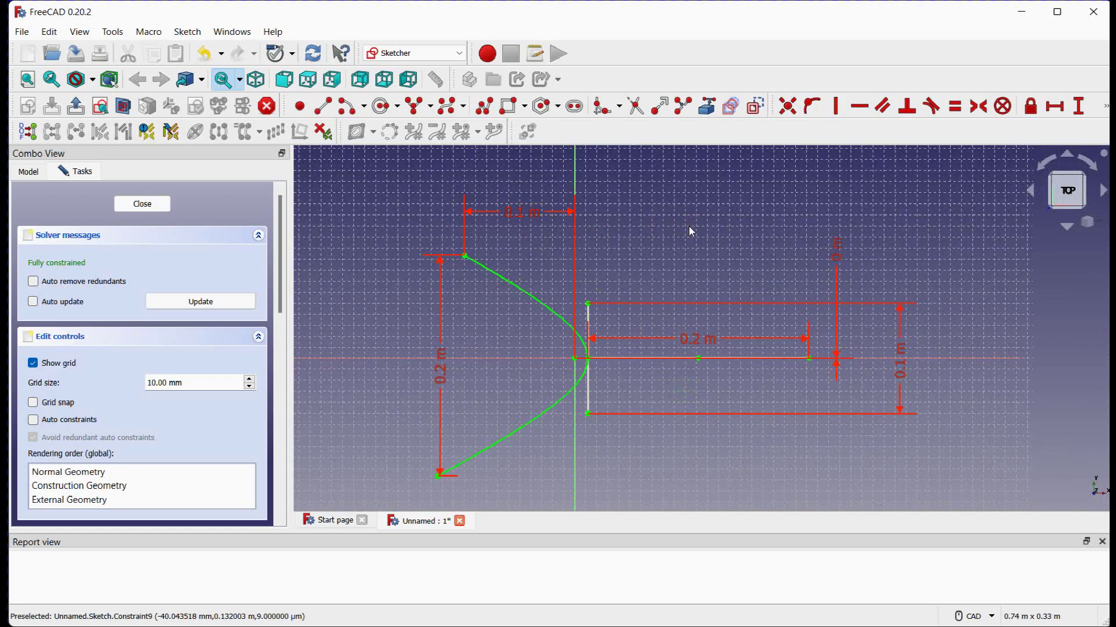
# Delete the whole hyperbolic arc together with its axes and dimensions from the sketch.
pyautogui.scroll(-1, 685, 231)
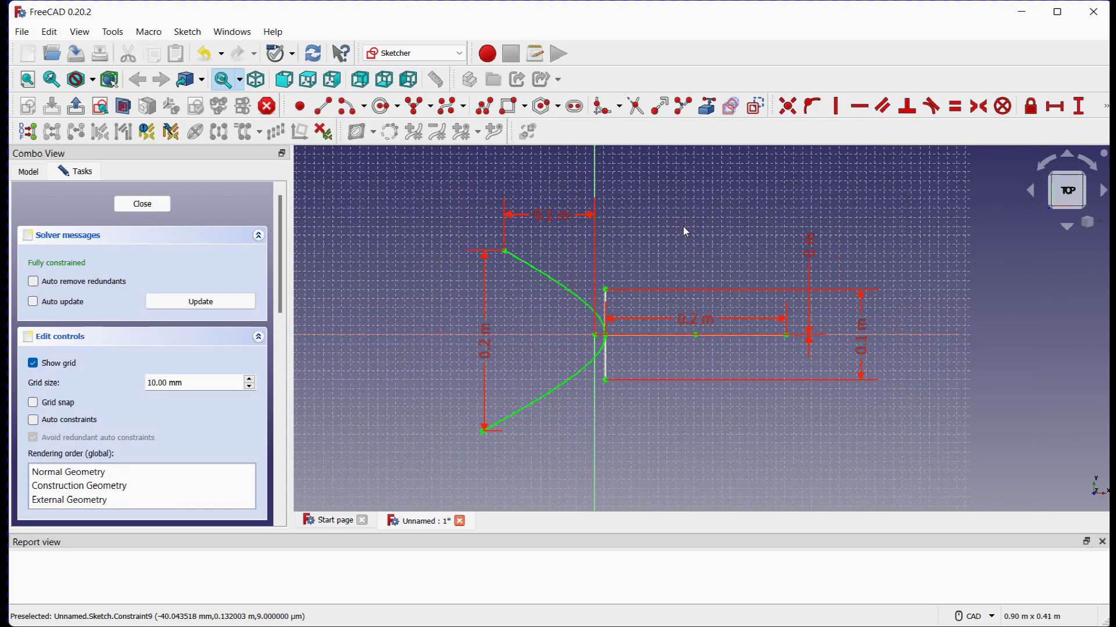
pyautogui.moveTo(385, 172); pyautogui.dragTo(925, 462)
pyautogui.press('Delete')
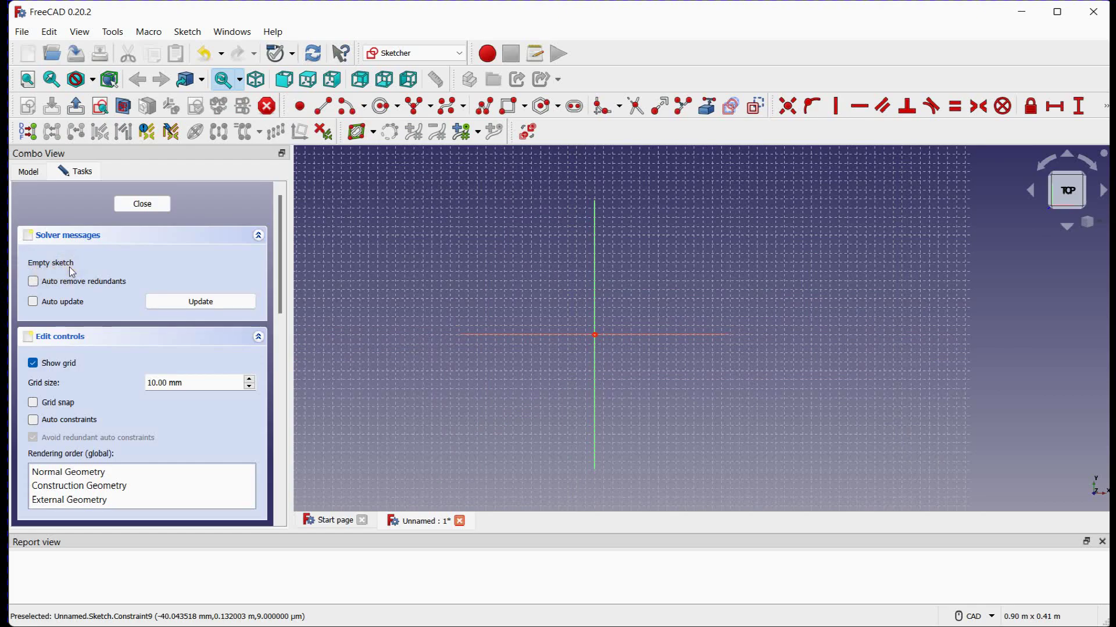
# Draw an arc of parabola by focus, vertex and endpoints beside the vertical axis, opening away from it, and shift its vertex slightly upward.
pyautogui.click(430, 106)
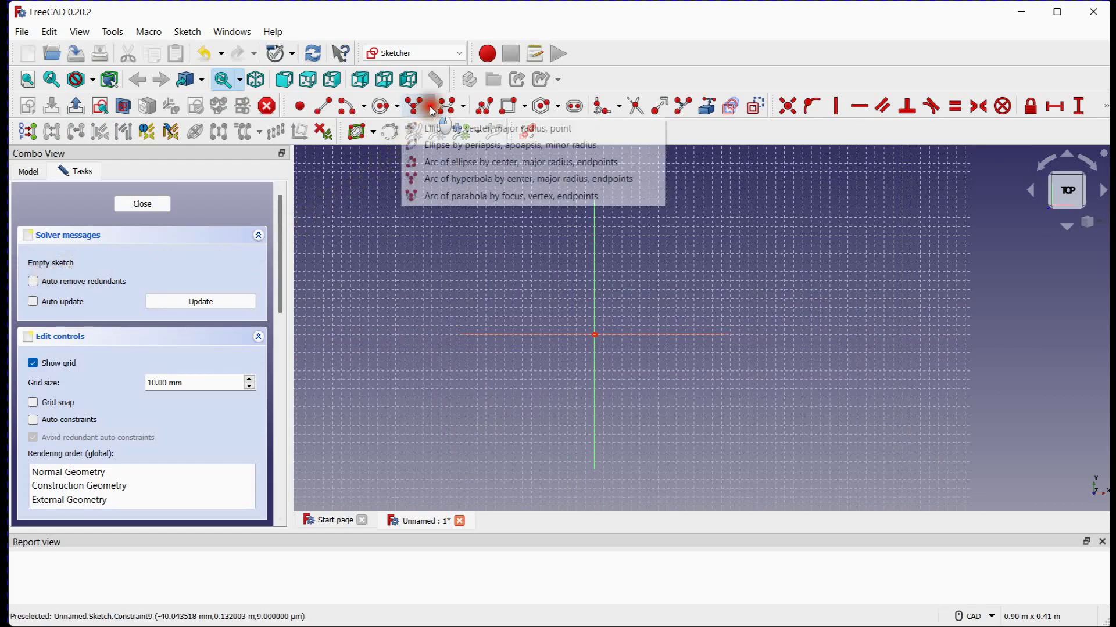
pyautogui.click(427, 196)
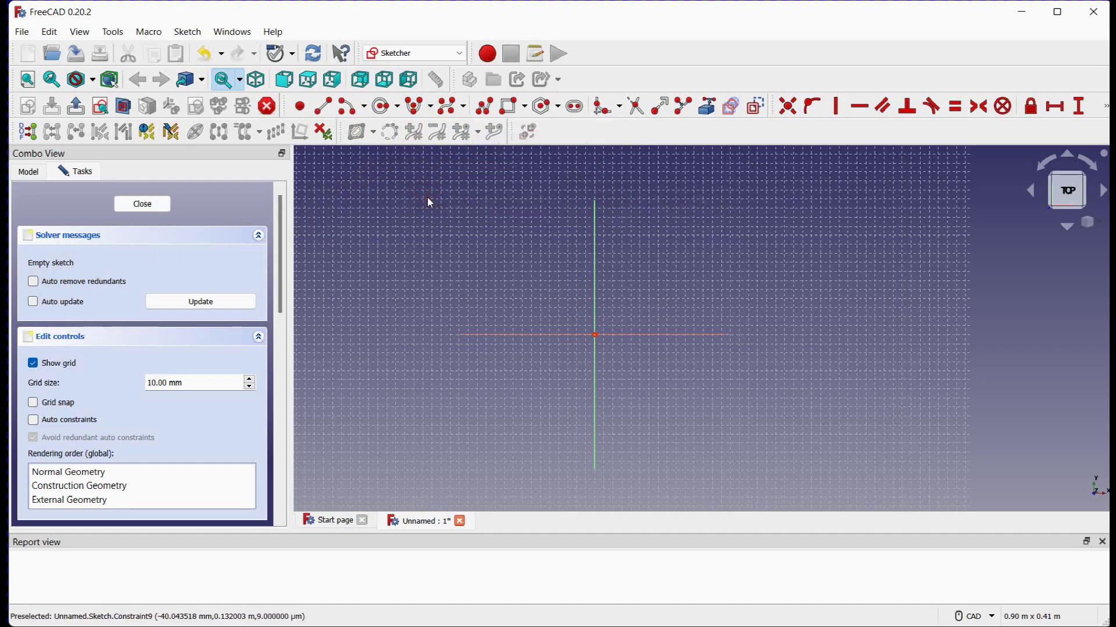
pyautogui.click(428, 107)
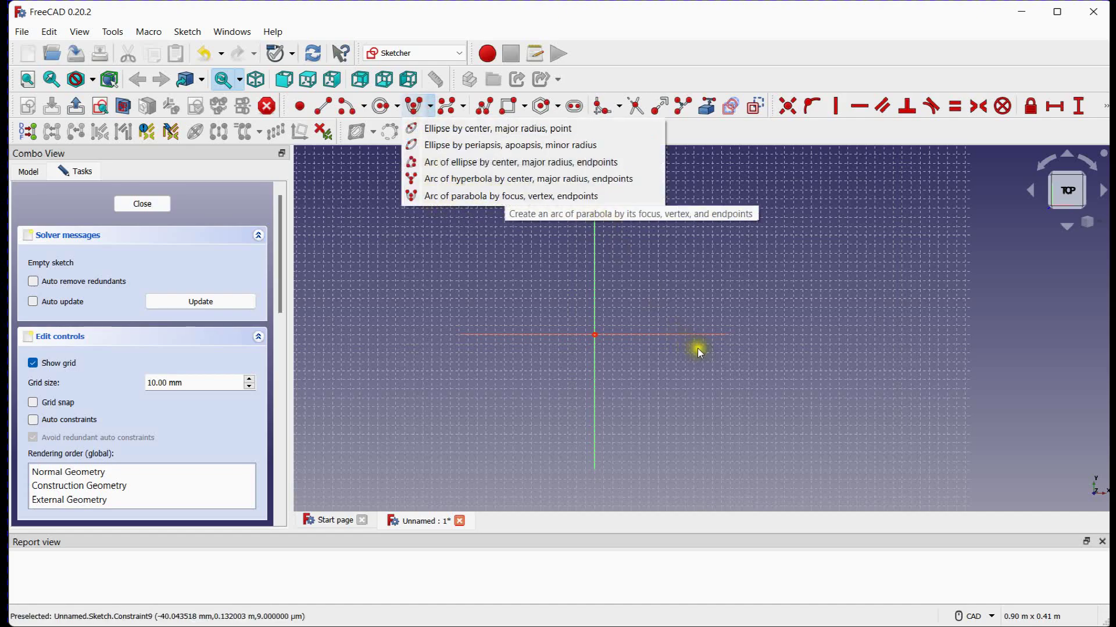
pyautogui.click(748, 342)
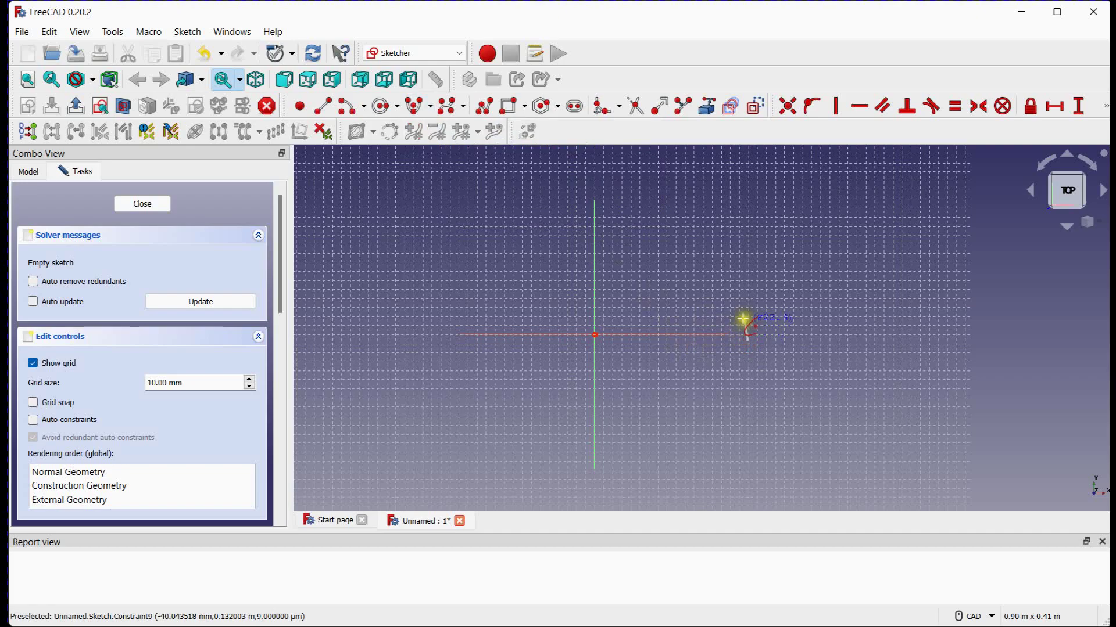
pyautogui.click(668, 339)
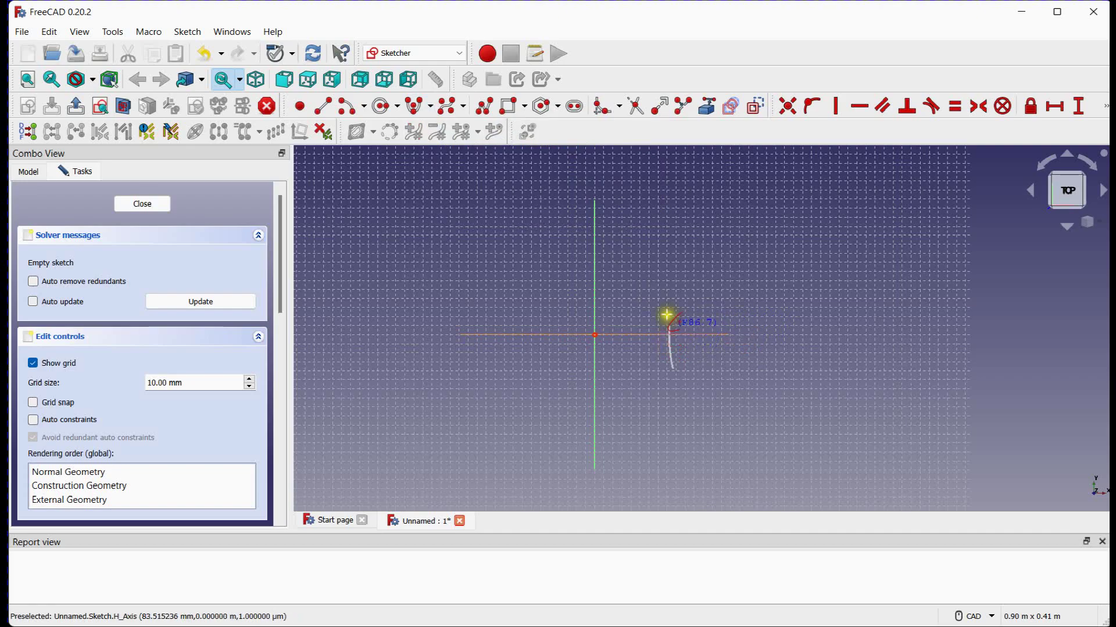
pyautogui.click(868, 214)
pyautogui.click(703, 429)
pyautogui.moveTo(608, 303)
pyautogui.mouseDown(button='middle')
pyautogui.moveTo(613, 270)
pyautogui.moveTo(653, 309)
pyautogui.mouseUp(button='middle')
pyautogui.moveTo(710, 349); pyautogui.dragTo(697, 308)
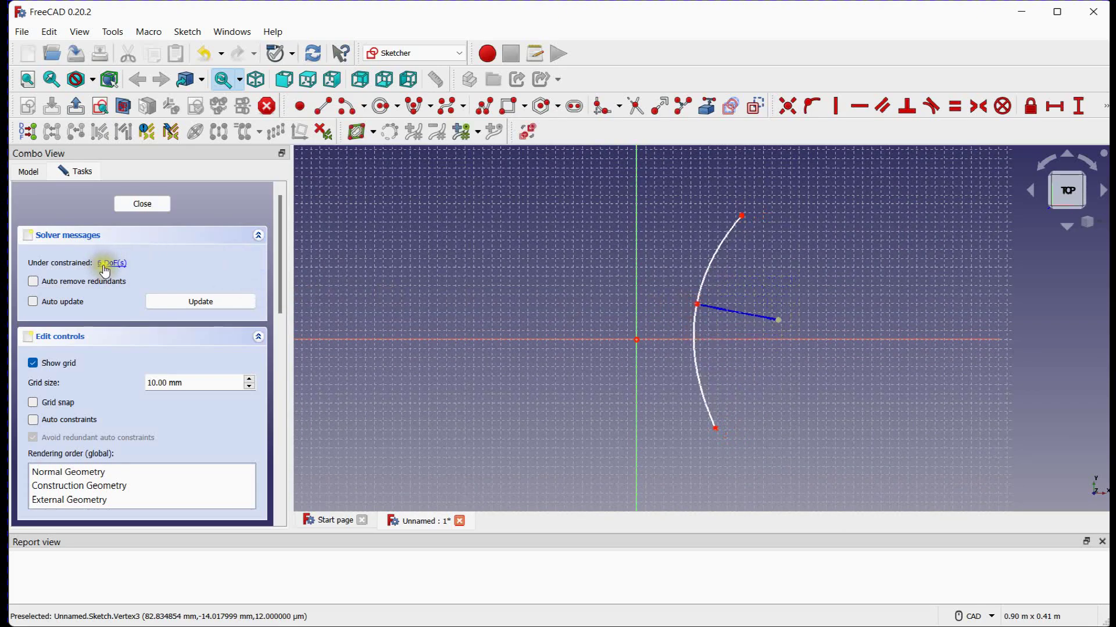
# Examine the parabolic arc's three constraints one by one and see which geometry each one refers to.
pyautogui.moveTo(280, 233); pyautogui.dragTo(275, 329)
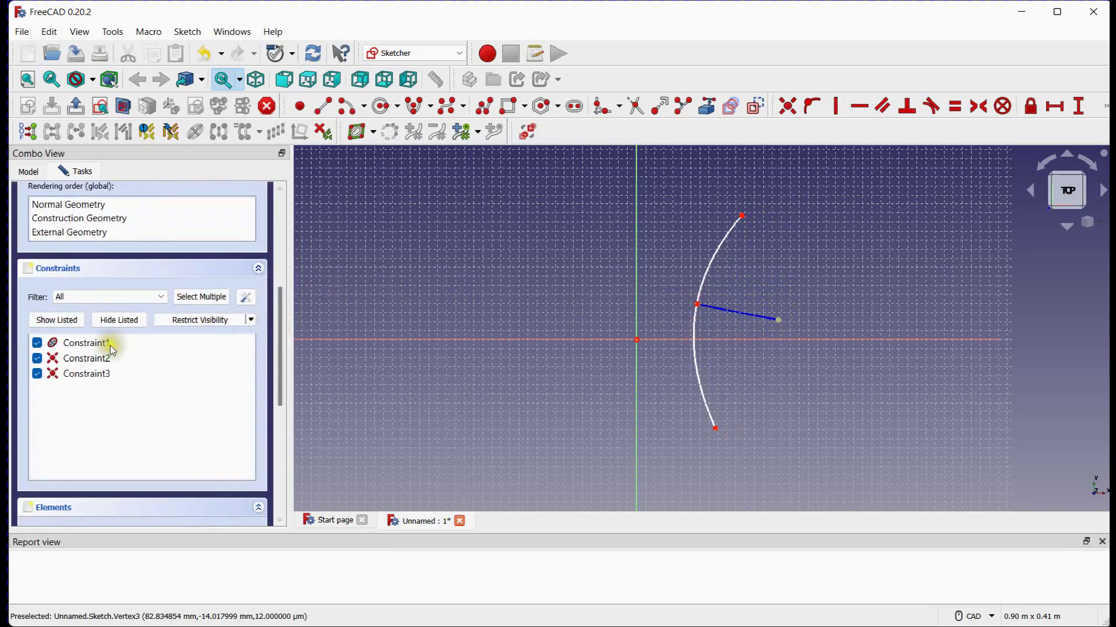
pyautogui.click(94, 342)
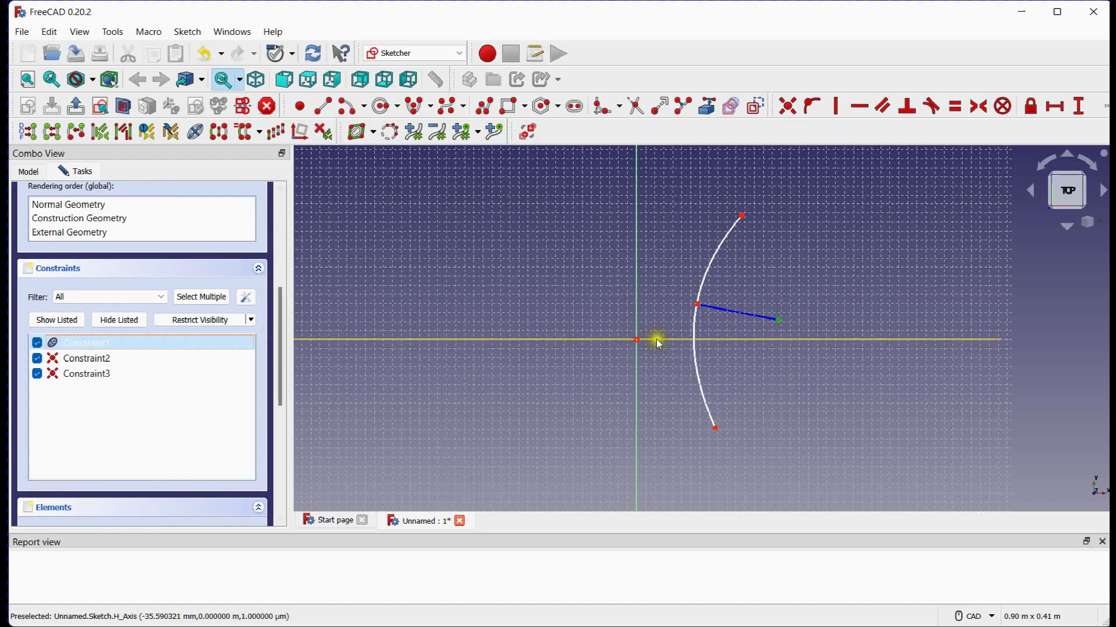
pyautogui.scroll(4, 814, 342)
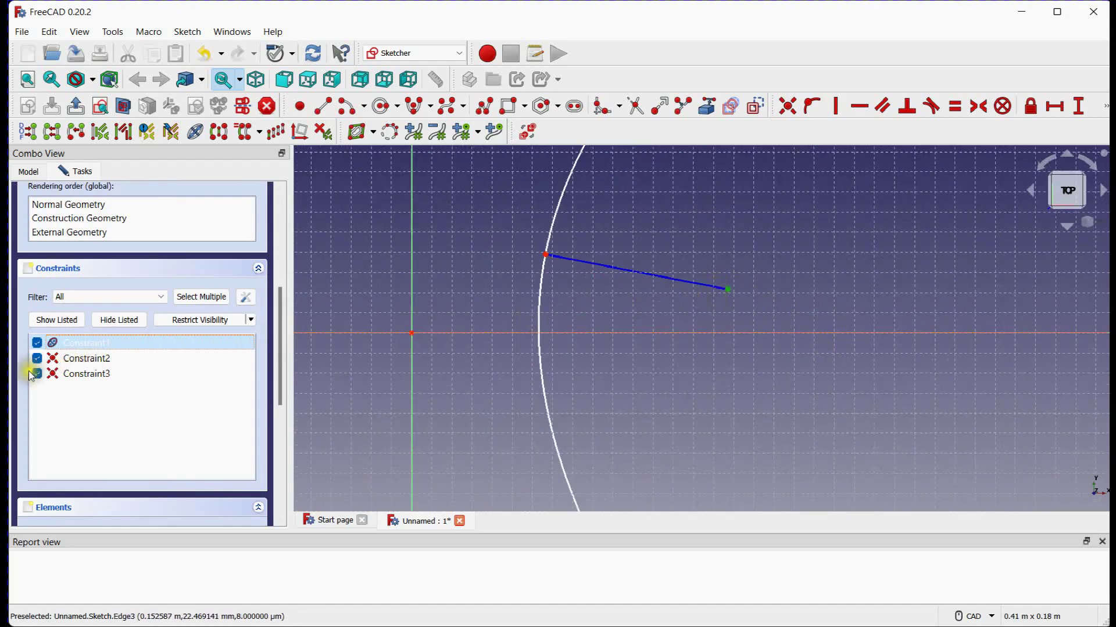
pyautogui.click(65, 358)
pyautogui.scroll(-5, 532, 324)
pyautogui.scroll(2, 533, 326)
pyautogui.click(98, 374)
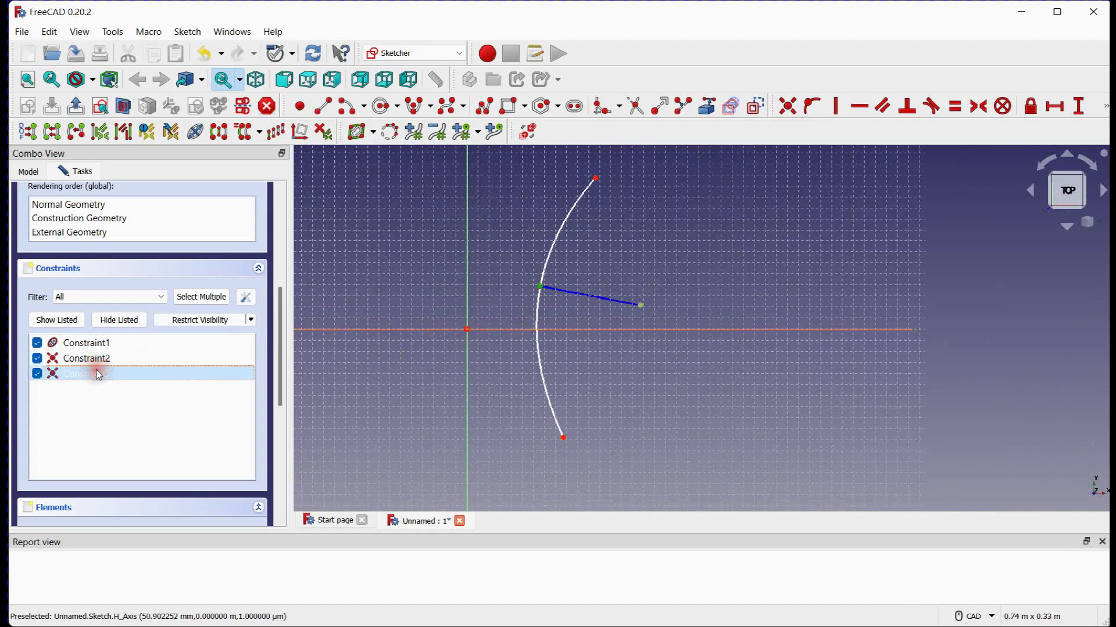
pyautogui.click(100, 360)
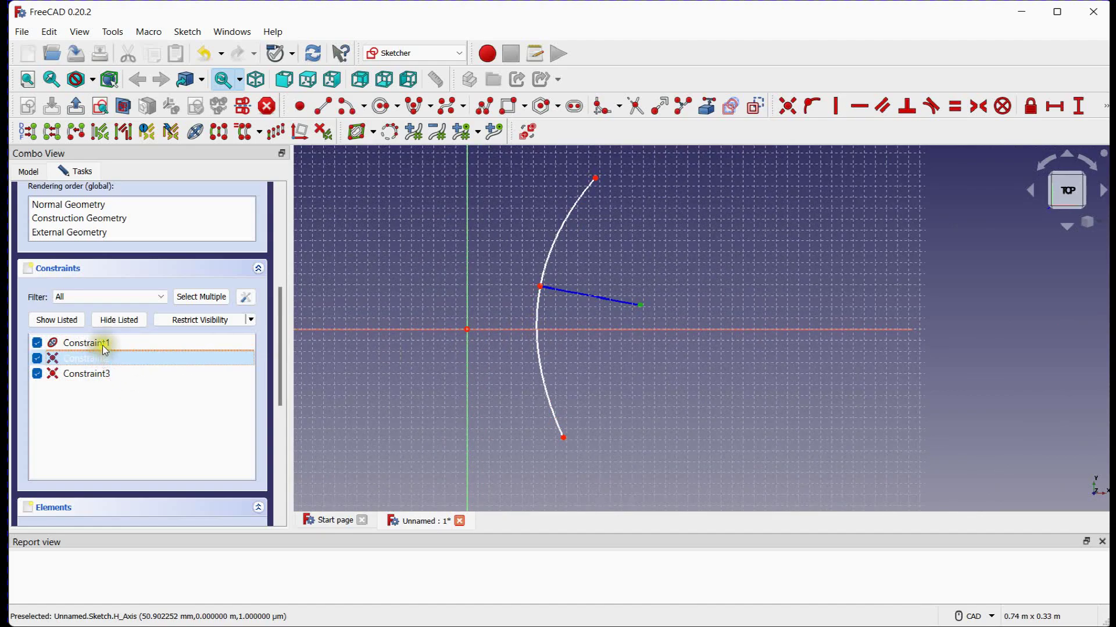
pyautogui.click(106, 343)
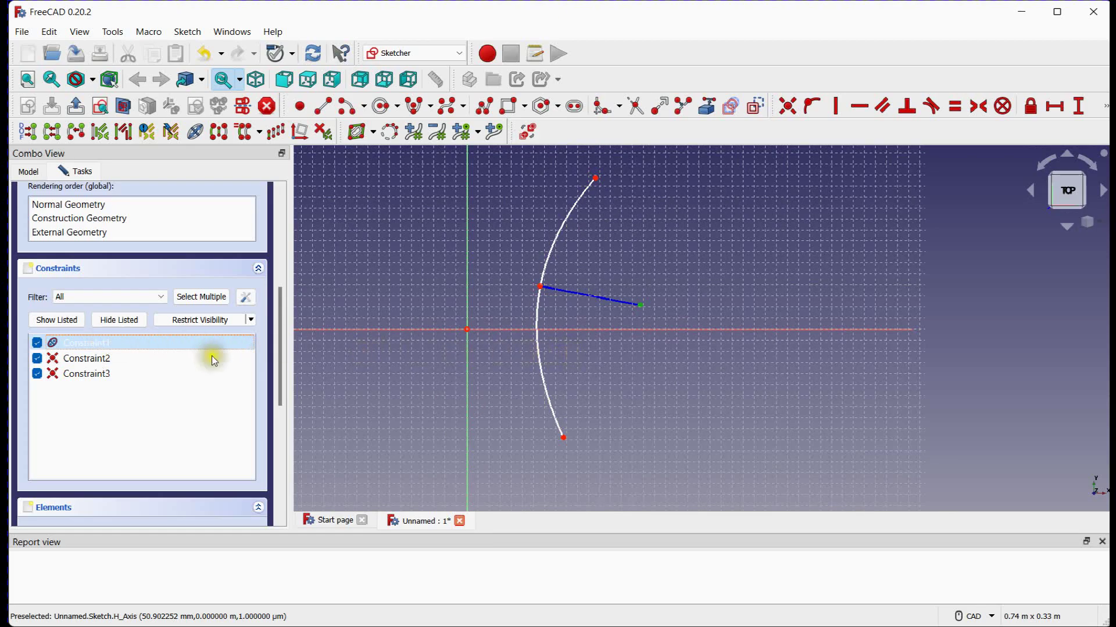
# Examine the parabola's elements: the parabolic arc, the focus point and the focal axis line.
pyautogui.click(281, 344)
pyautogui.moveTo(281, 344); pyautogui.dragTo(271, 422)
pyautogui.click(116, 340)
pyautogui.click(116, 342)
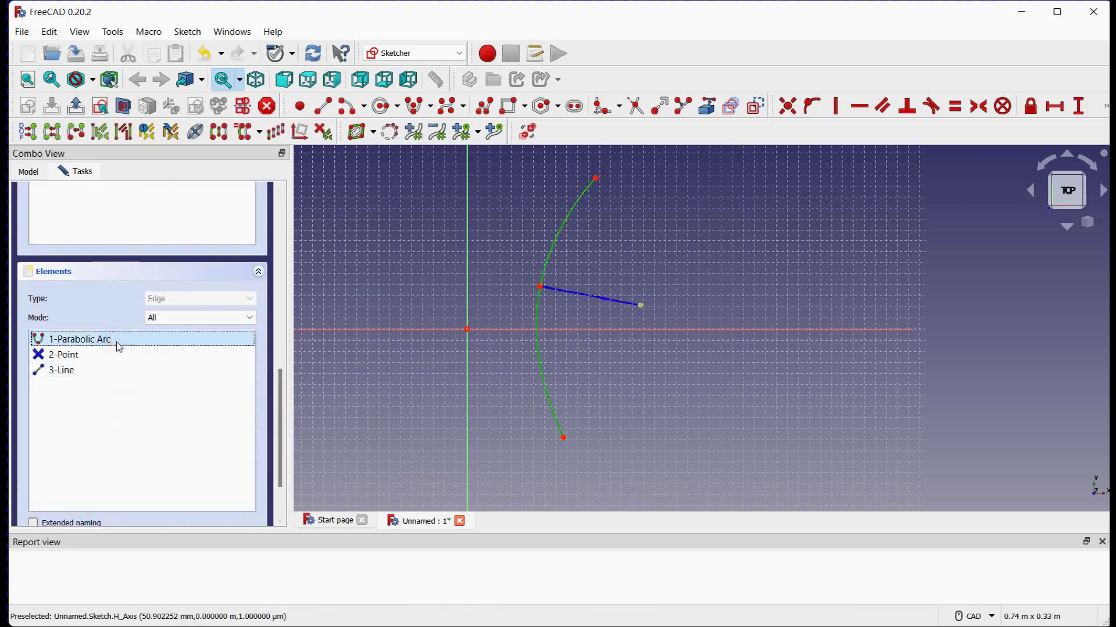
pyautogui.click(102, 356)
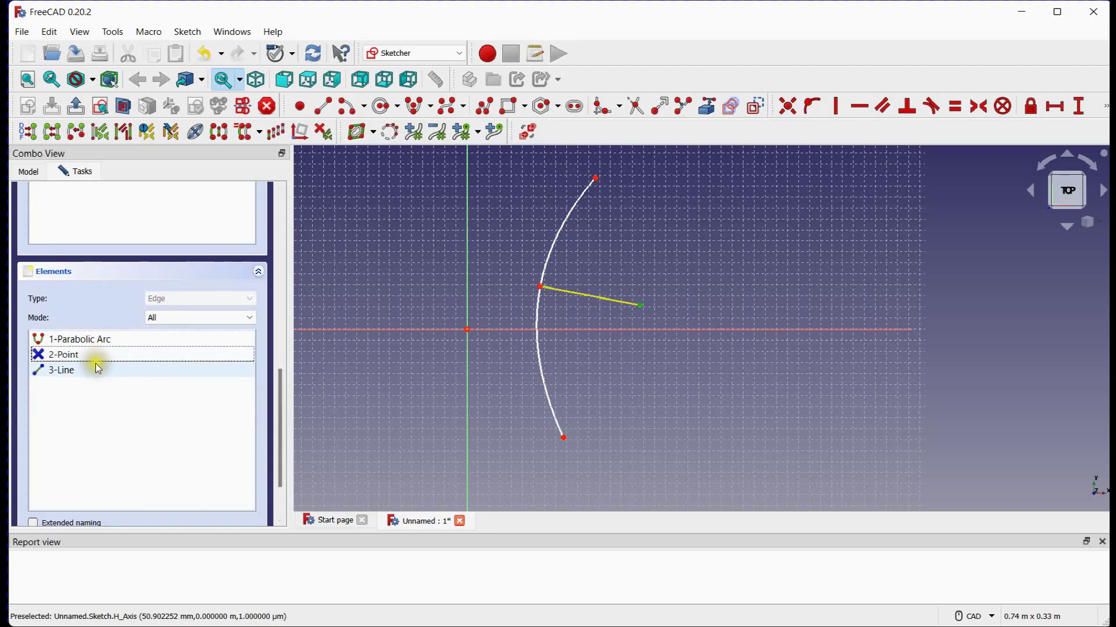
pyautogui.click(96, 371)
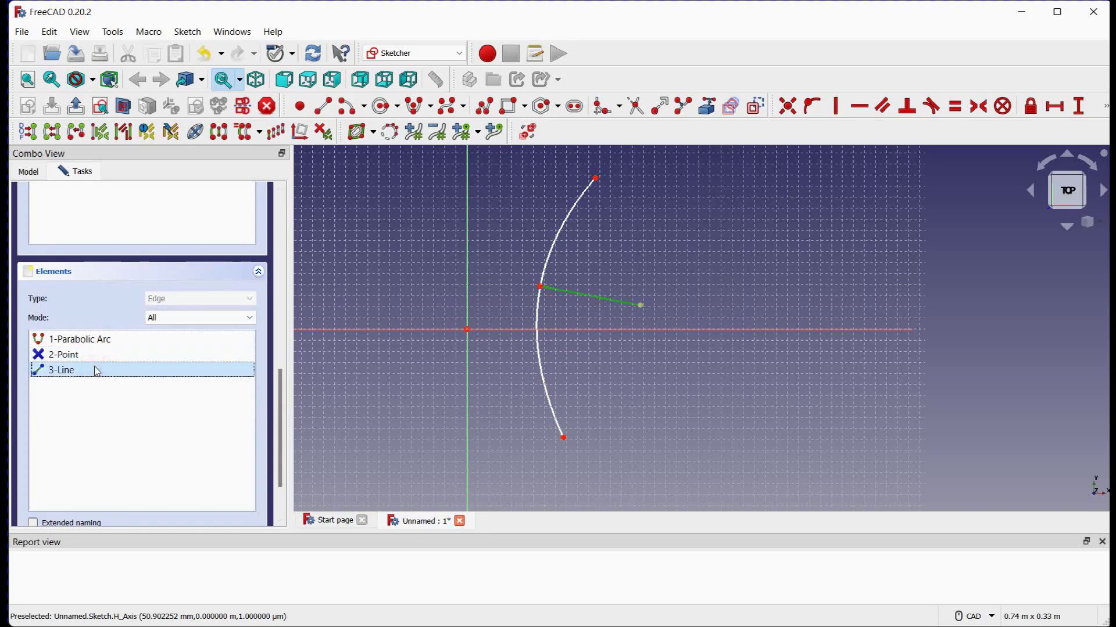
pyautogui.click(409, 257)
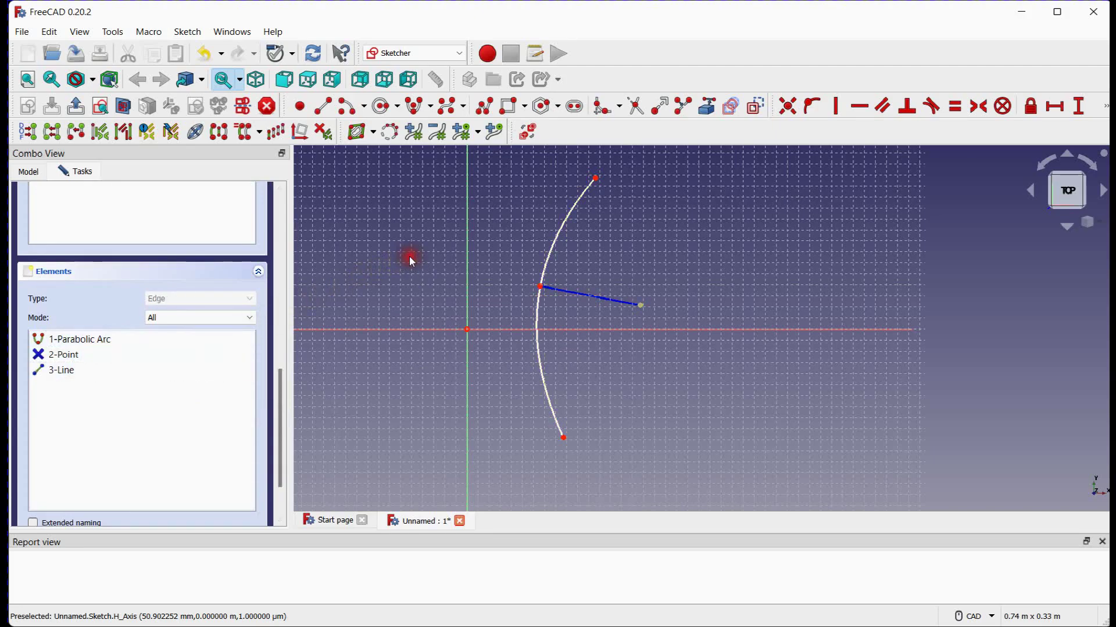
# Make the parabola's focus point coincident with the sketch origin and reshape the arc by moving its upper endpoint.
pyautogui.moveTo(409, 257)
pyautogui.mouseDown(button='middle')
pyautogui.moveTo(673, 344)
pyautogui.moveTo(618, 294)
pyautogui.mouseUp(button='middle')
pyautogui.scroll(-2, 617, 294)
pyautogui.click(280, 369)
pyautogui.moveTo(281, 367); pyautogui.dragTo(285, 193)
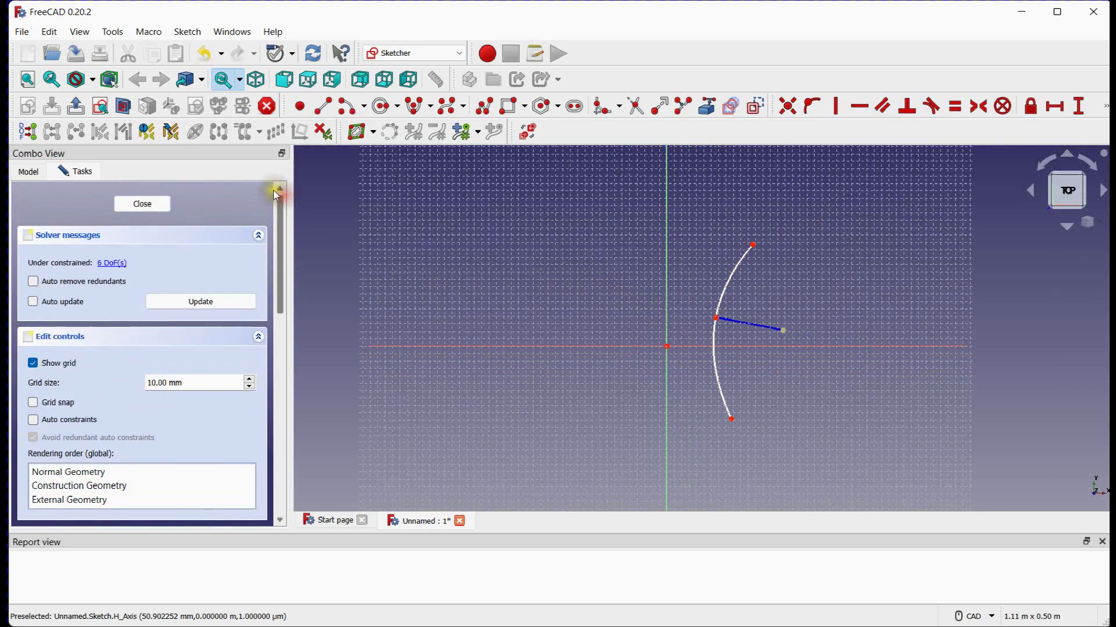
pyautogui.click(787, 107)
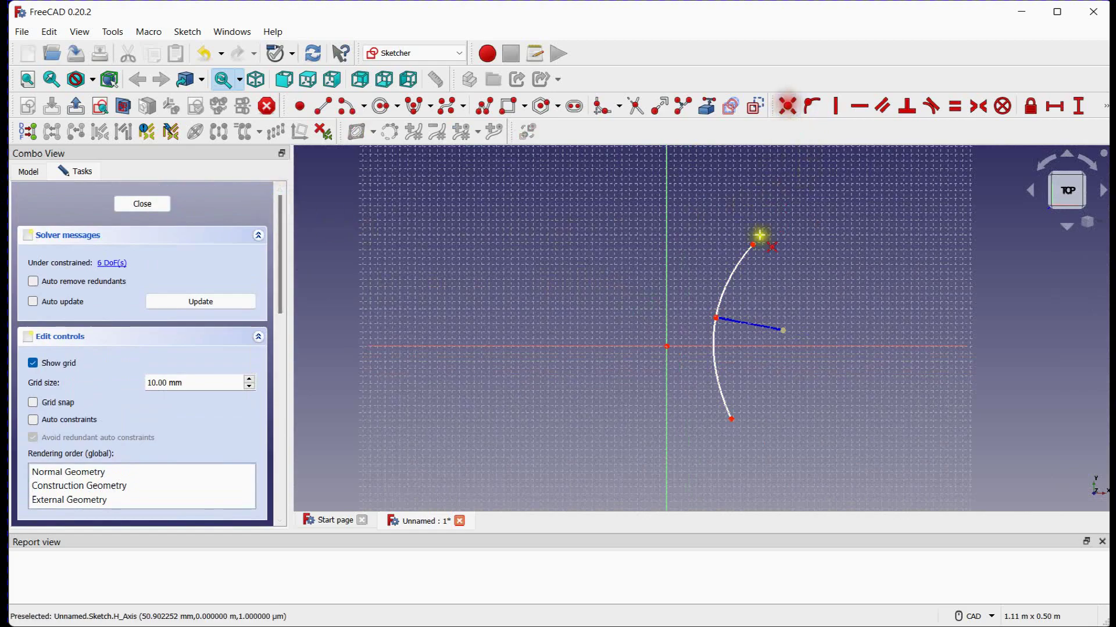
pyautogui.click(783, 330)
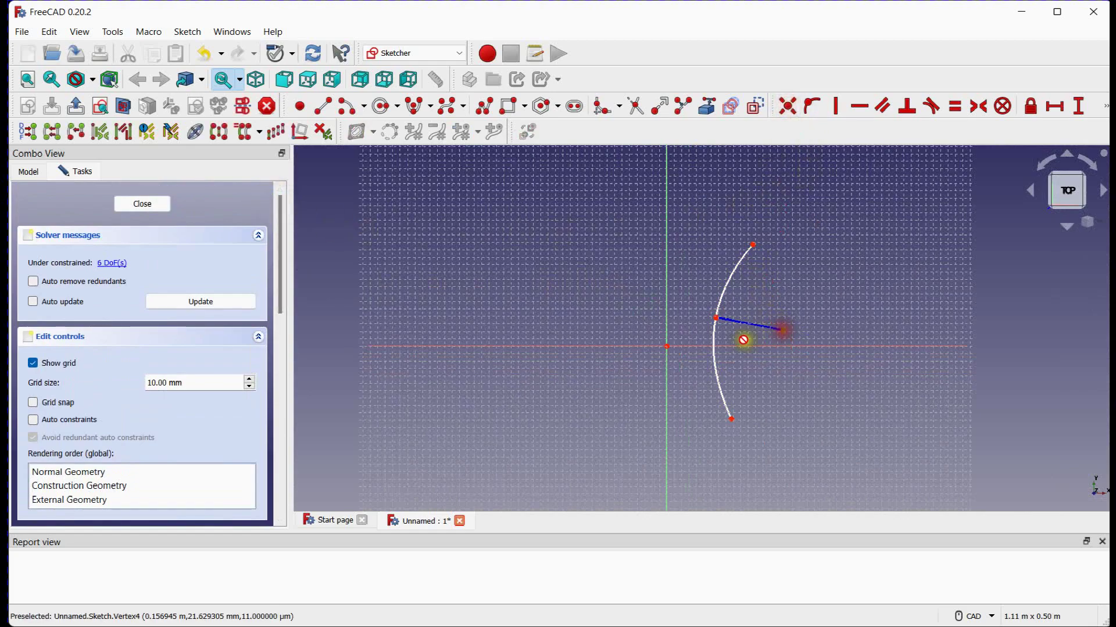
pyautogui.click(666, 346)
pyautogui.moveTo(703, 315)
pyautogui.mouseDown()
pyautogui.moveTo(787, 288)
pyautogui.moveTo(755, 290)
pyautogui.mouseUp()
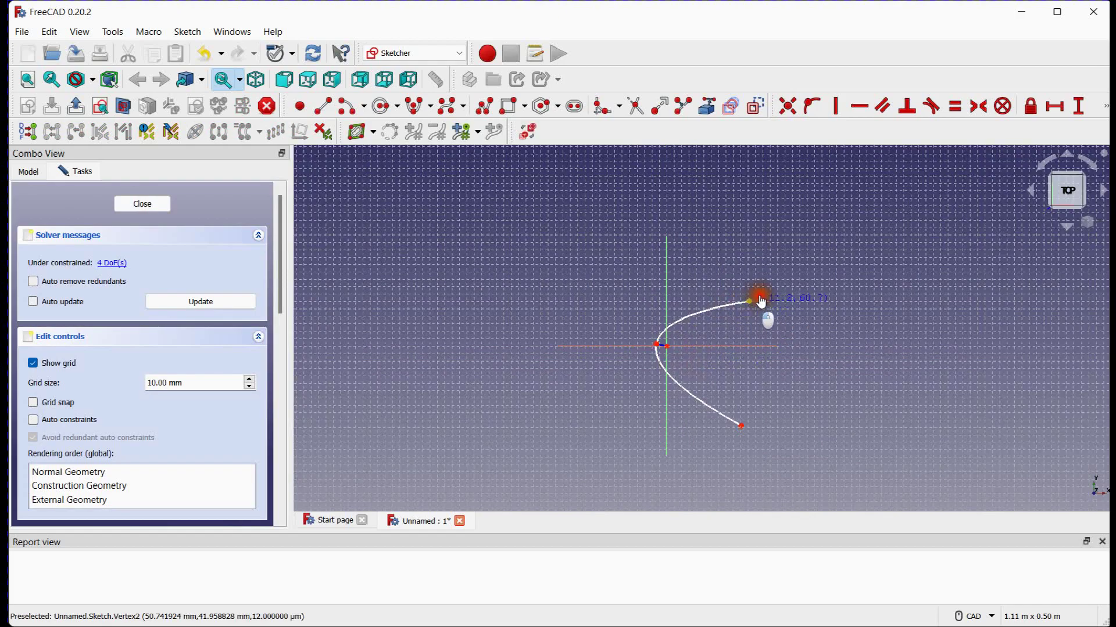
# Constrain the length of the parabola's focal axis line between vertex and focus to 40 mm.
pyautogui.scroll(3, 676, 352)
pyautogui.moveTo(664, 316); pyautogui.dragTo(663, 315, button='middle')
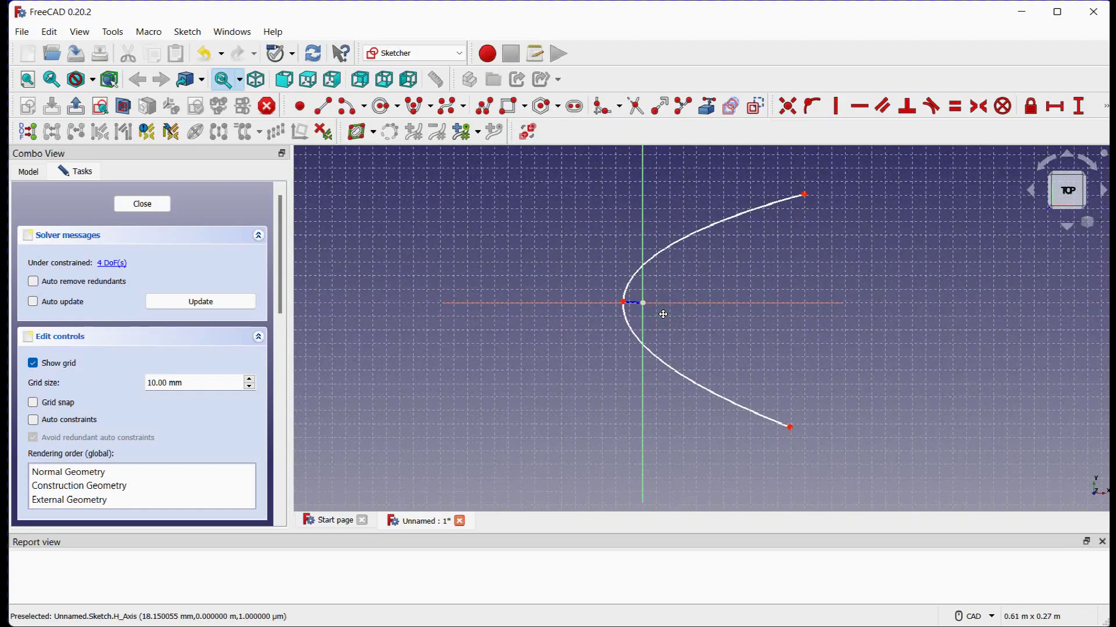
pyautogui.click(1105, 111)
pyautogui.click(803, 127)
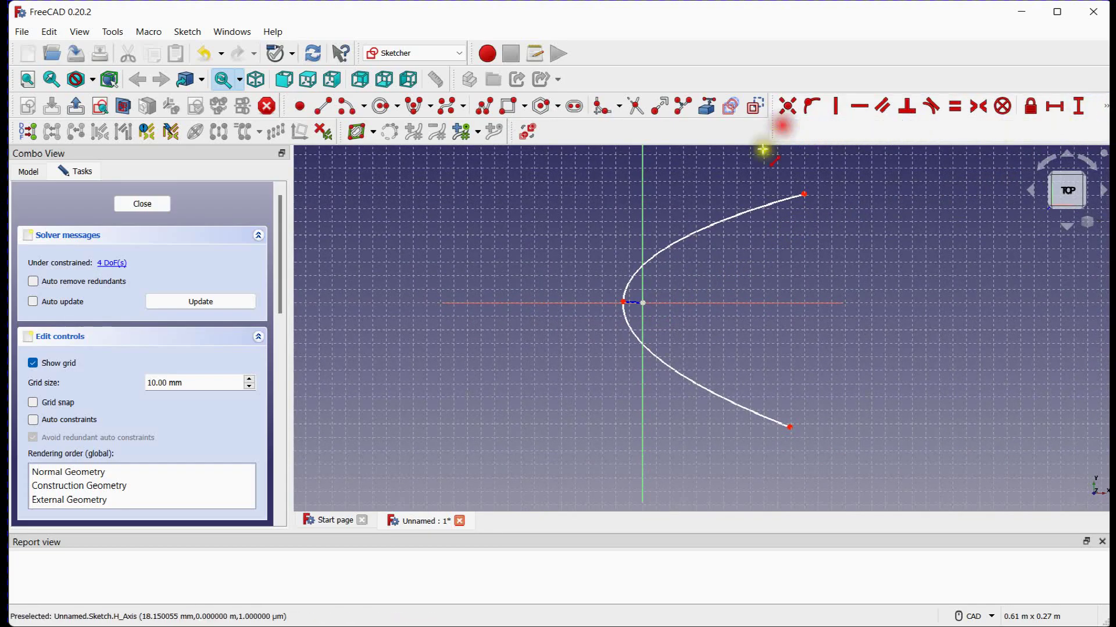
pyautogui.click(630, 297)
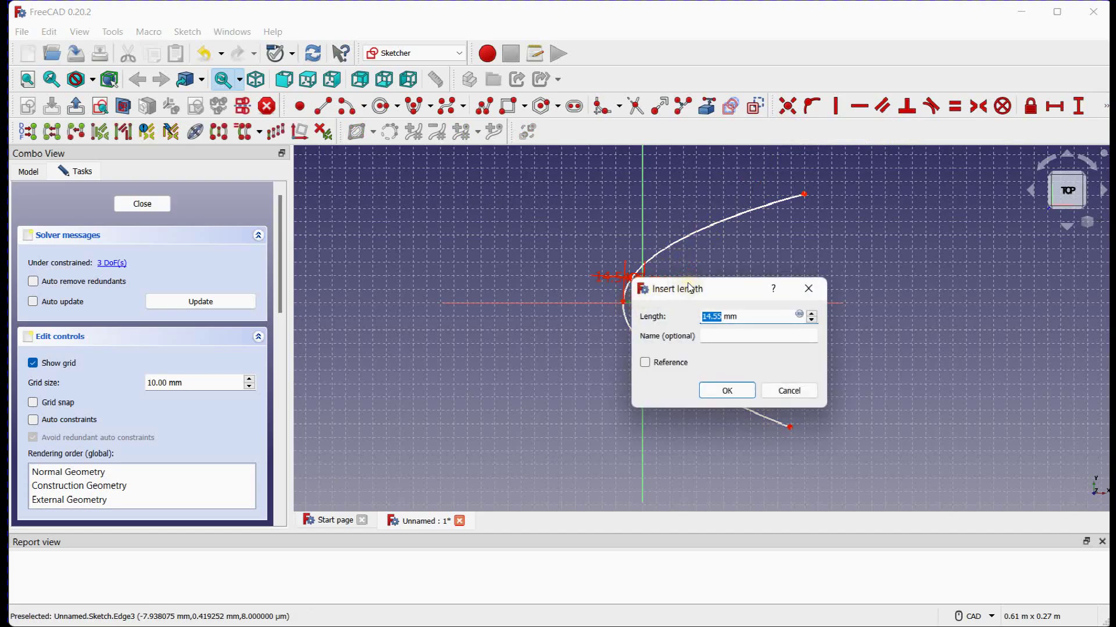
pyautogui.write('40')
pyautogui.press('Return')
# Move the 40 mm dimension label outside the curve and swing the parabola's vertex slightly above the horizontal axis.
pyautogui.scroll(-3, 737, 274)
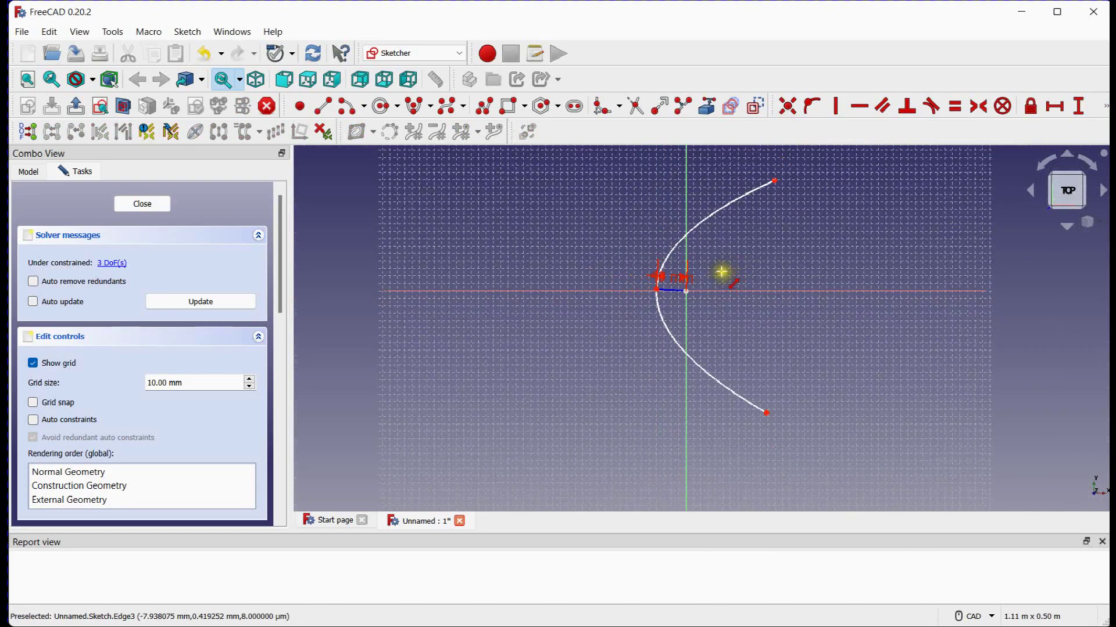
pyautogui.moveTo(663, 274); pyautogui.dragTo(525, 276)
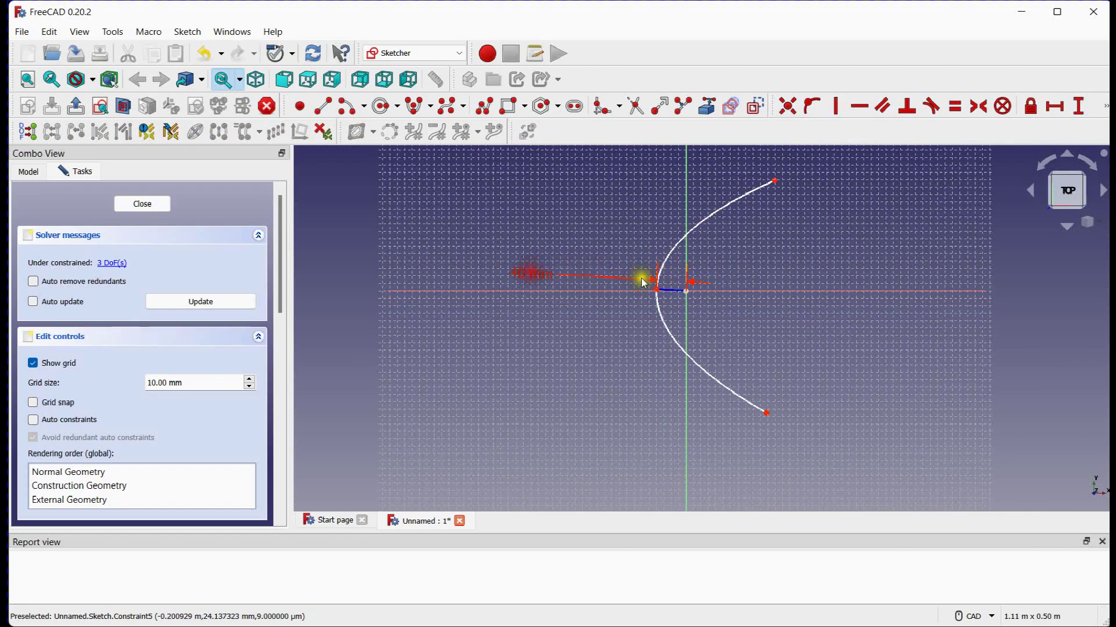
pyautogui.moveTo(654, 292)
pyautogui.mouseDown()
pyautogui.moveTo(709, 236)
pyautogui.moveTo(724, 256)
pyautogui.moveTo(644, 266)
pyautogui.moveTo(634, 302)
pyautogui.moveTo(649, 273)
pyautogui.moveTo(635, 290)
pyautogui.mouseUp()
pyautogui.scroll(4, 632, 311)
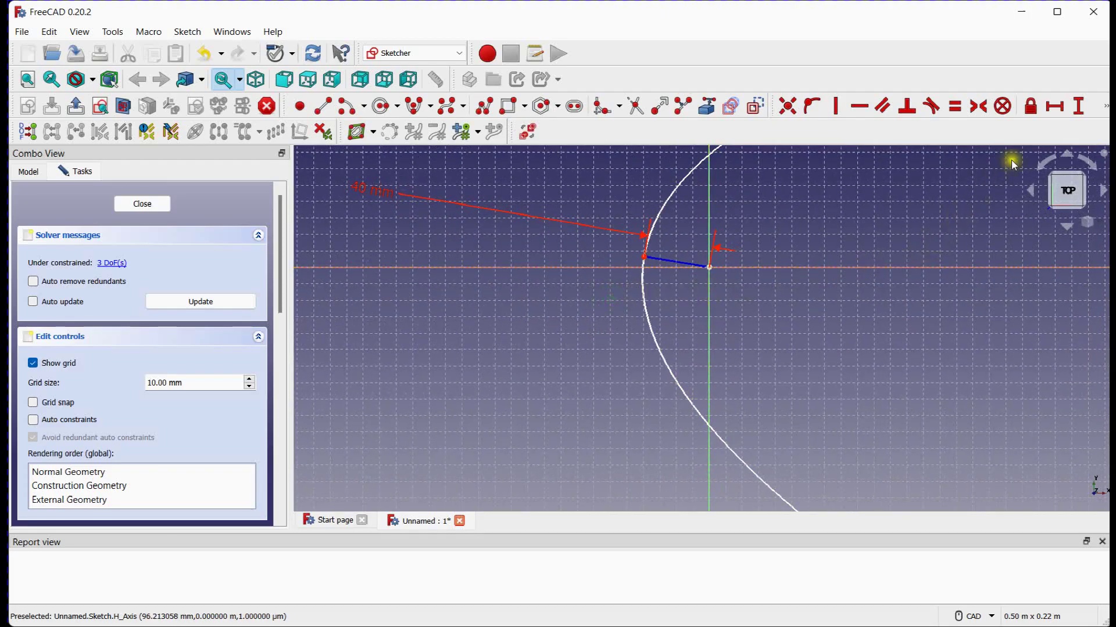
# Constrain the vertical distance between the parabola's vertex and its focus at the origin to 0 mm.
pyautogui.click(1078, 106)
pyautogui.click(643, 257)
pyautogui.click(708, 266)
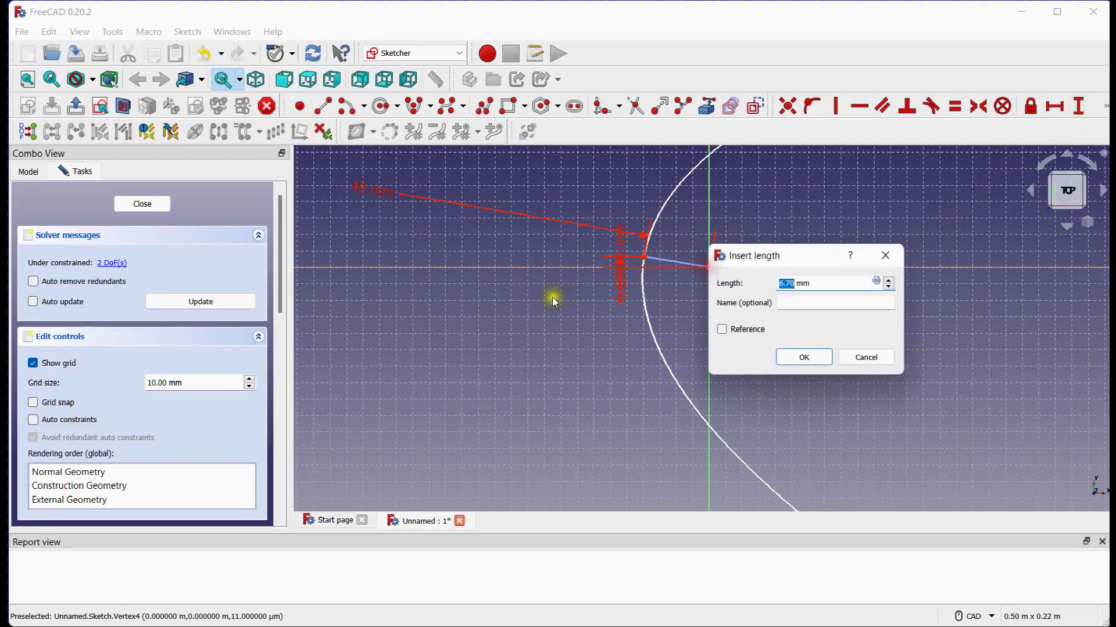
pyautogui.write('0')
pyautogui.press('Return')
pyautogui.scroll(-5, 551, 297)
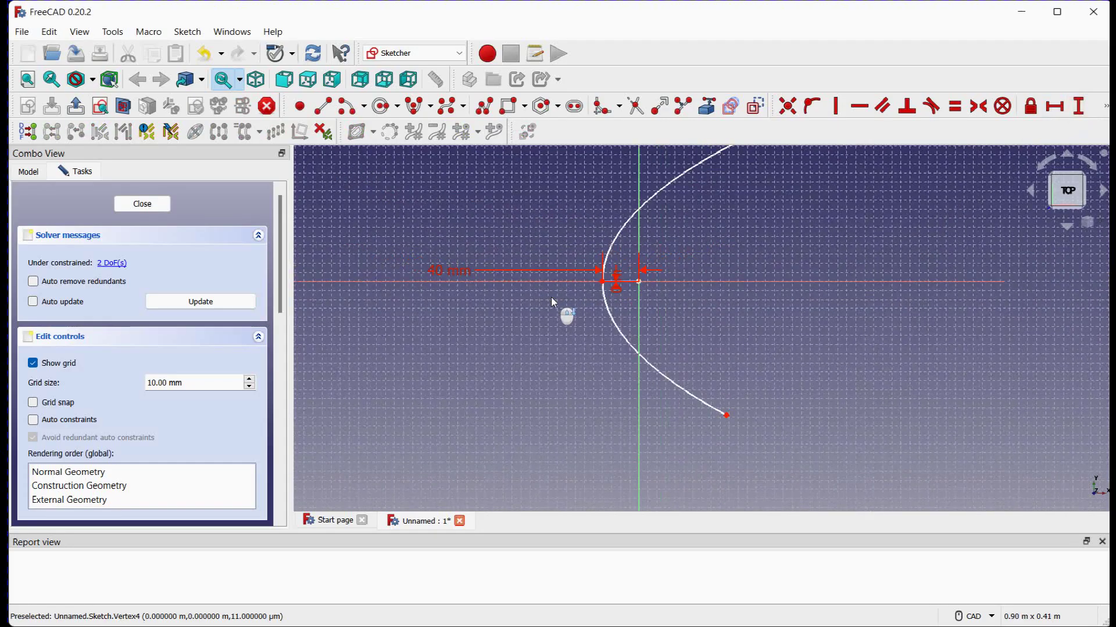
pyautogui.rightClick(551, 297)
pyautogui.click(487, 315)
# Reshape the parabolic arc by moving its lower and upper endpoints slightly along the curve.
pyautogui.moveTo(510, 312); pyautogui.dragTo(528, 334, button='middle')
pyautogui.scroll(1, 528, 334)
pyautogui.moveTo(719, 414); pyautogui.dragTo(732, 379)
pyautogui.moveTo(743, 180)
pyautogui.mouseDown()
pyautogui.moveTo(660, 187)
pyautogui.moveTo(760, 169)
pyautogui.moveTo(728, 183)
pyautogui.moveTo(739, 185)
pyautogui.mouseUp()
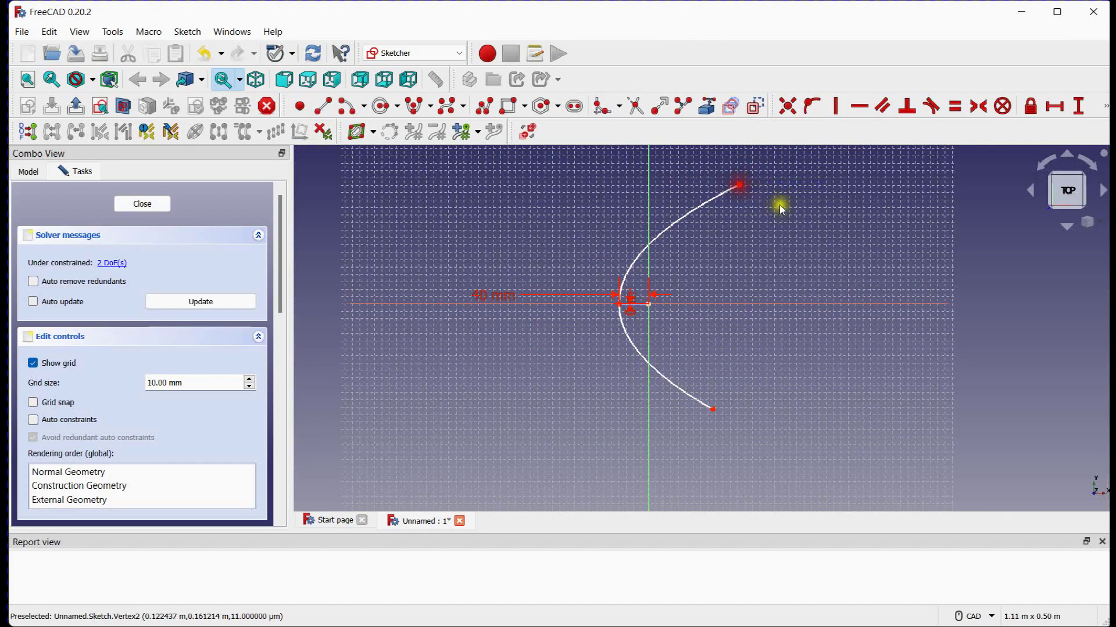
# Constrain the horizontal distance between the arc's upper endpoint and the sketch origin to 0.1 m.
pyautogui.click(1054, 107)
pyautogui.click(739, 185)
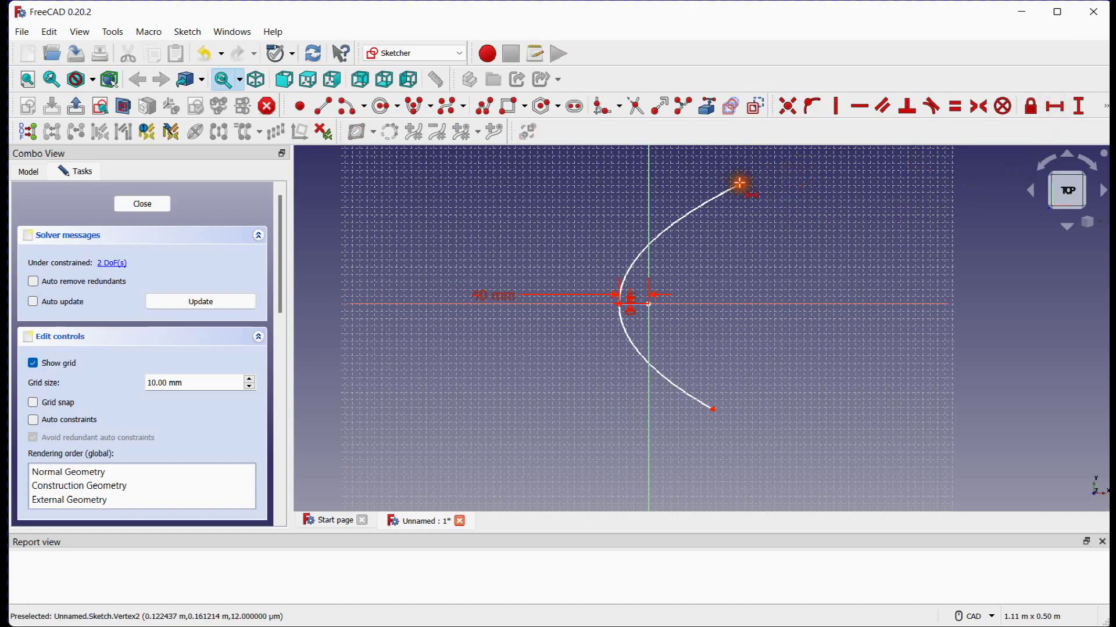
pyautogui.click(647, 303)
pyautogui.write('0.1')
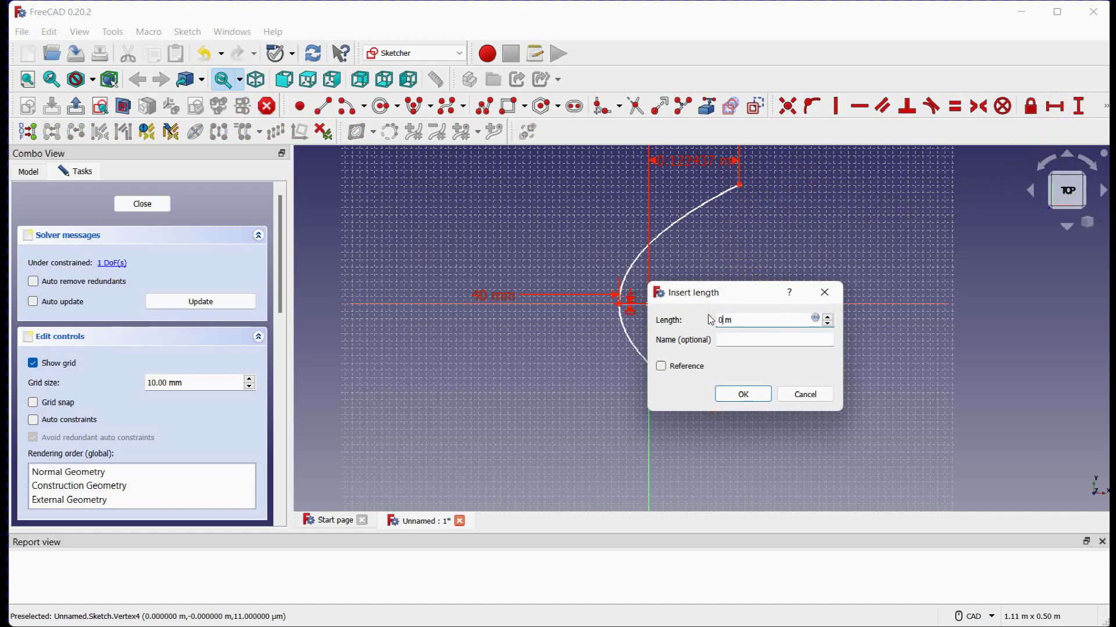
pyautogui.press('Return')
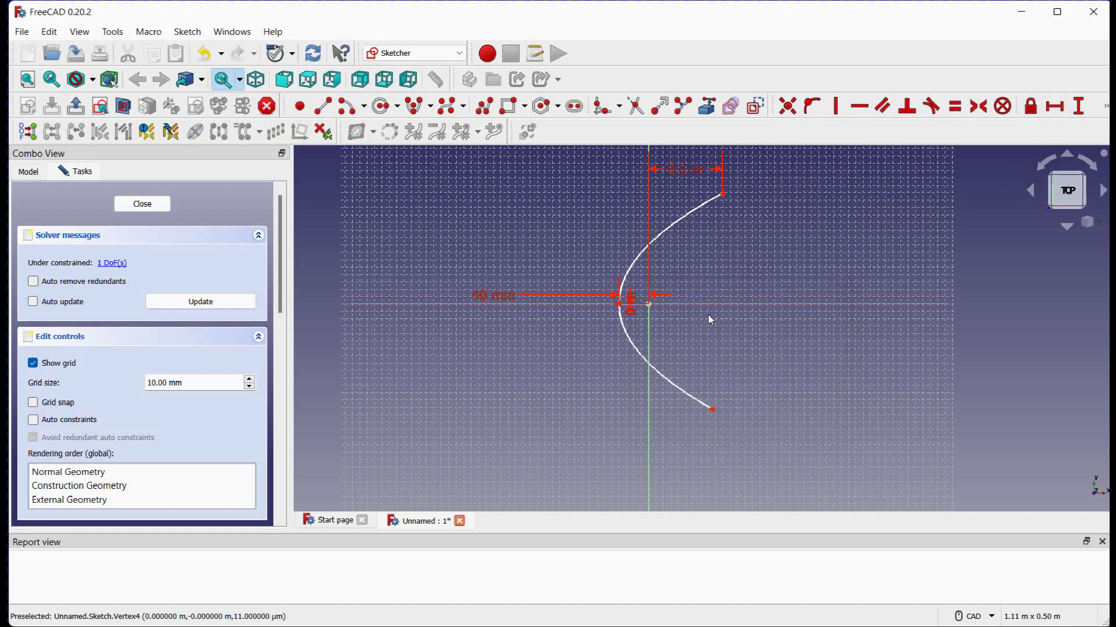
# Extend the arc's lower endpoint outward and constrain its horizontal distance from the sketch origin to 0.2 m.
pyautogui.moveTo(711, 410)
pyautogui.mouseDown()
pyautogui.moveTo(836, 447)
pyautogui.moveTo(700, 365)
pyautogui.moveTo(832, 401)
pyautogui.mouseUp()
pyautogui.moveTo(831, 398); pyautogui.dragTo(807, 353, button='middle')
pyautogui.click(1055, 106)
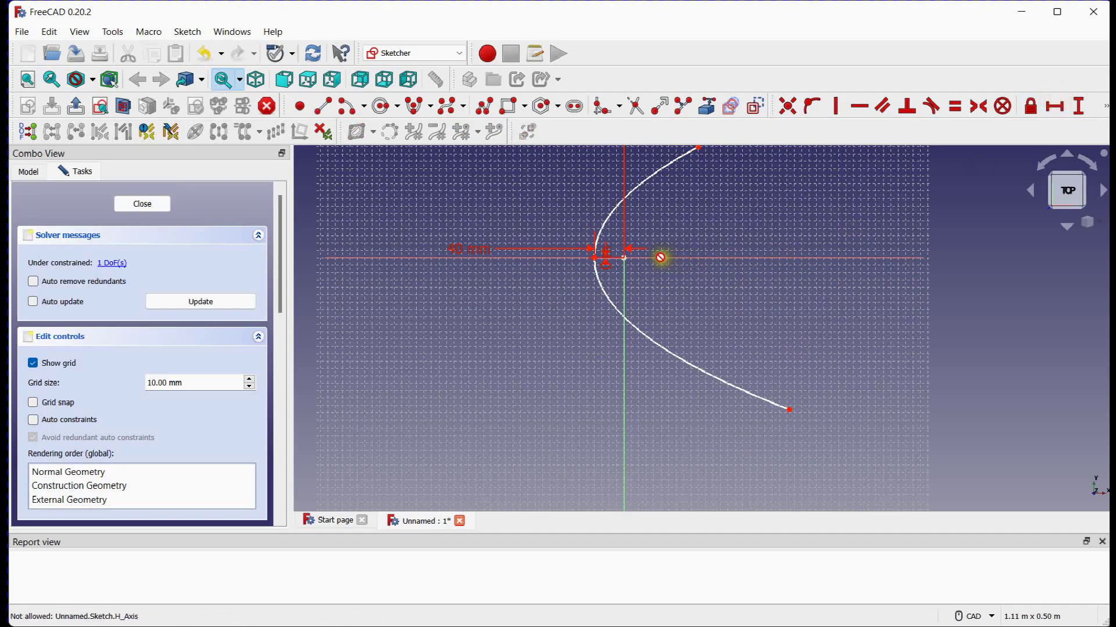
pyautogui.click(624, 258)
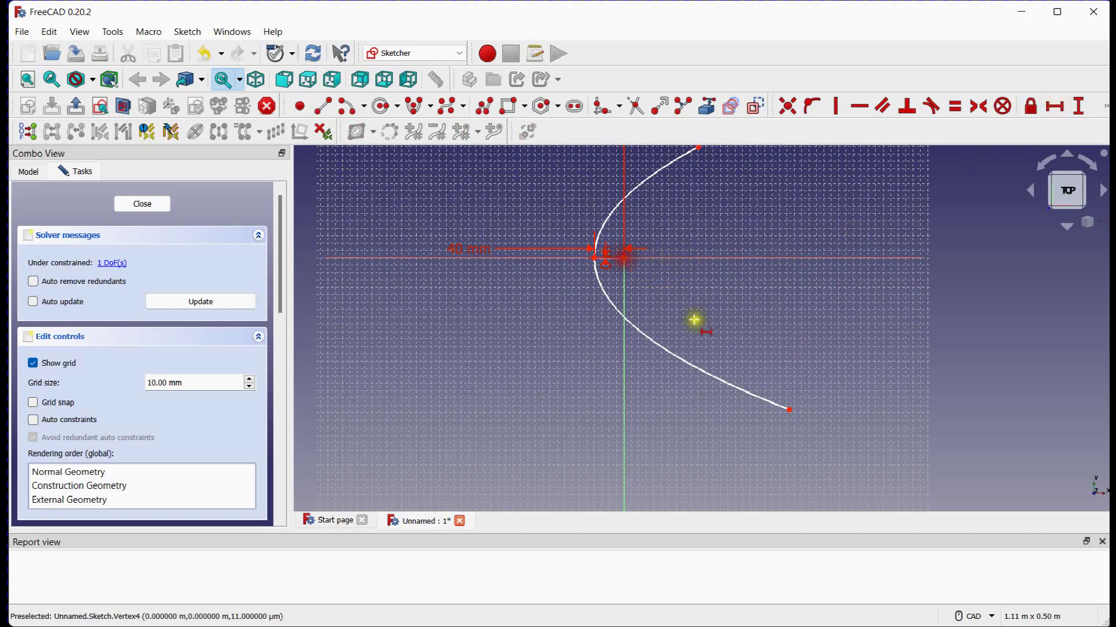
pyautogui.click(788, 408)
pyautogui.write('0.2m')
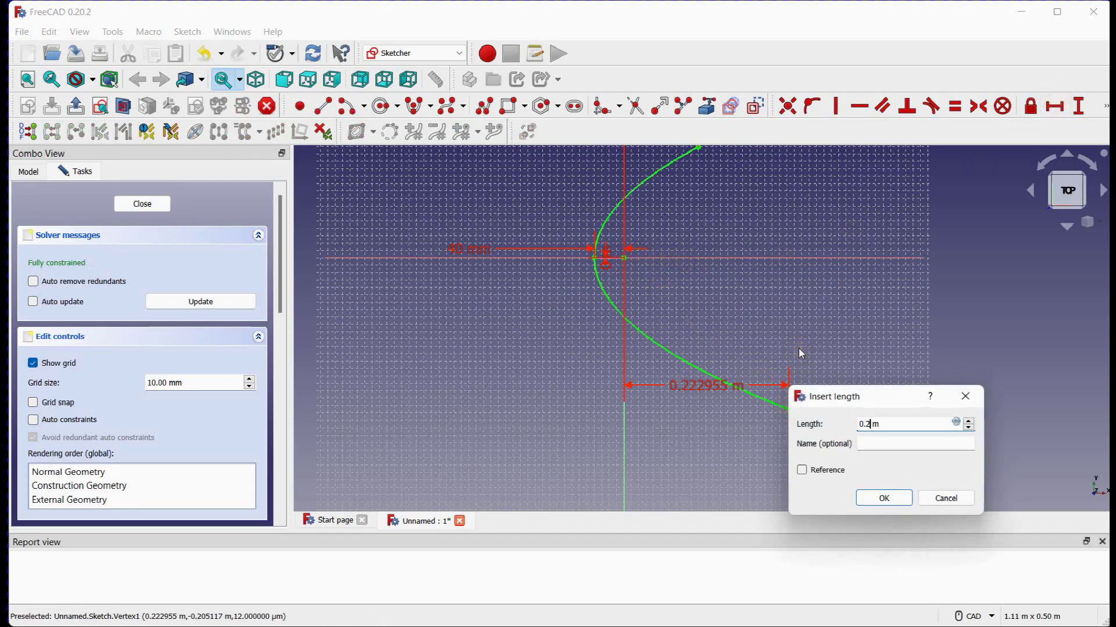
pyautogui.press('Return')
# Review the parabola sketch's solver status and its list of constraints.
pyautogui.moveTo(801, 353)
pyautogui.mouseDown(button='middle')
pyautogui.moveTo(715, 361)
pyautogui.moveTo(722, 342)
pyautogui.mouseUp(button='middle')
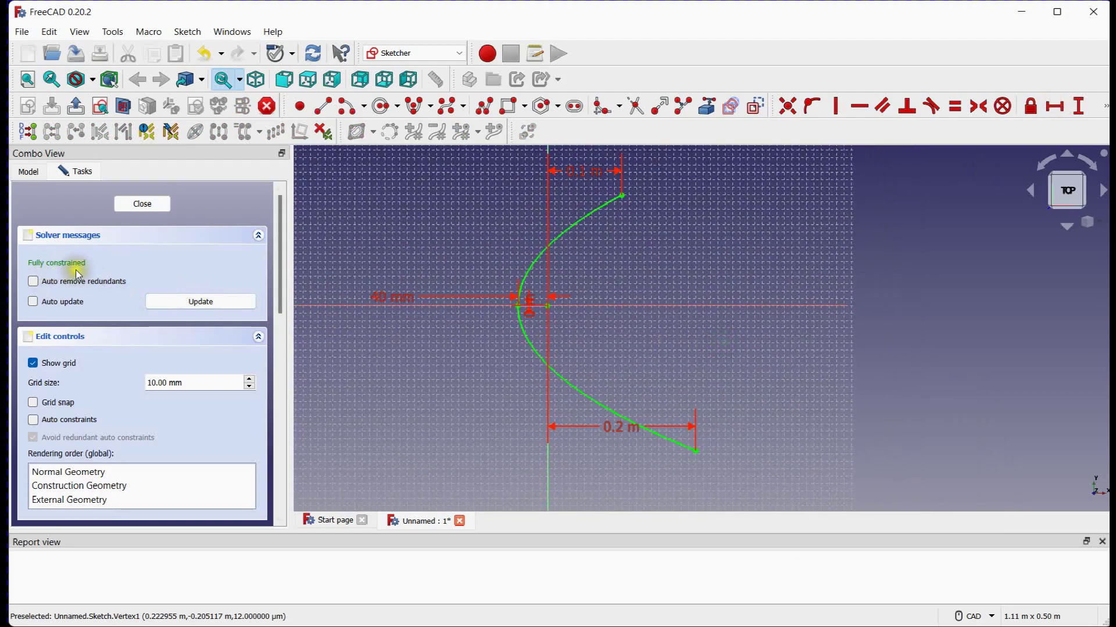
pyautogui.moveTo(279, 248); pyautogui.dragTo(279, 329)
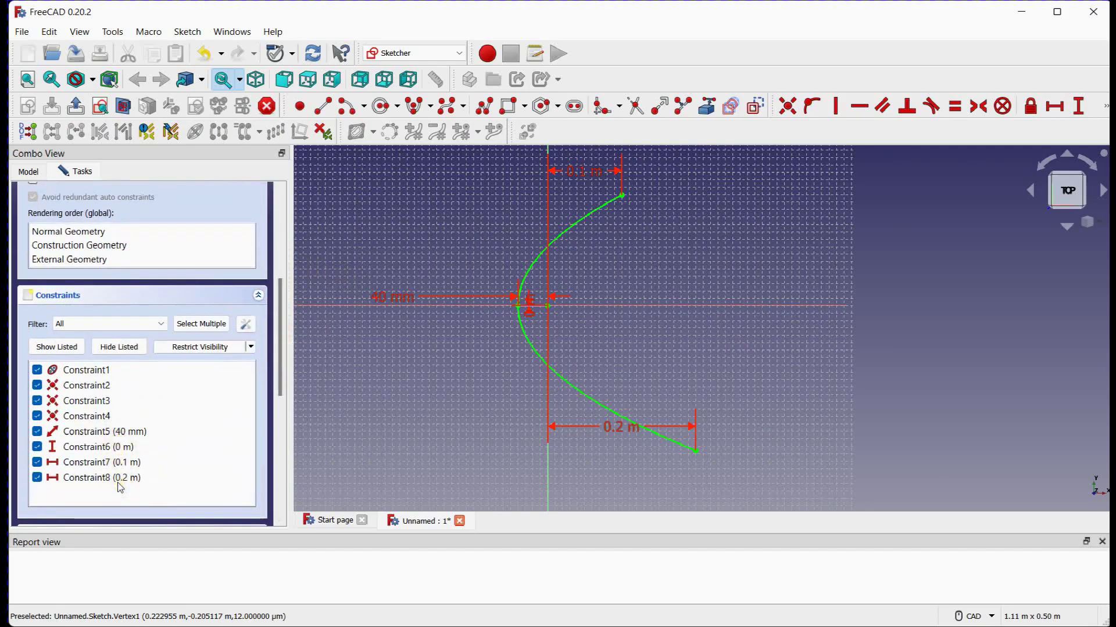
pyautogui.moveTo(281, 357); pyautogui.dragTo(293, 255)
pyautogui.scroll(-2, 417, 217)
pyautogui.moveTo(424, 211); pyautogui.dragTo(488, 238, button='middle')
pyautogui.scroll(1, 489, 238)
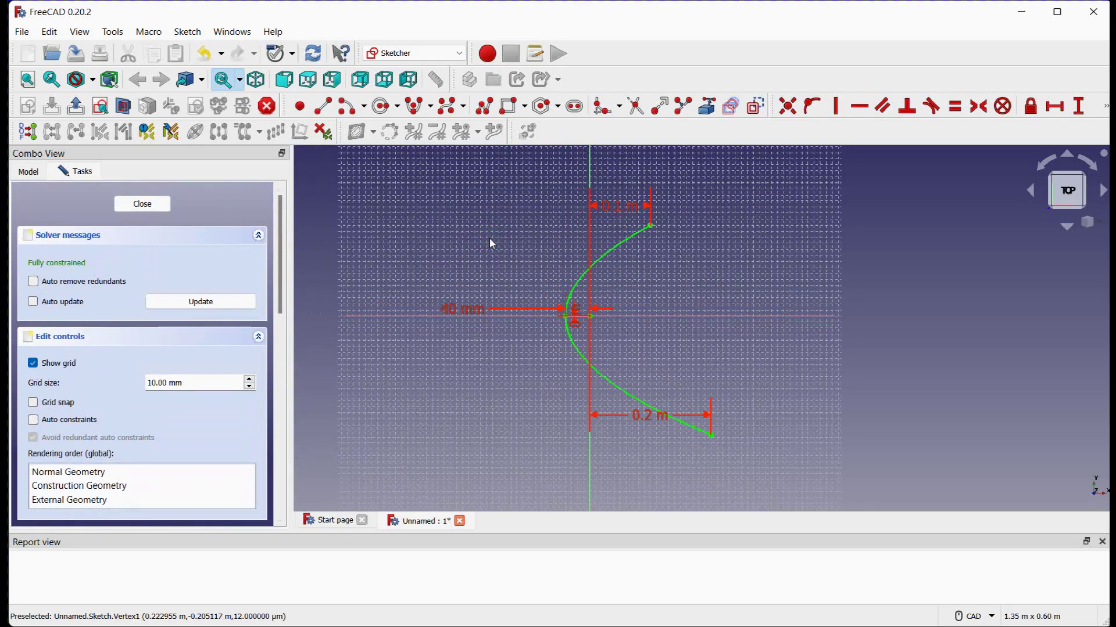